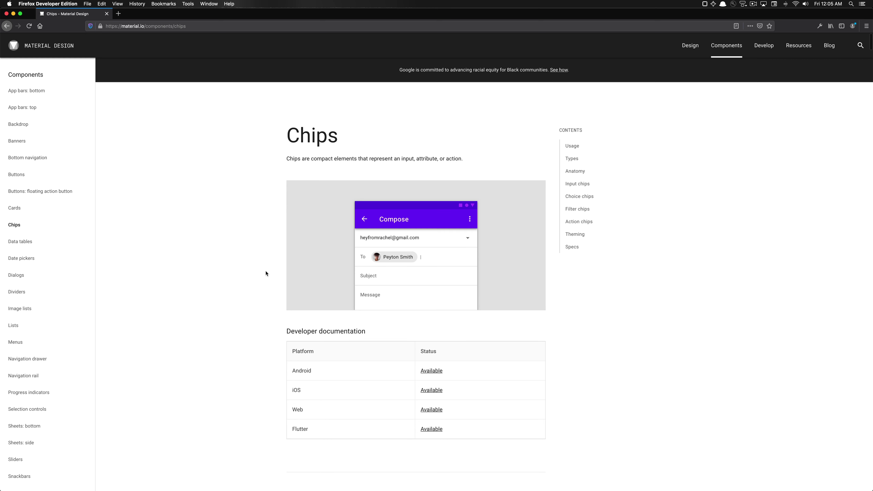
key(super+plus)
key(super+plus)
key(super+plus)
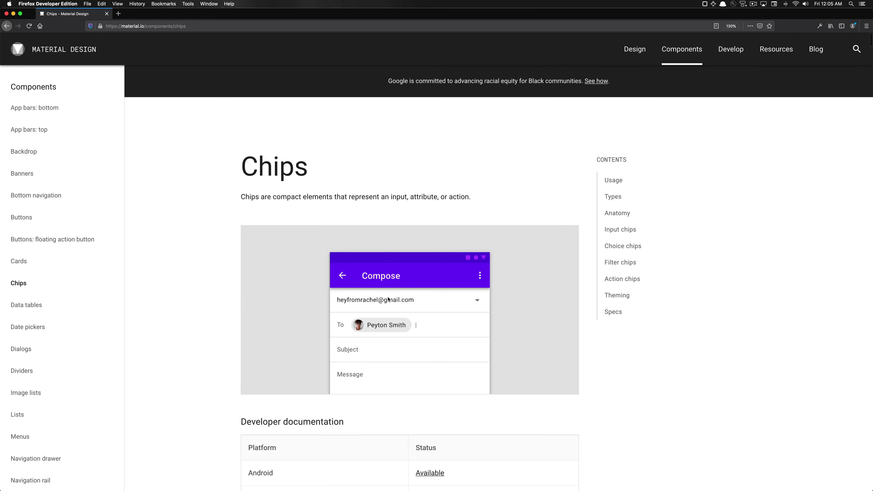
key(super+minus)
key(super+minus)
key(super+minus)
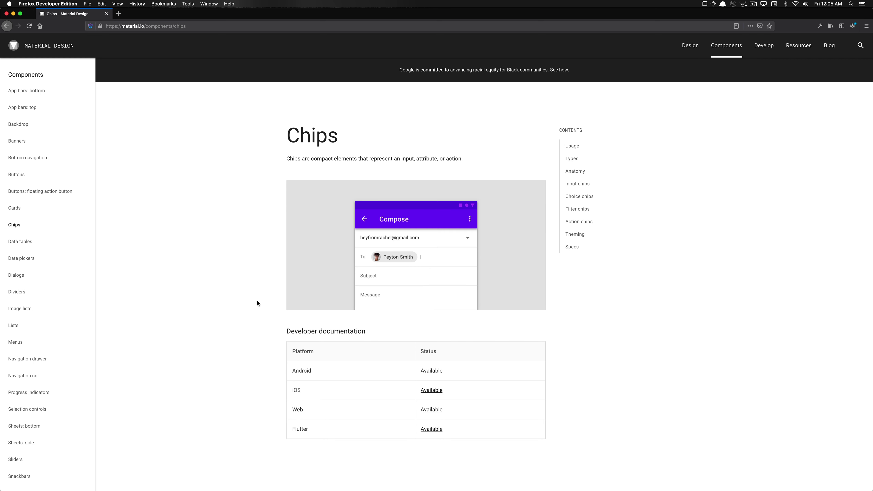
Review the usage principles and the input, choice, filter and action chip types in the Material Design Chips documentation
scroll(271, 306, down, 10)
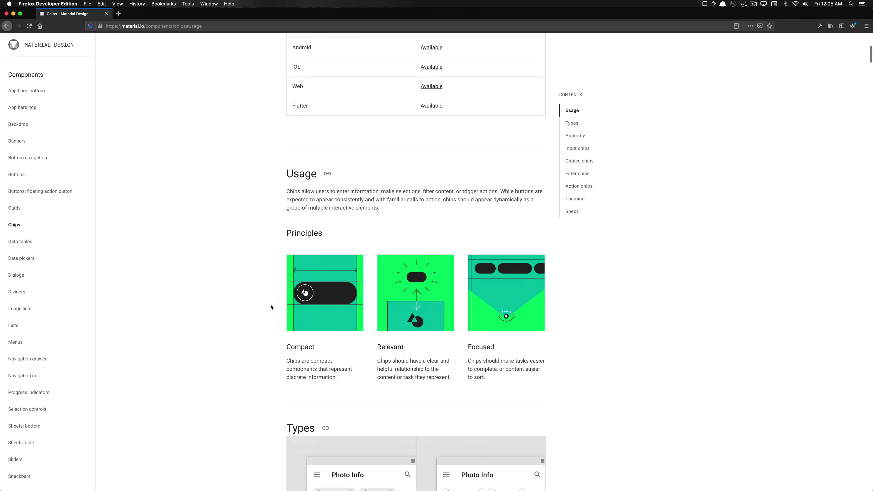
scroll(271, 307, down, 2)
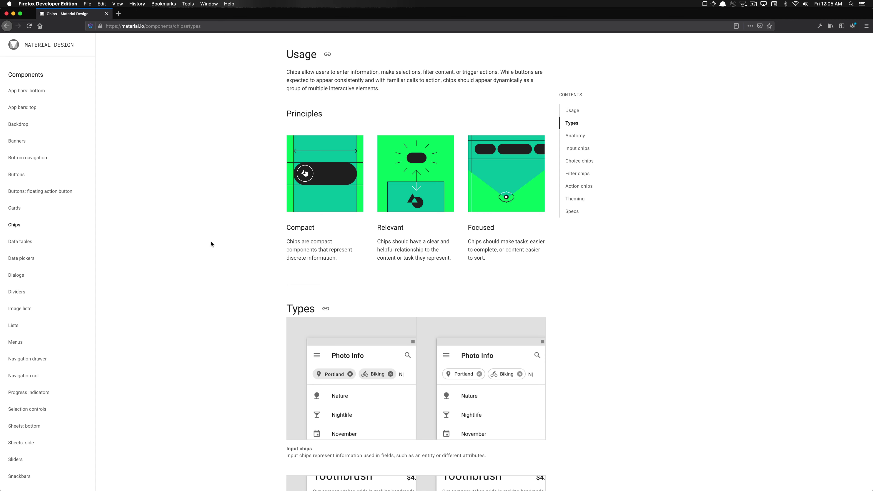
scroll(211, 243, down, 5)
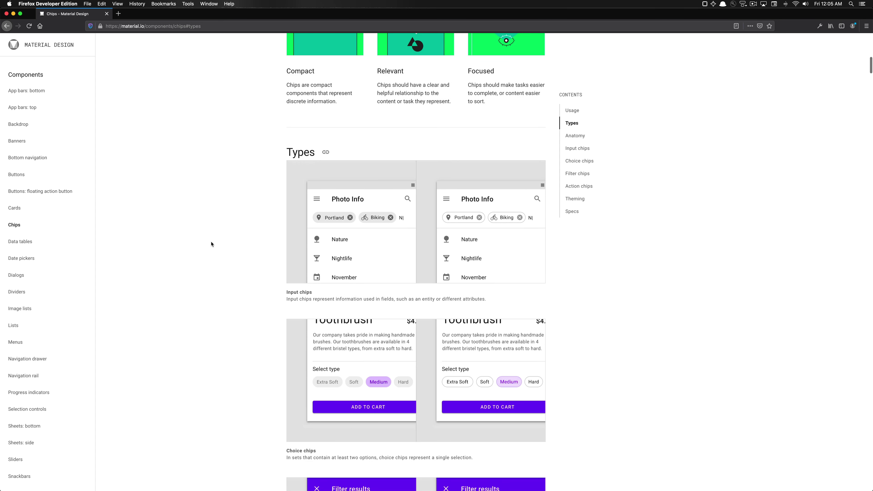
scroll(211, 243, up, 3)
scroll(210, 243, up, 2)
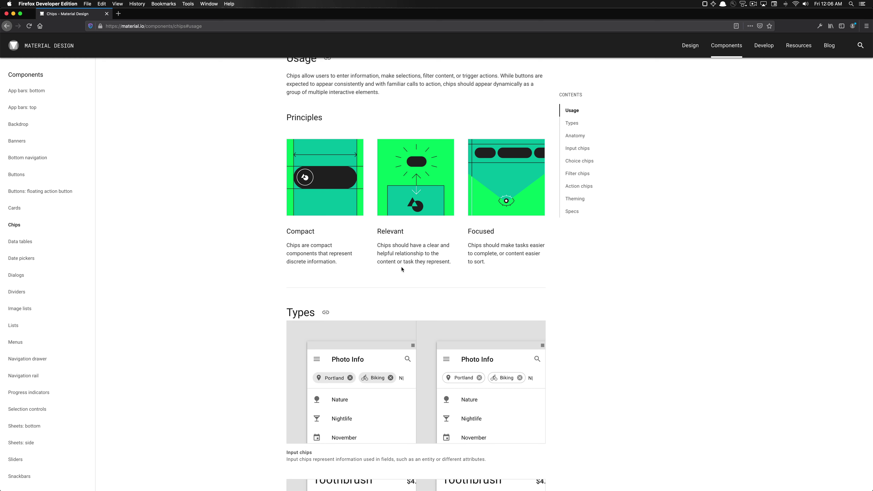
scroll(403, 269, down, 1)
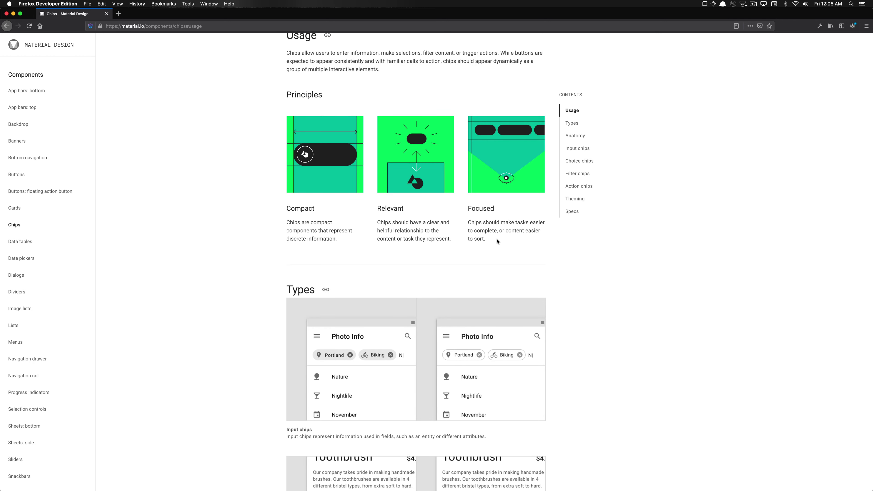
scroll(497, 243, down, 1)
scroll(532, 241, down, 3)
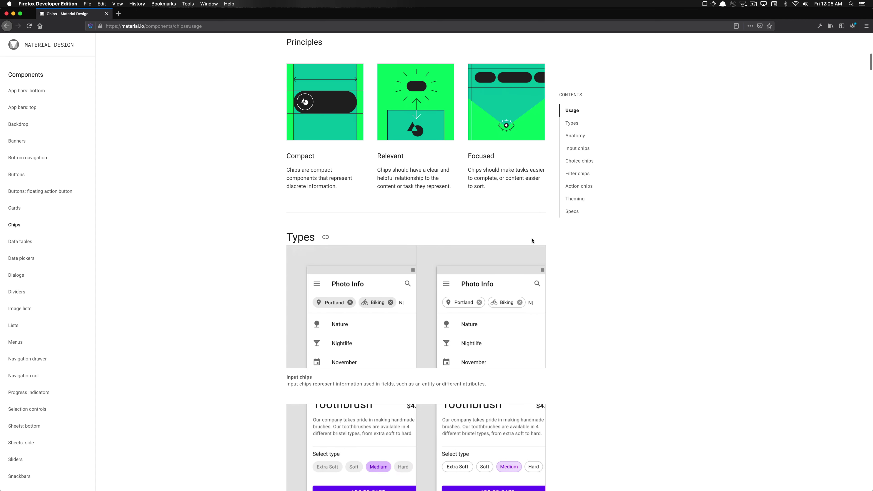
scroll(209, 269, down, 5)
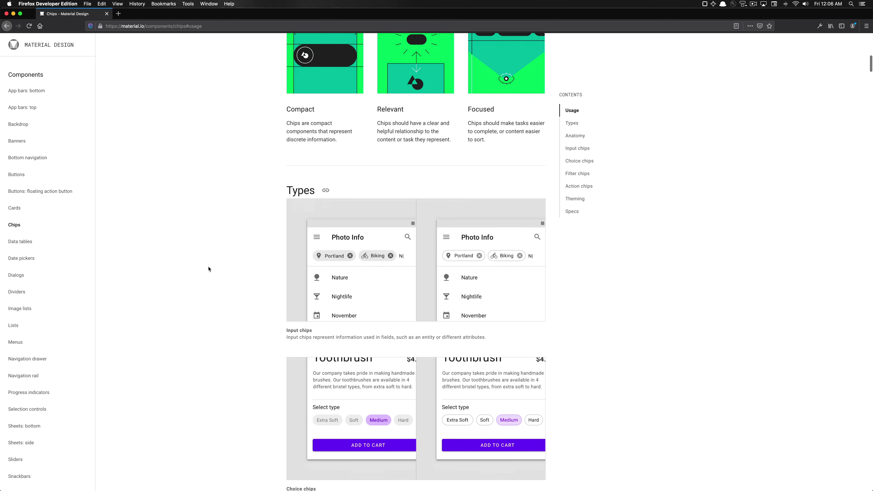
scroll(209, 269, down, 15)
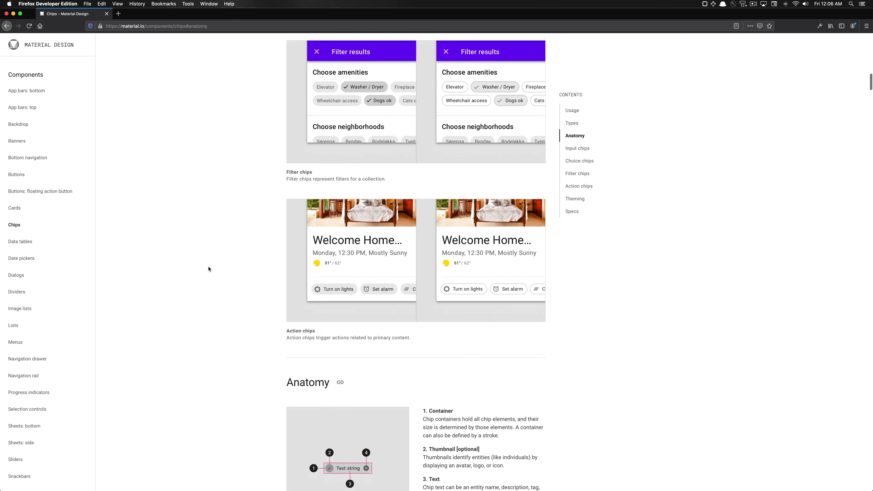
scroll(208, 269, up, 8)
scroll(208, 269, down, 3)
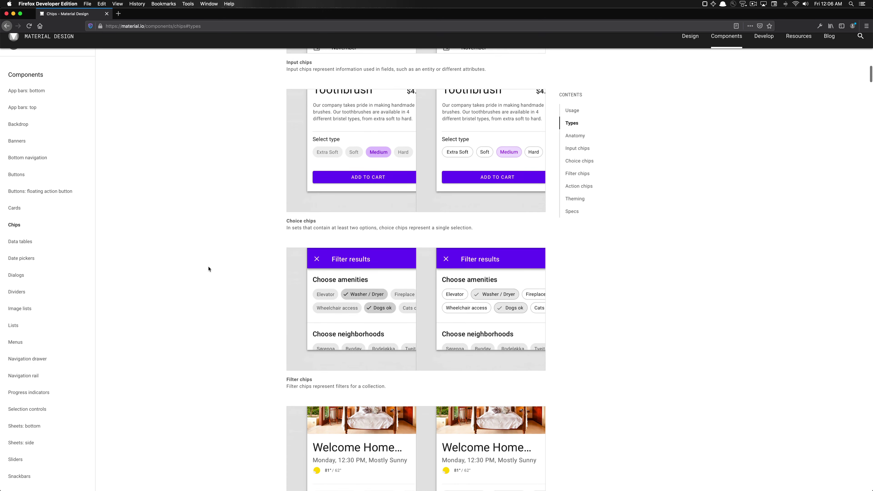
Read the chip Anatomy section and the Input chips usage examples in the documentation
scroll(208, 269, down, 15)
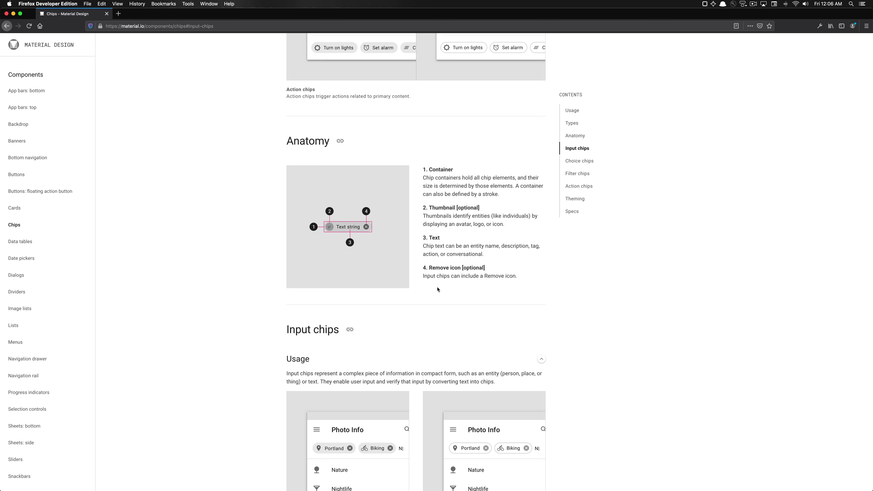
scroll(437, 289, down, 1)
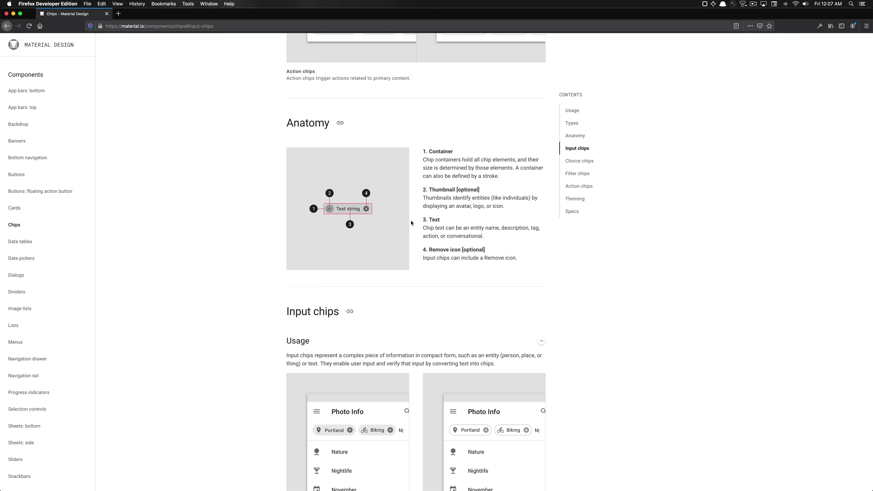
scroll(411, 223, down, 10)
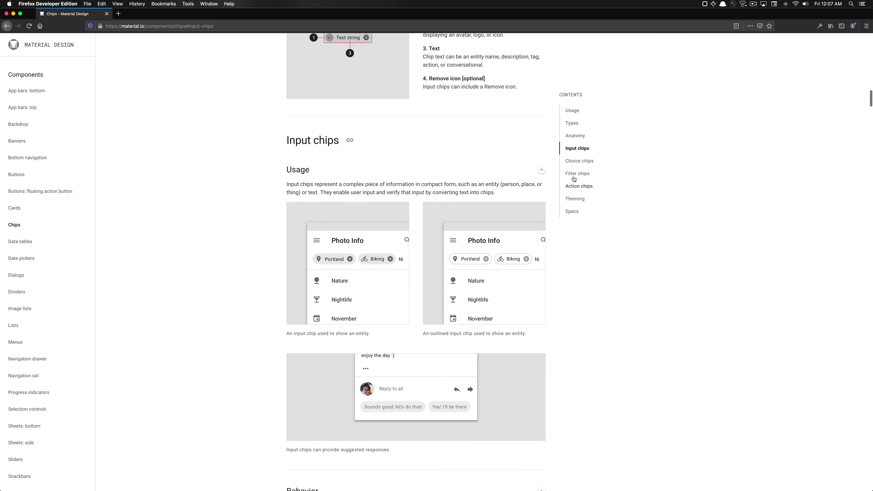
scroll(574, 177, down, 5)
scroll(545, 227, down, 1)
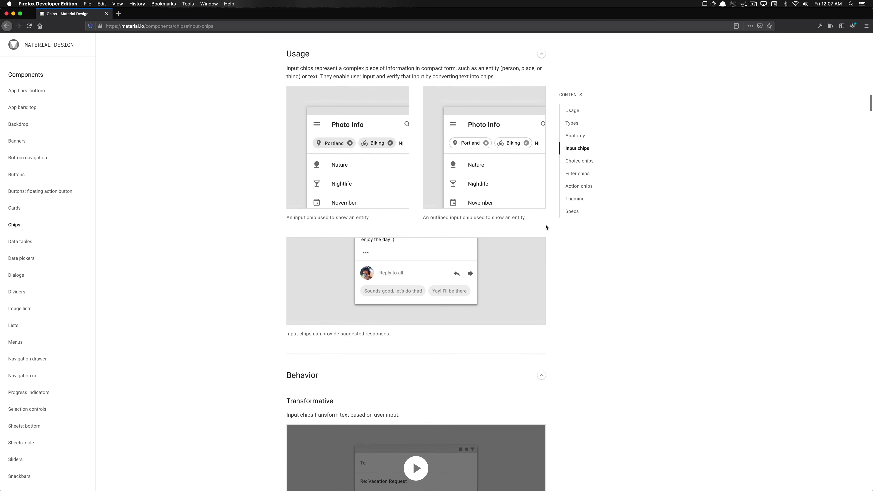
scroll(570, 201, up, 1)
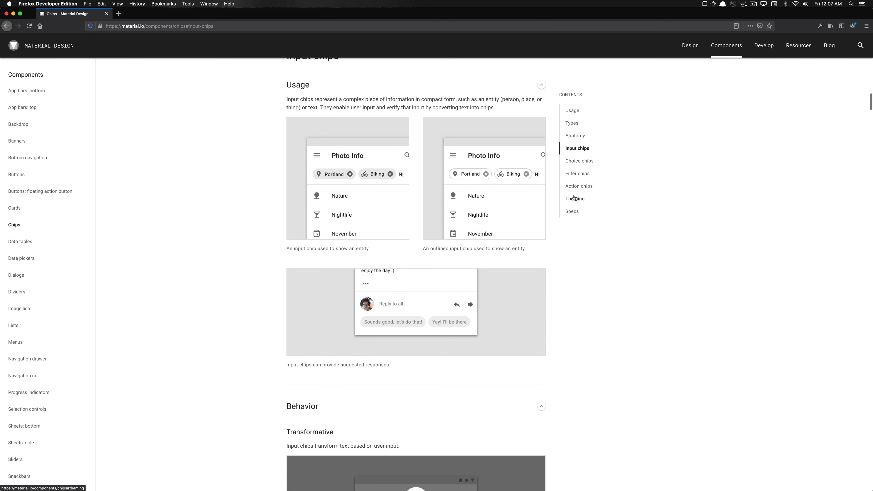
Go to the Specs section and examine the measurement diagrams for every chip type and for chips in groups
click(573, 212)
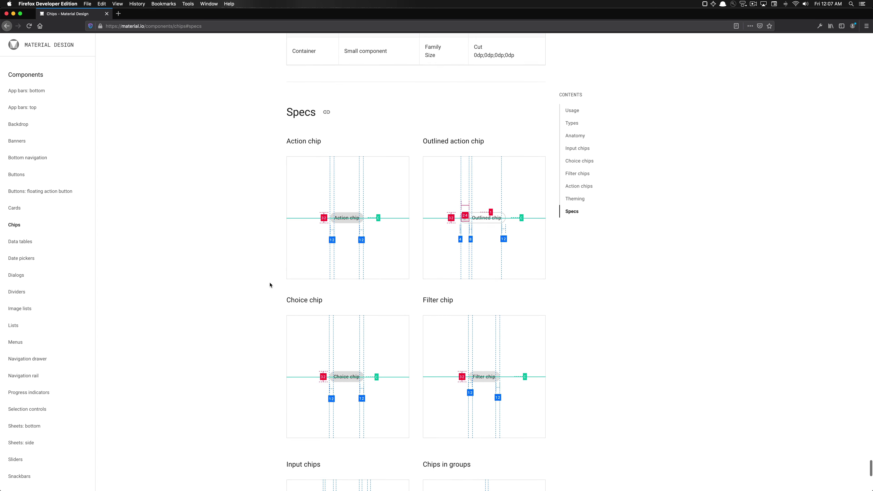
scroll(269, 285, down, 2)
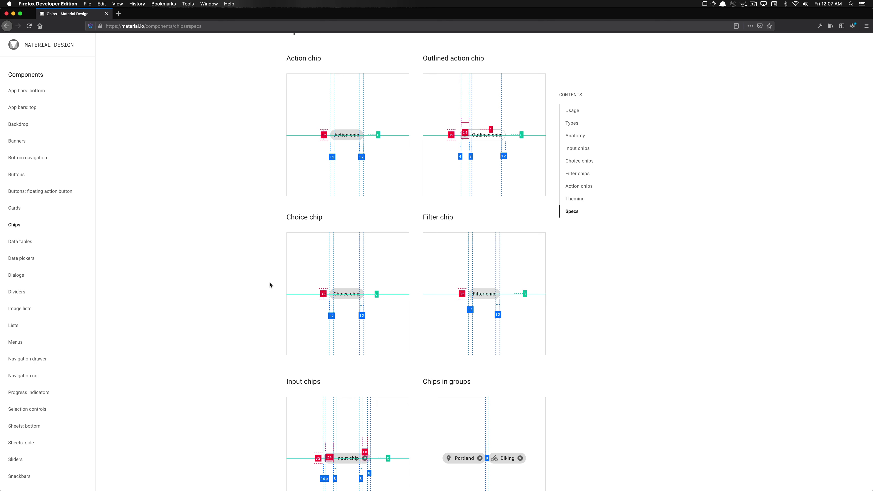
scroll(270, 285, down, 7)
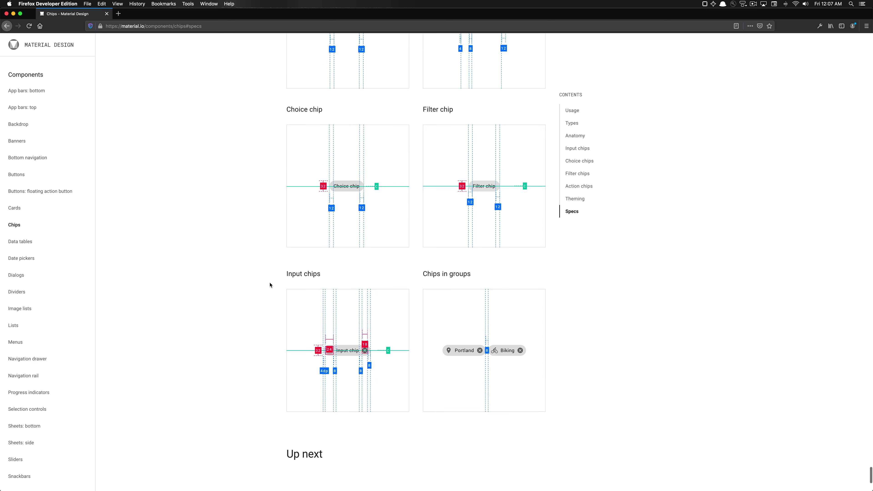
scroll(270, 285, up, 9)
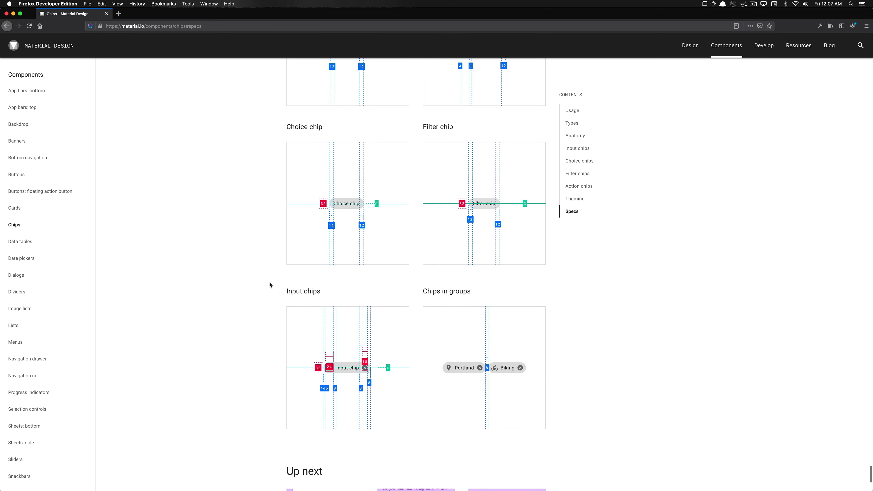
scroll(270, 285, down, 3)
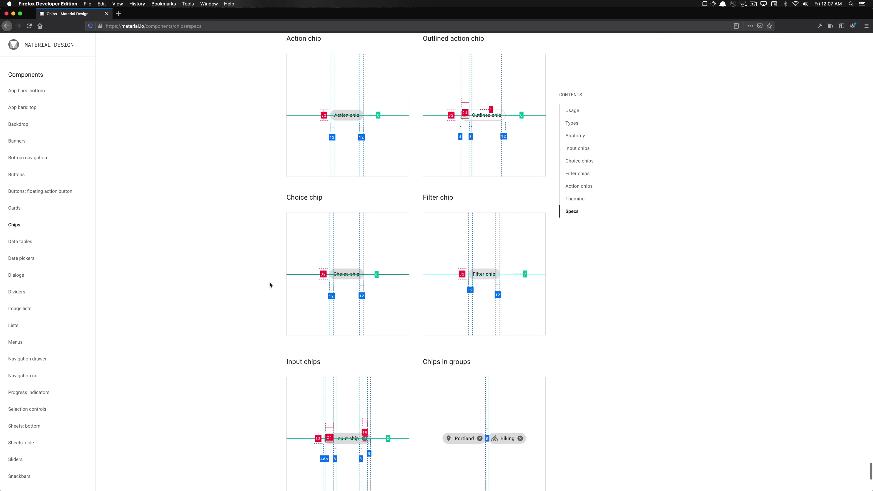
scroll(270, 285, up, 2)
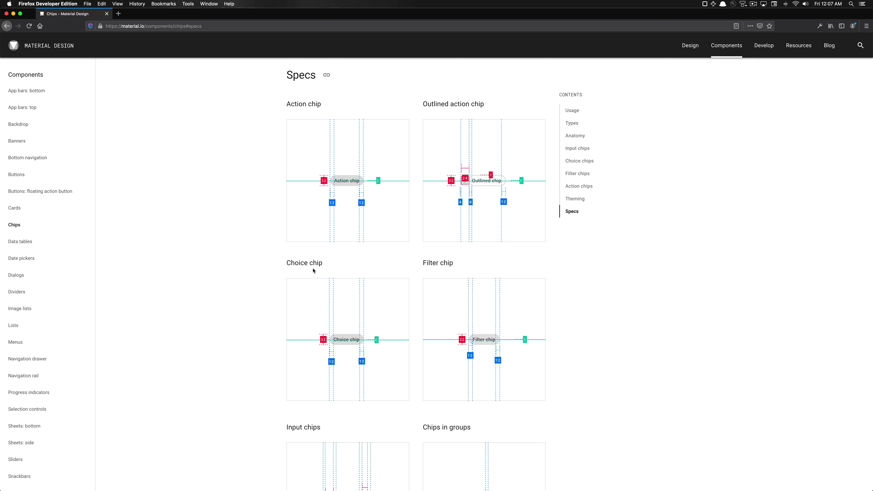
scroll(470, 243, down, 3)
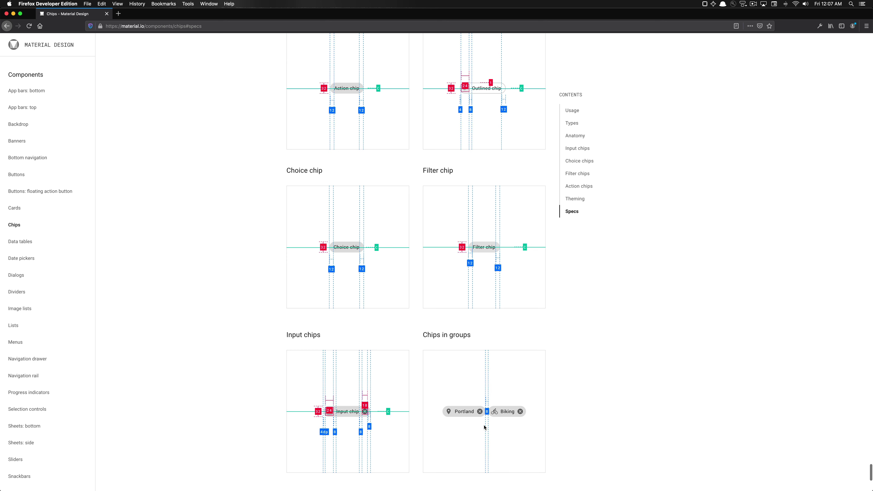
scroll(458, 376, up, 3)
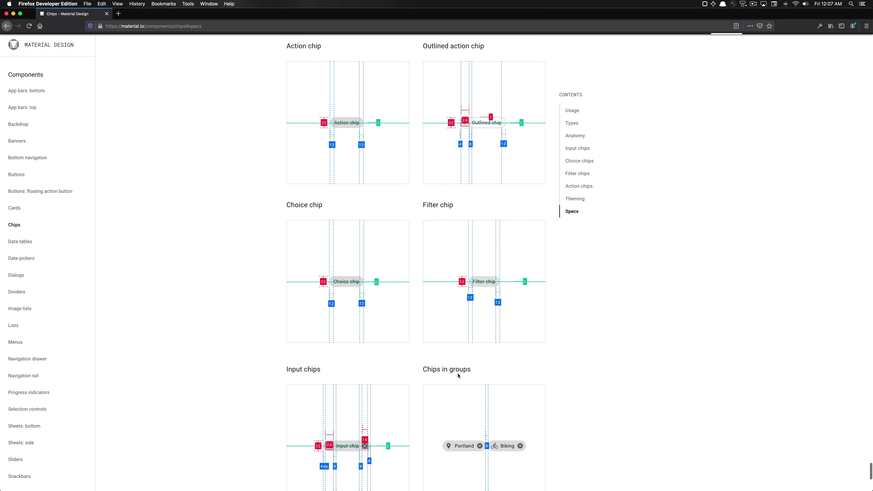
scroll(458, 375, up, 2)
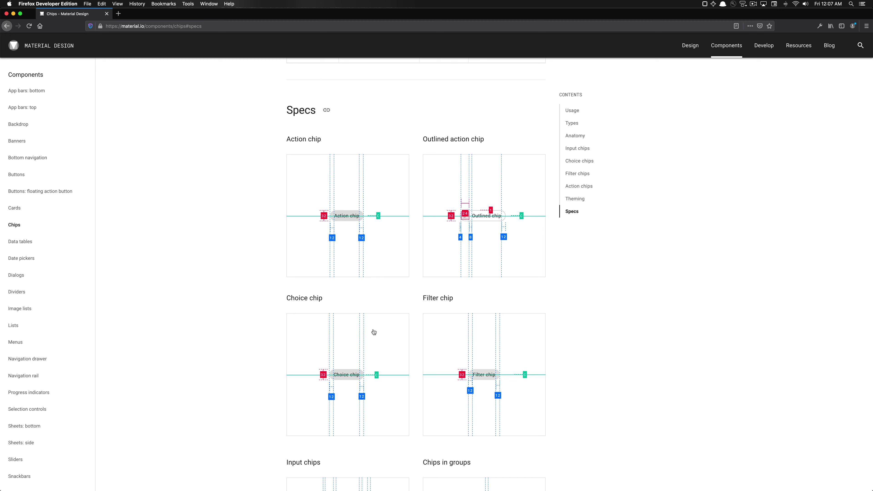
Switch to the 02.9 - Chips file in Figma, clear the selection, and show the Chips frame beside the spec images
key(super+Tab)
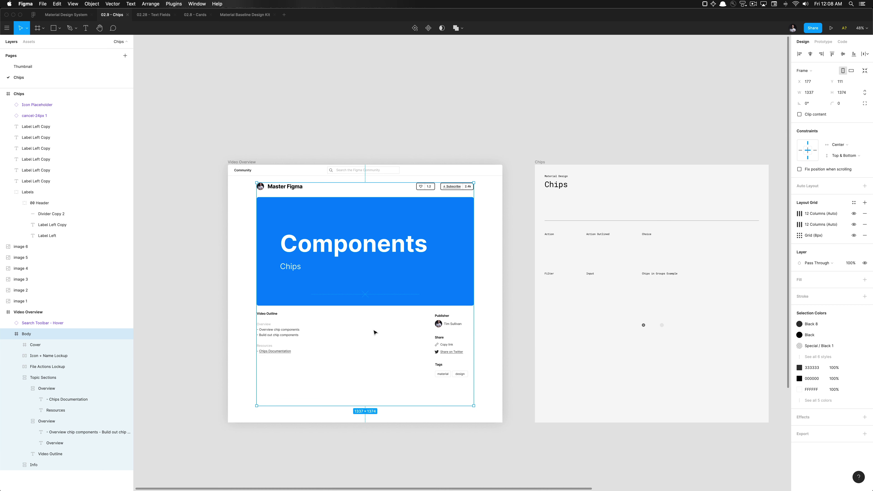
click(555, 121)
scroll(556, 121, right, 10)
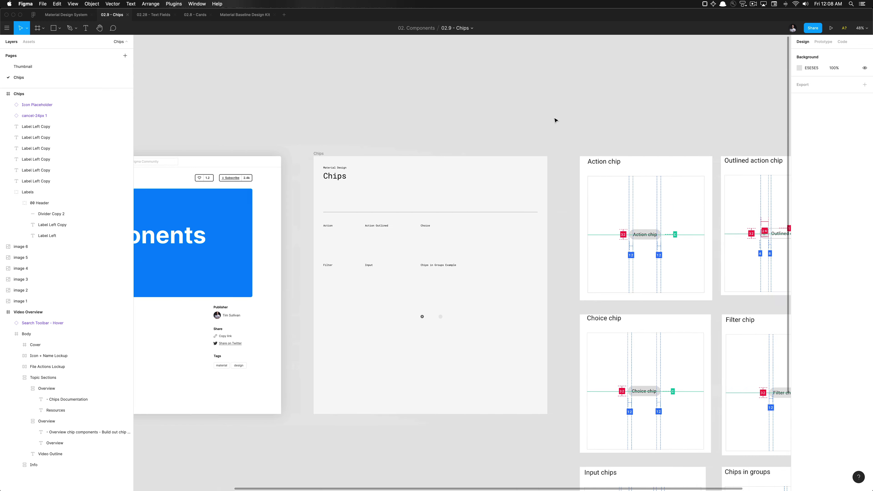
scroll(492, 213, up, 3)
Check the file's library updates and whether the Material Design System library is enabled
key(alt+super+o)
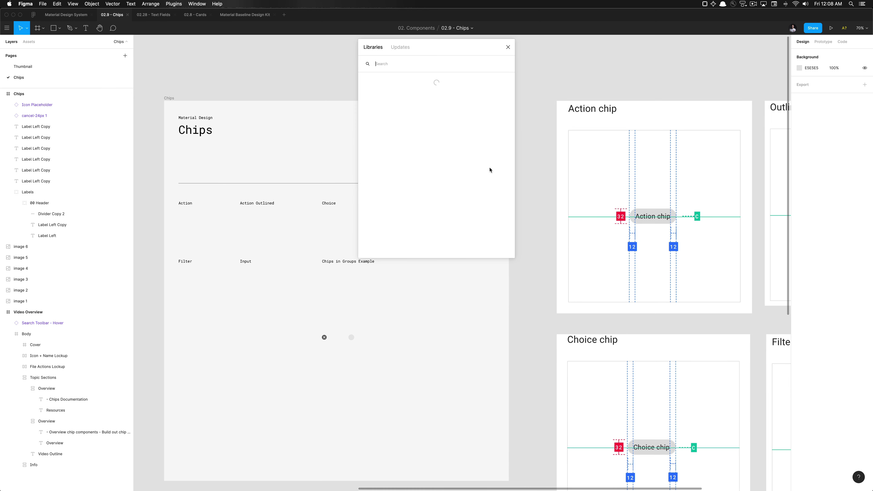
click(399, 48)
key(Escape)
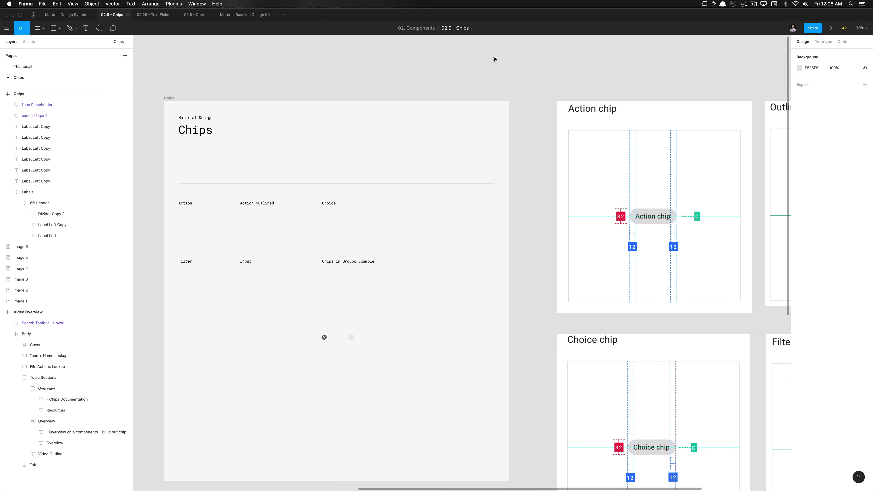
key(alt+super+o)
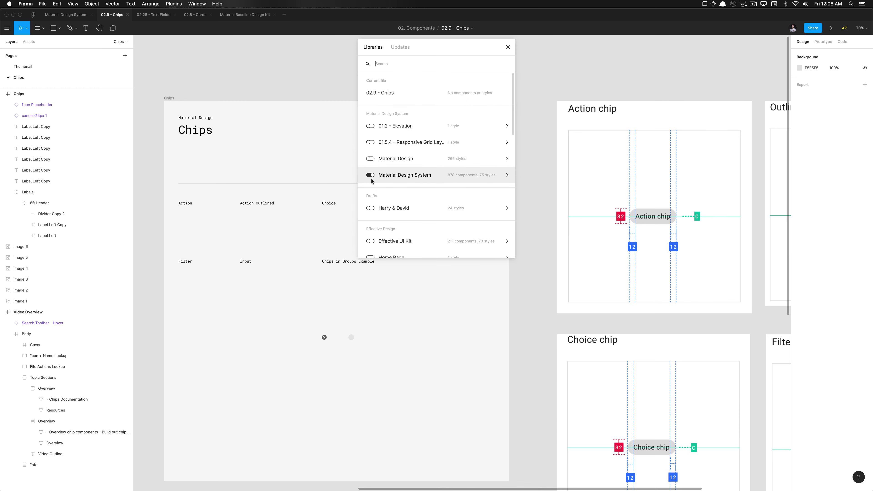
click(508, 47)
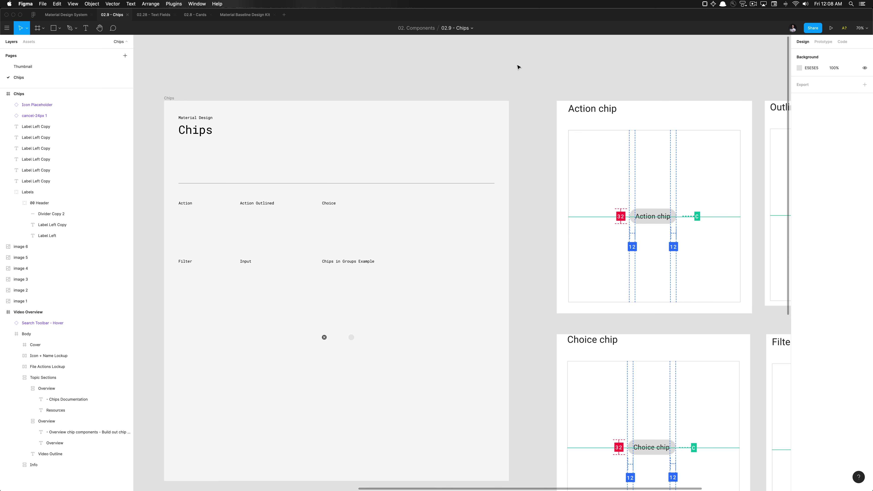
Examine the Action chip spec image beside the Chips frame for its height and side padding
scroll(516, 68, down, 5)
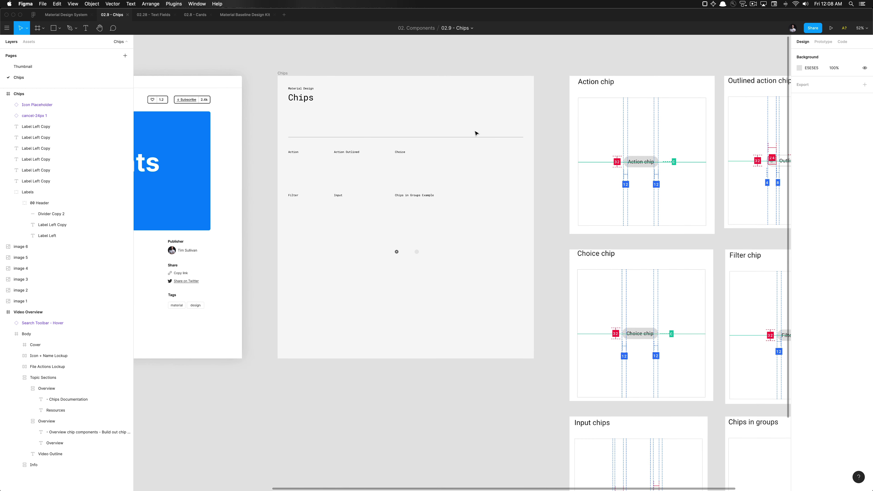
scroll(476, 133, up, 5)
scroll(476, 134, right, 5)
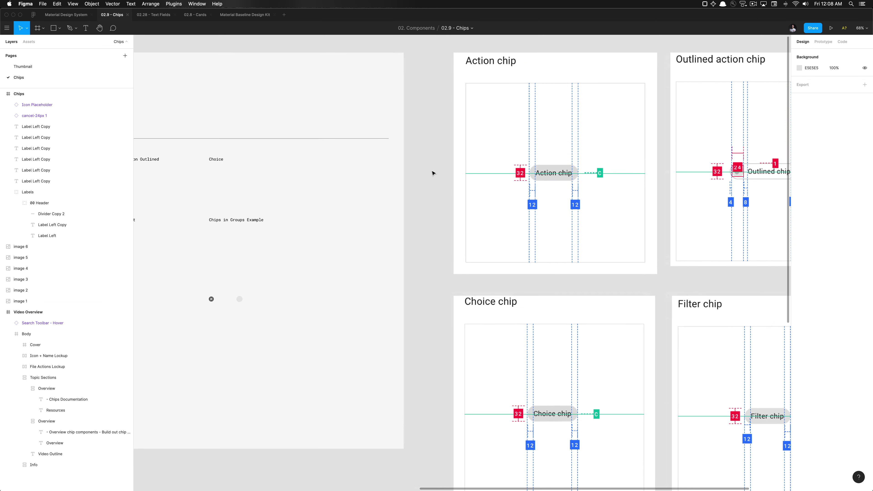
scroll(432, 173, up, 3)
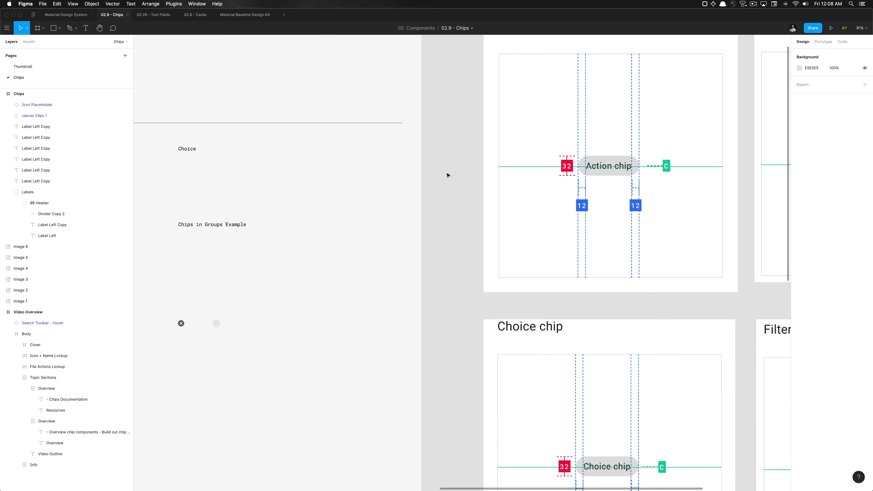
scroll(448, 176, down, 1)
scroll(516, 147, up, 4)
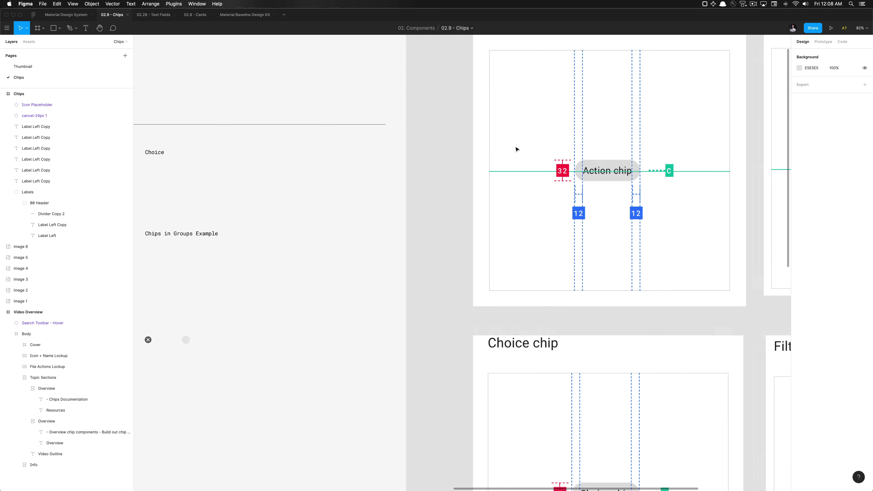
Draw a frame about 89 × 19 px on the Action chip spec image and name it Action
key(f)
drag(492, 143, 529, 153)
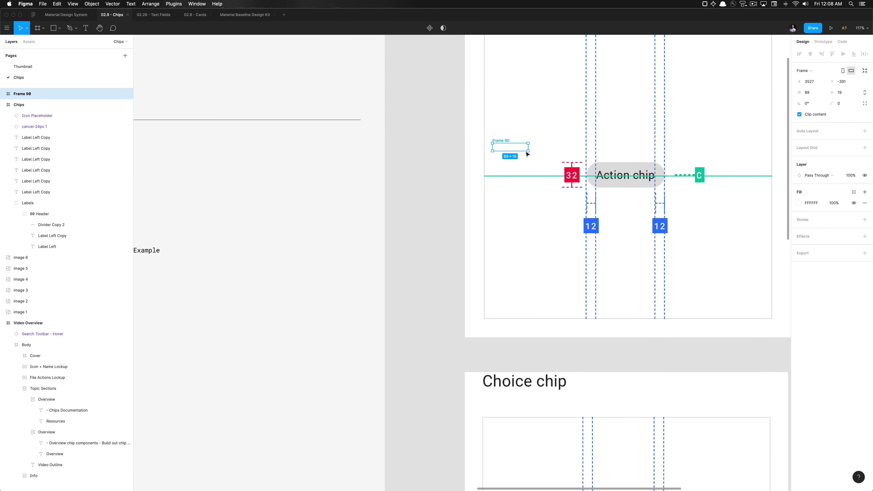
scroll(273, 205, down, 4)
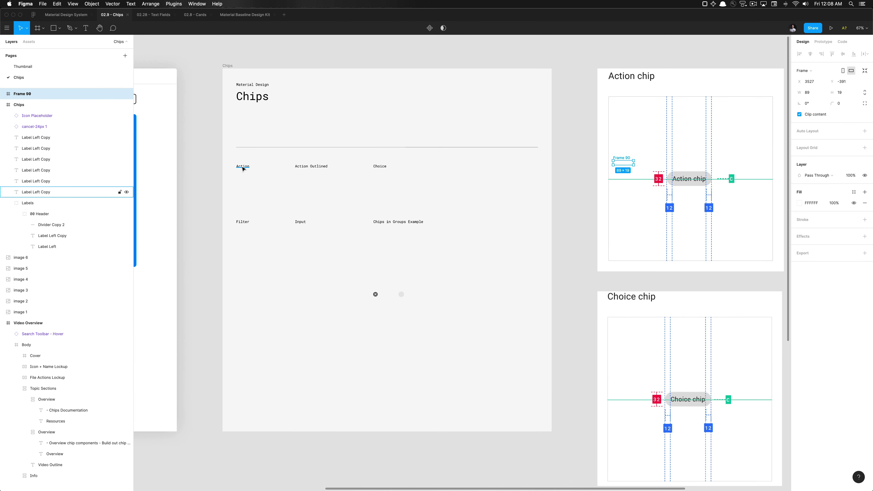
click(240, 166)
scroll(477, 169, right, 1)
scroll(477, 168, up, 5)
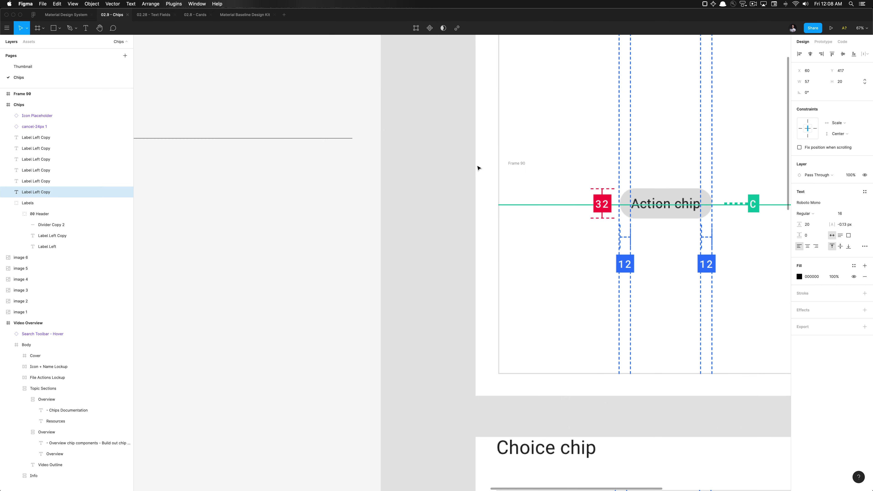
click(517, 165)
key(super+r)
text(Action)
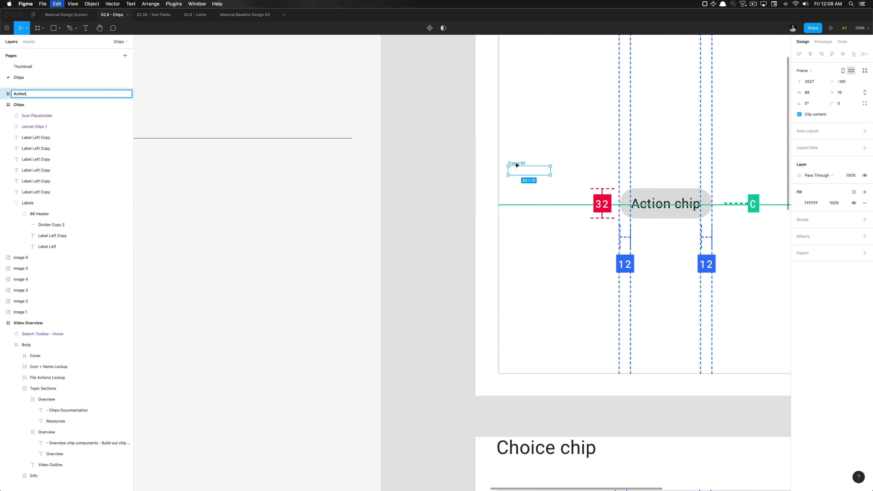
key(Return)
Apply the Surfaces / Overlay color style from the Material Design System library to the Action frame's fill
scroll(429, 196, right, 5)
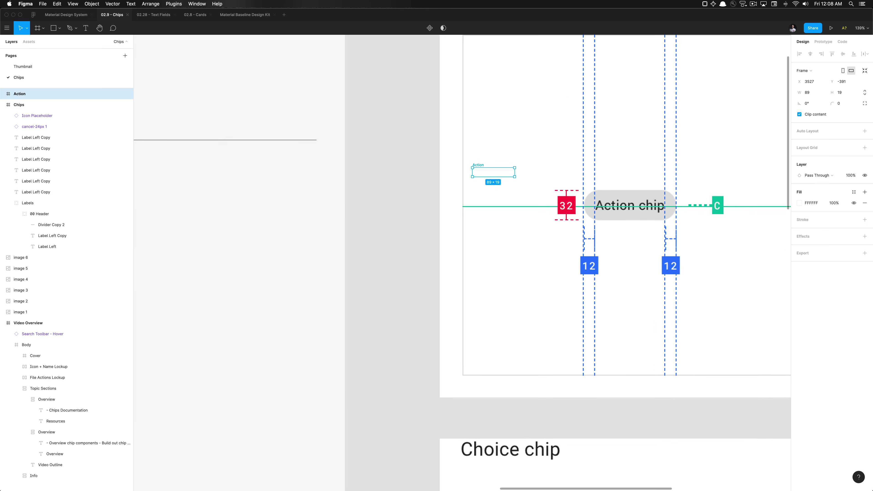
scroll(429, 196, up, 1)
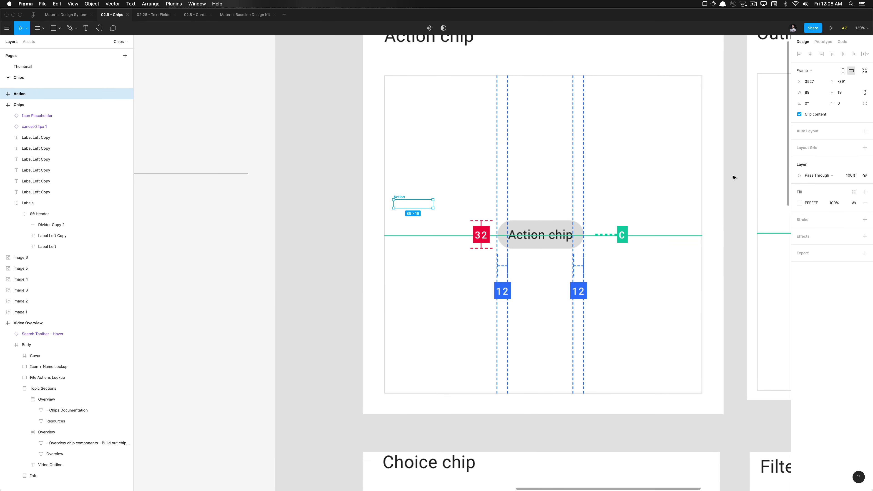
click(853, 192)
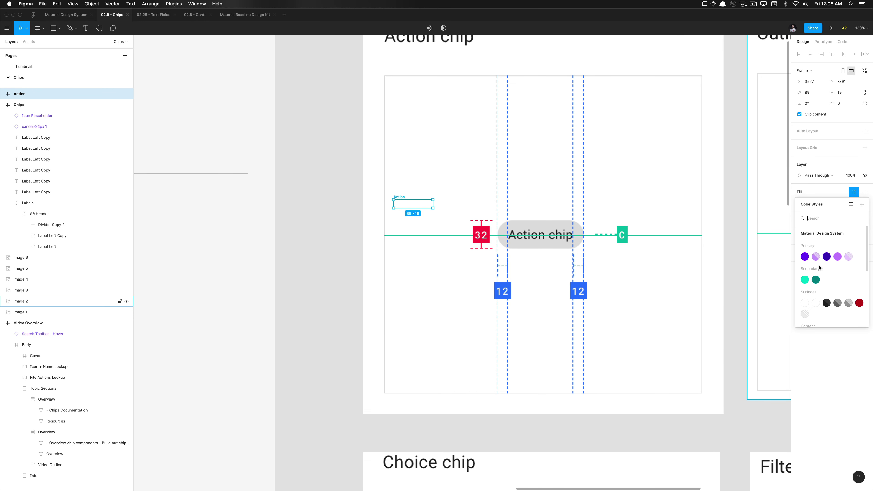
scroll(812, 287, down, 2)
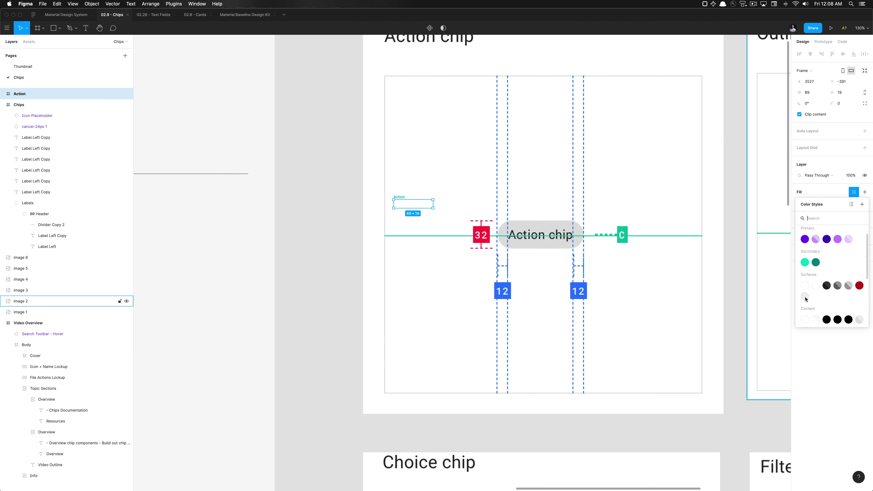
click(805, 296)
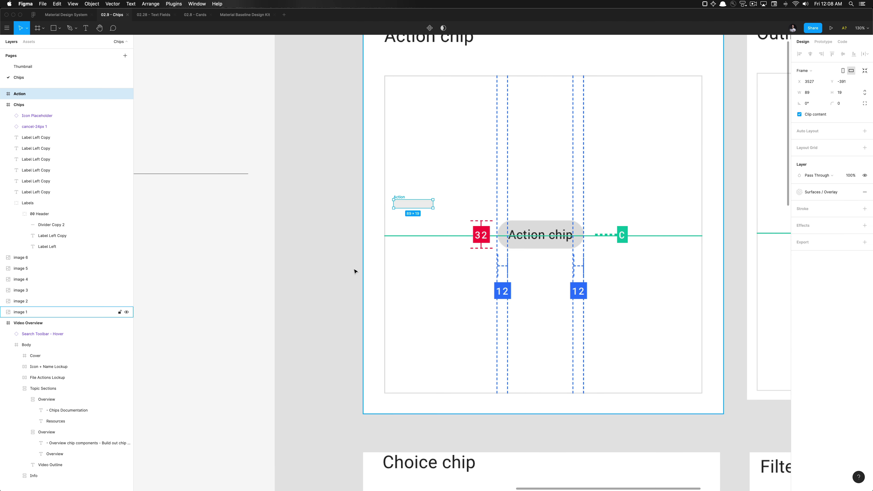
Give the Action frame a corner radius of 16 and resize it to 178 × 32 px
click(842, 103)
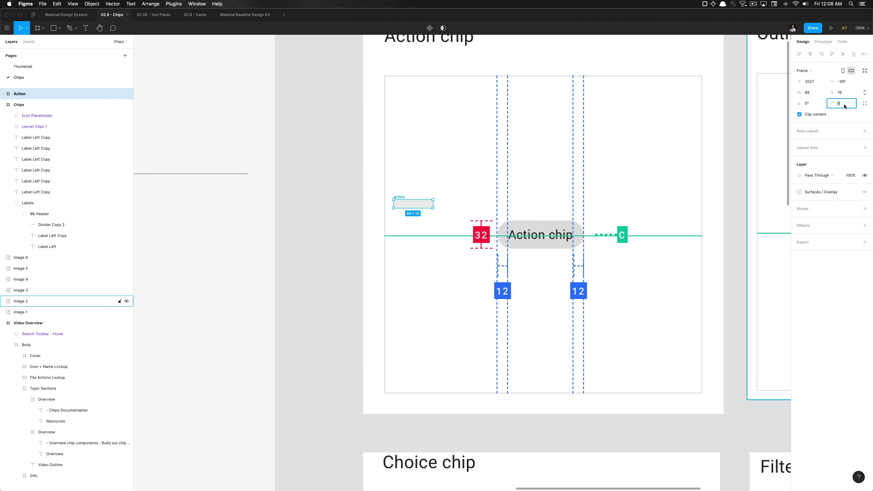
text(16)
key(Return)
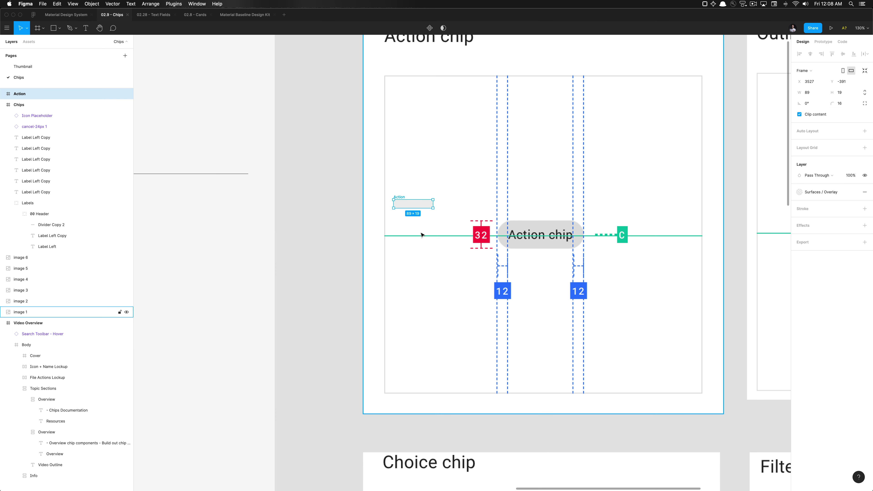
scroll(419, 224, up, 5)
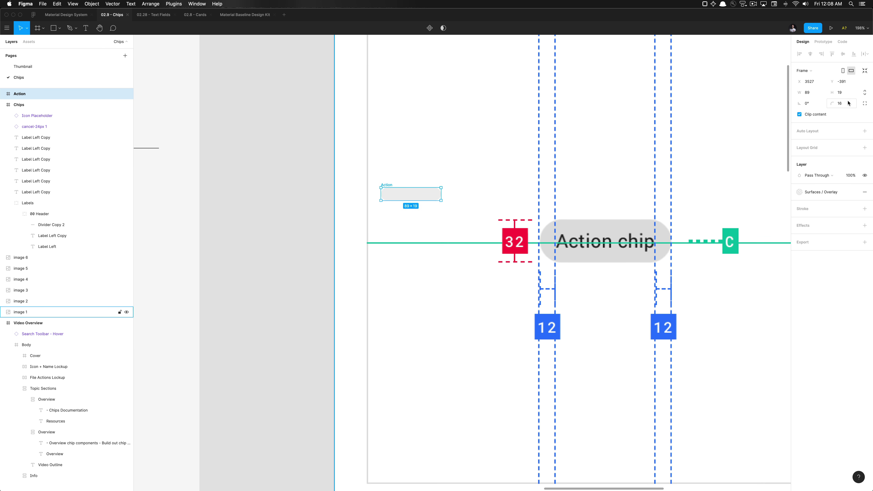
click(847, 96)
key(Return)
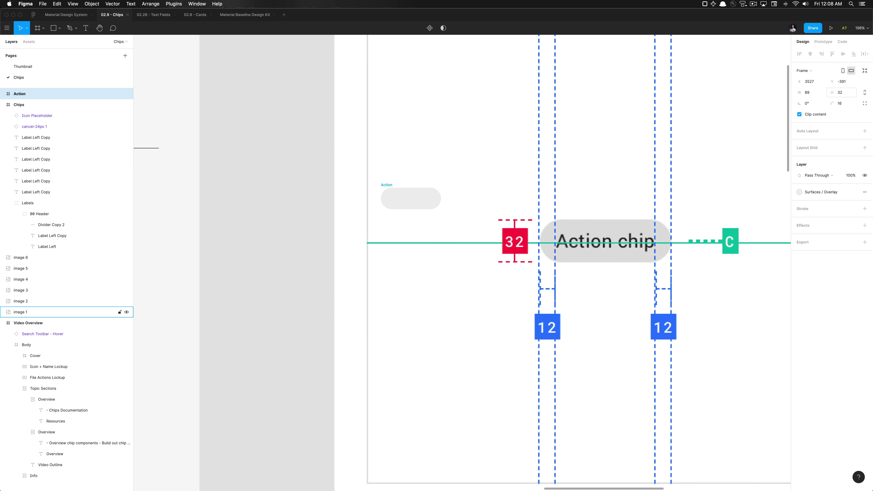
click(811, 95)
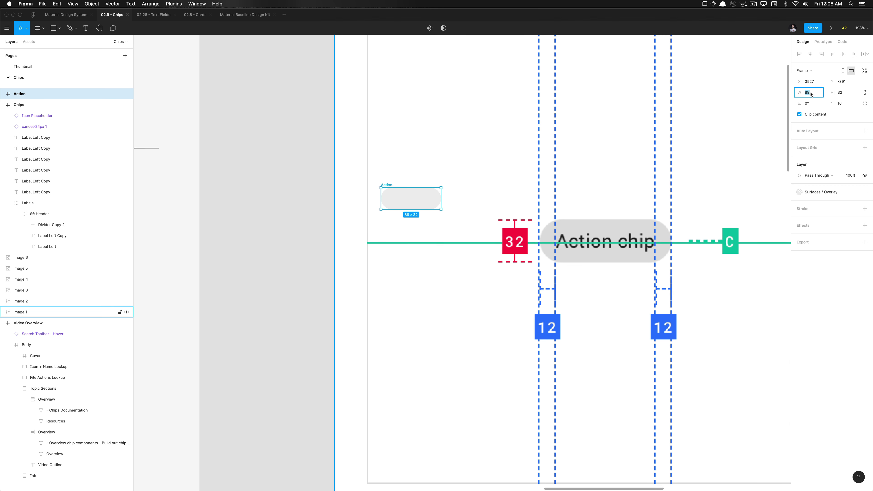
drag(441, 199, 502, 198)
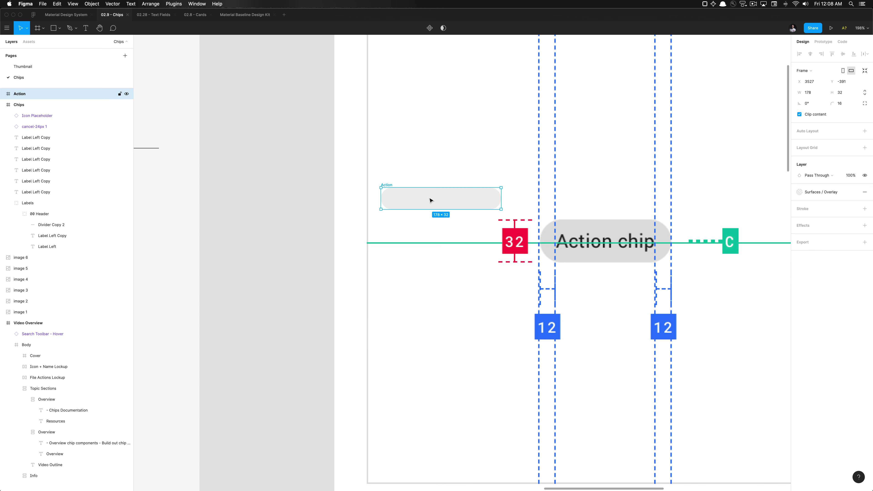
Add the text "Action chip" in the Body 2 style inside the Action frame, with its width resizing automatically
key(t)
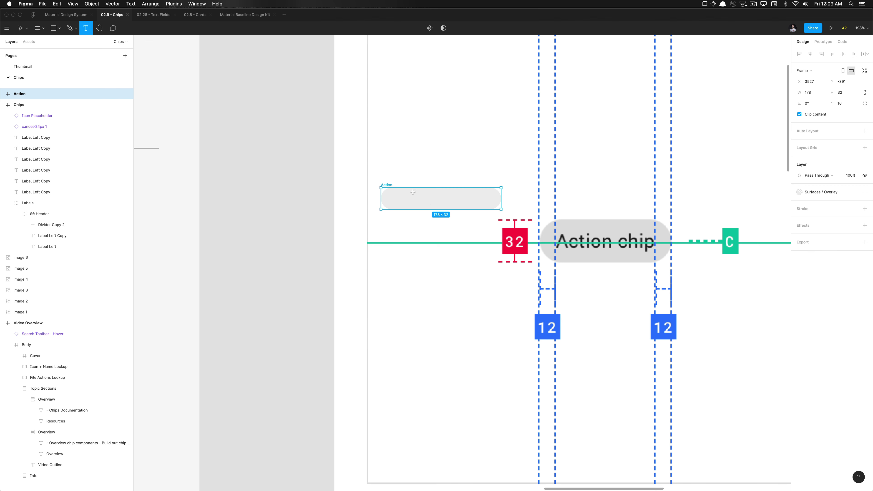
drag(413, 192, 479, 205)
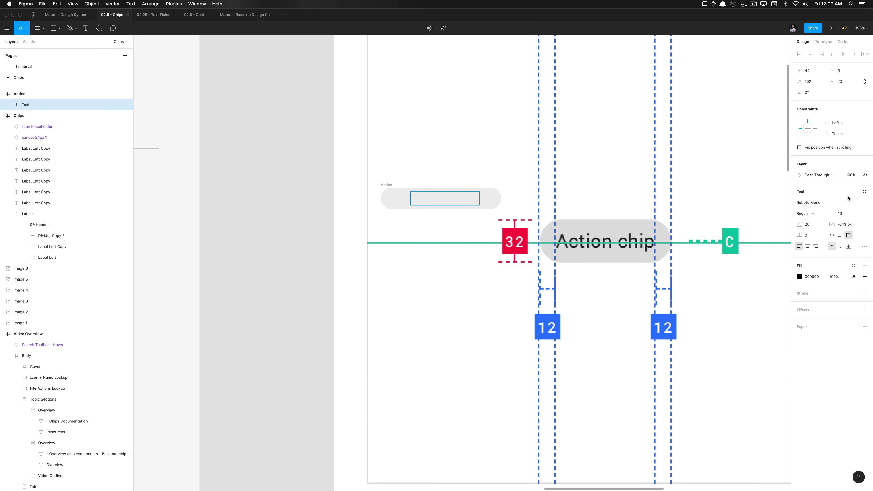
click(865, 194)
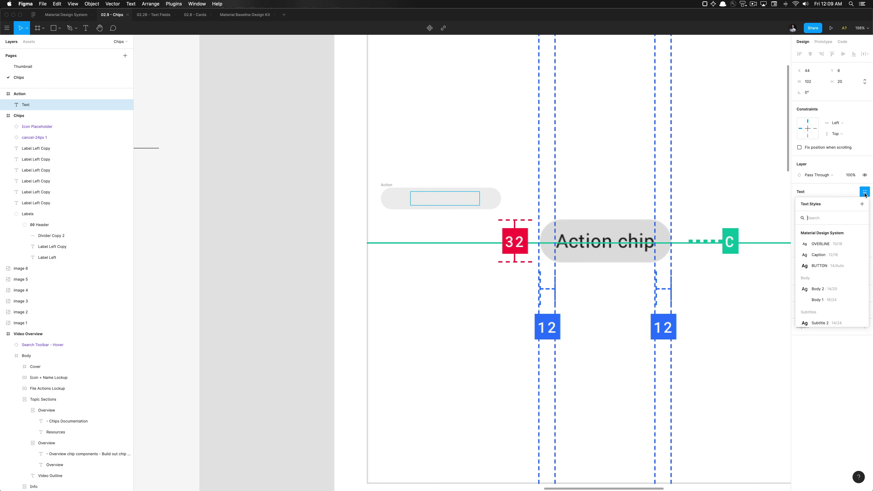
scroll(837, 268, down, 3)
click(838, 270)
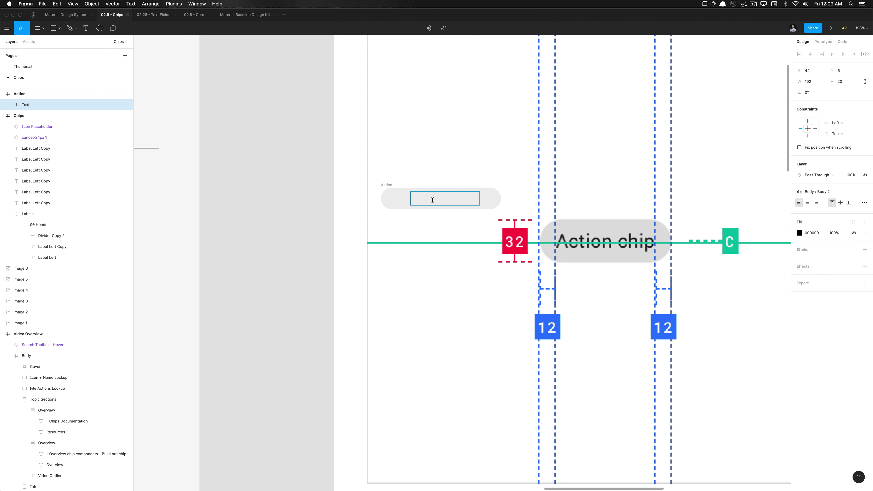
text(Action chip)
key(Escape)
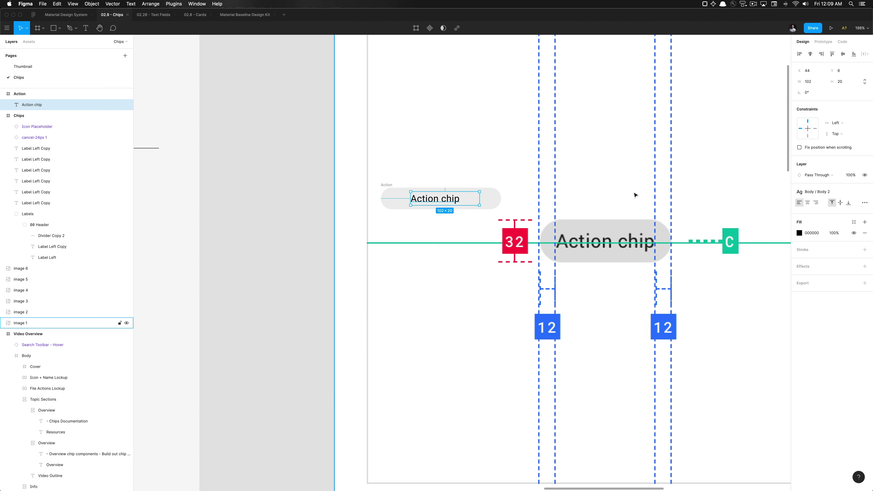
click(862, 203)
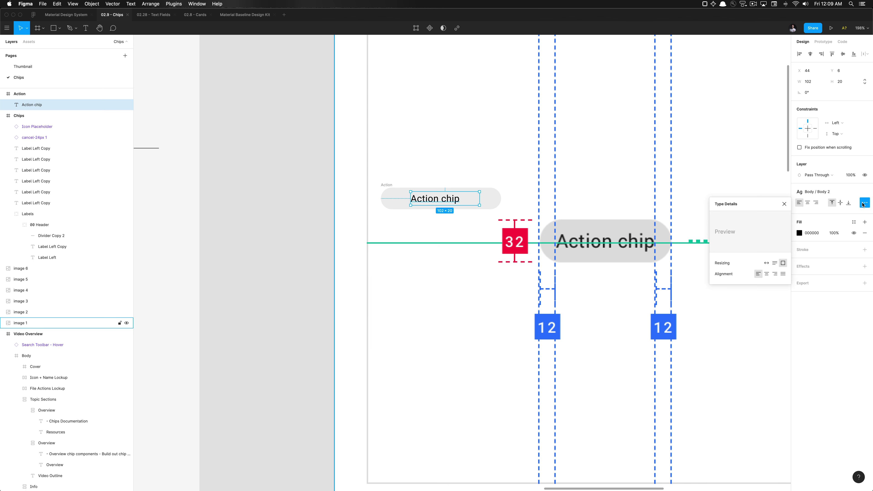
click(766, 263)
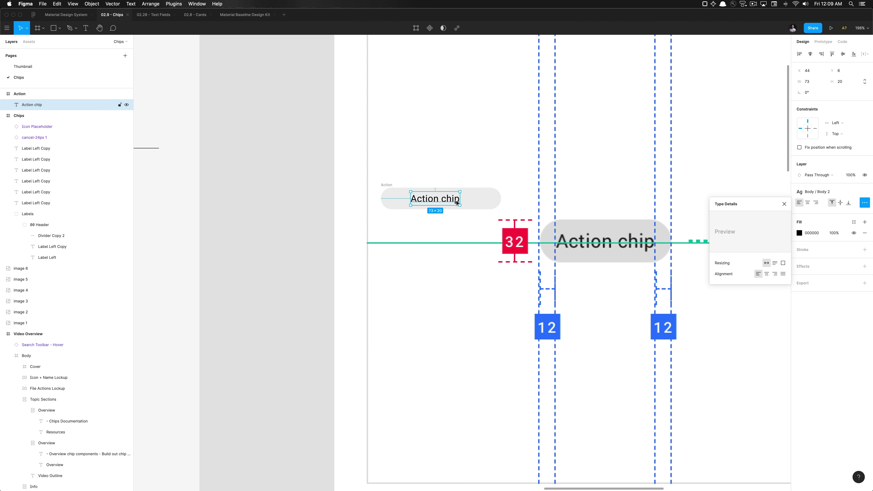
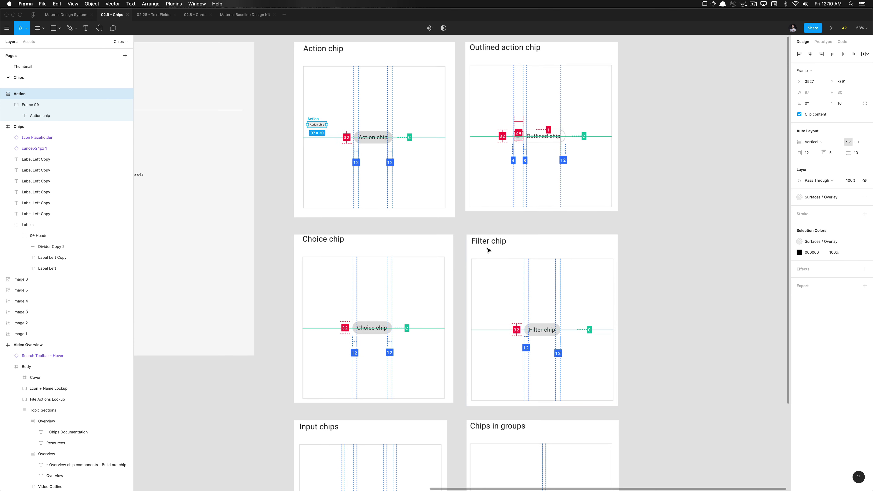
Move the Action chip off its spec image into the gap between the Chips frame and the Choice chip image
scroll(489, 246, left, 3)
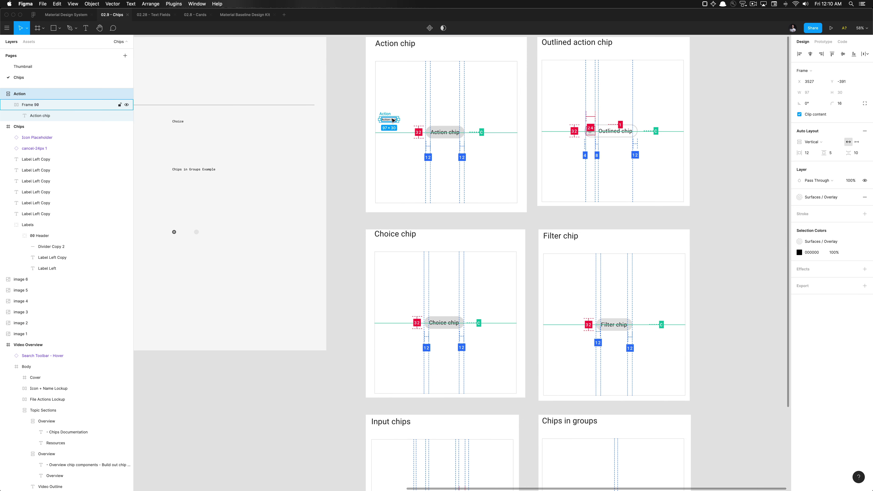
drag(389, 121, 345, 235)
click(345, 255)
Compare the Action chip with the spec images of the outlined, choice, filter, input and grouped chips
scroll(346, 254, up, 5)
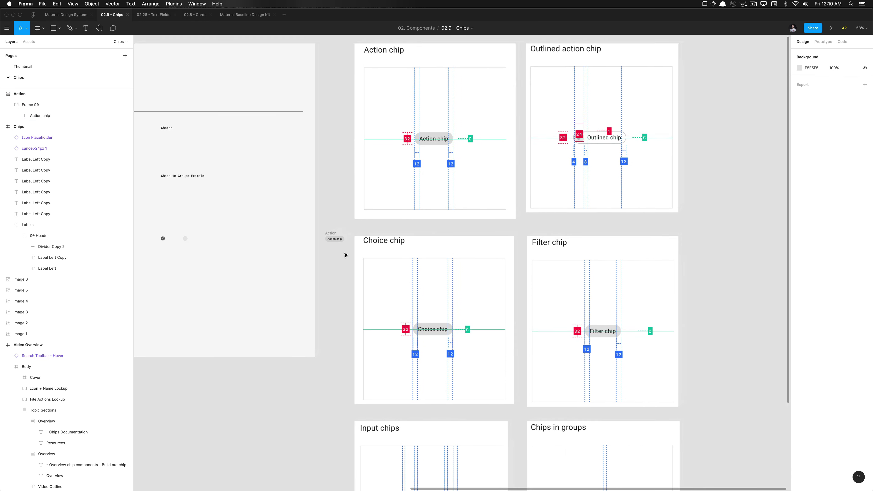
scroll(345, 255, down, 4)
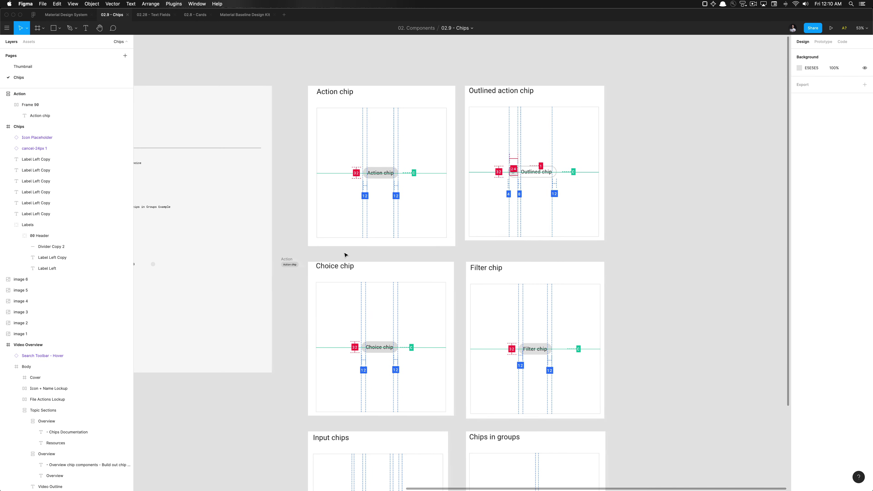
scroll(355, 121, right, 2)
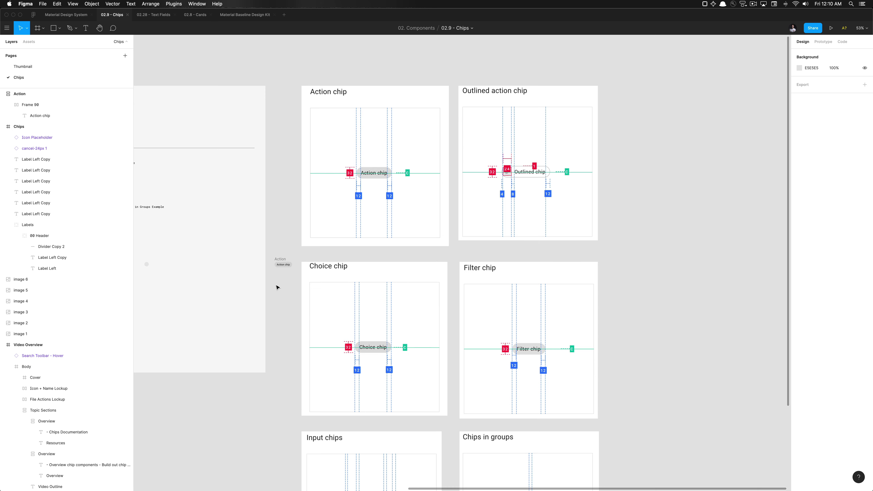
ctrl+scroll(278, 287, up, 3)
ctrl+scroll(278, 287, down, 5)
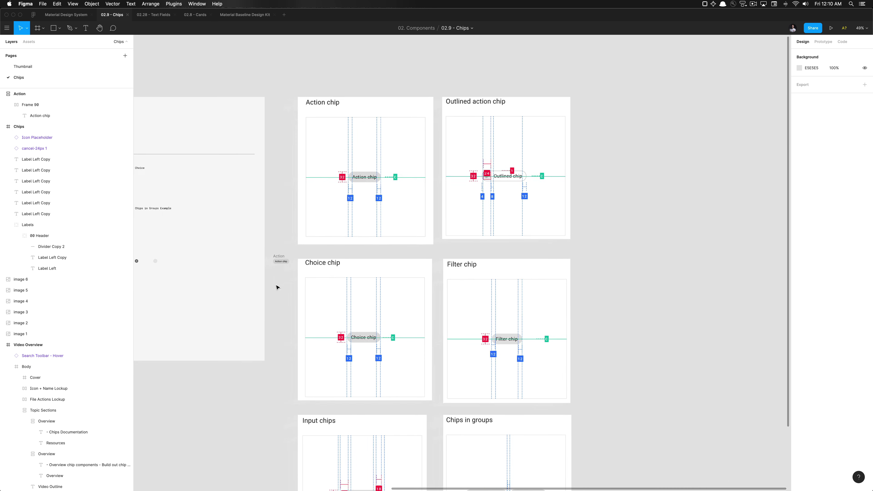
scroll(278, 288, left, 5)
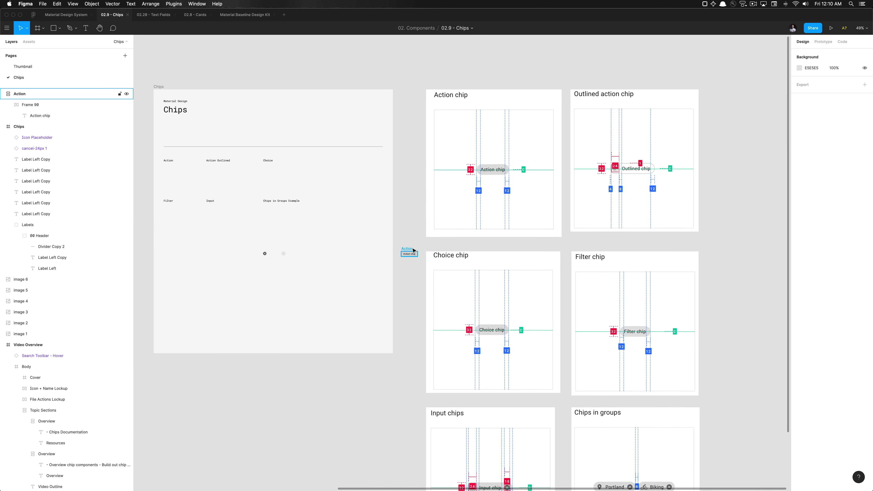
click(413, 251)
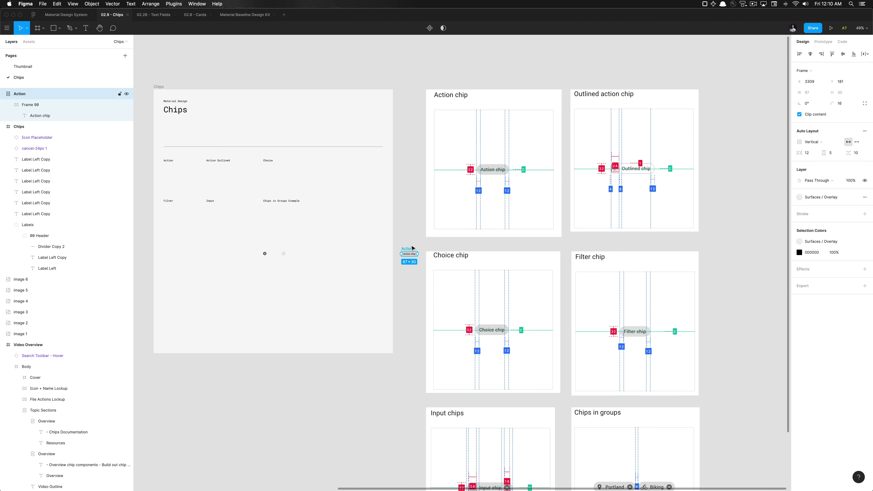
scroll(401, 248, right, 1)
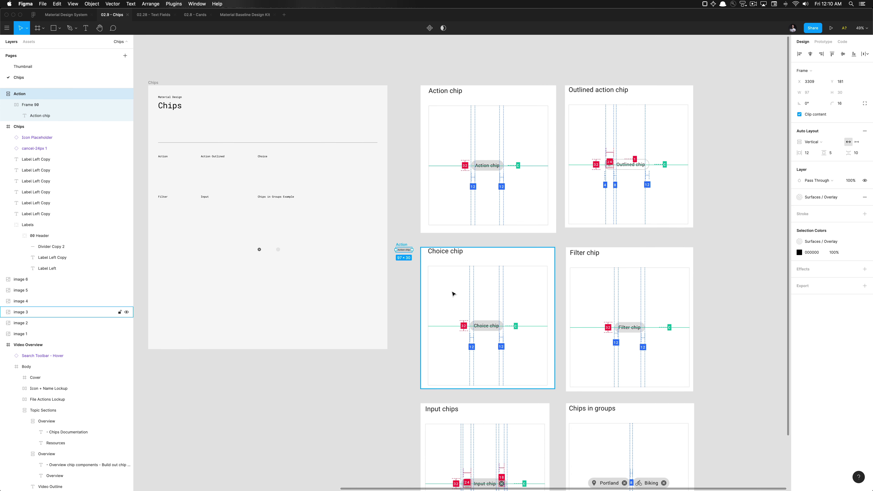
click(451, 131)
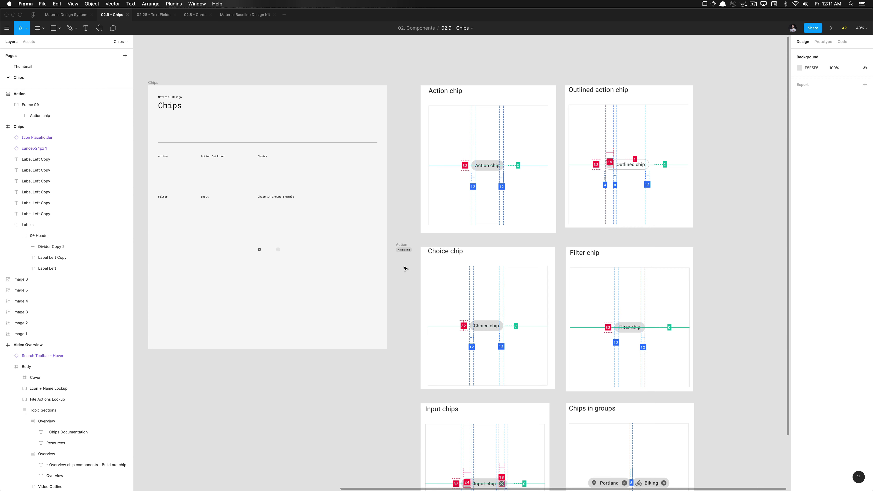
scroll(404, 268, up, 3)
scroll(404, 269, down, 3)
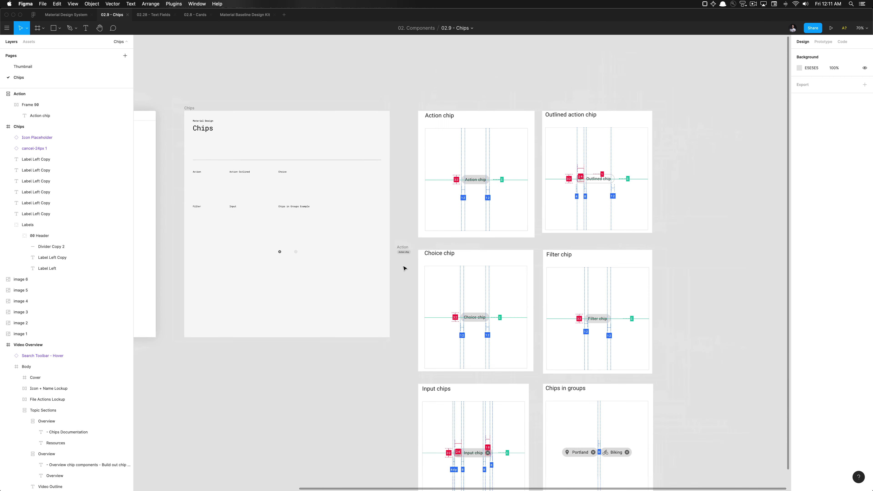
Duplicate the Action chip twice, stacking the copies evenly below the original
scroll(404, 268, up, 4)
click(402, 239)
click(402, 238)
drag(402, 238, 340, 260)
key(super+d)
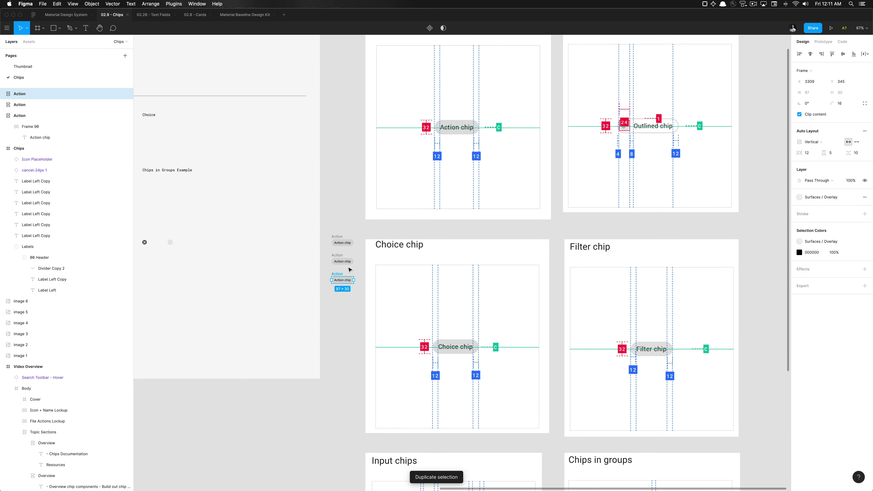
Turn the topmost Action chip into a component and rename its inner frame Label
scroll(347, 267, up, 3)
click(323, 212)
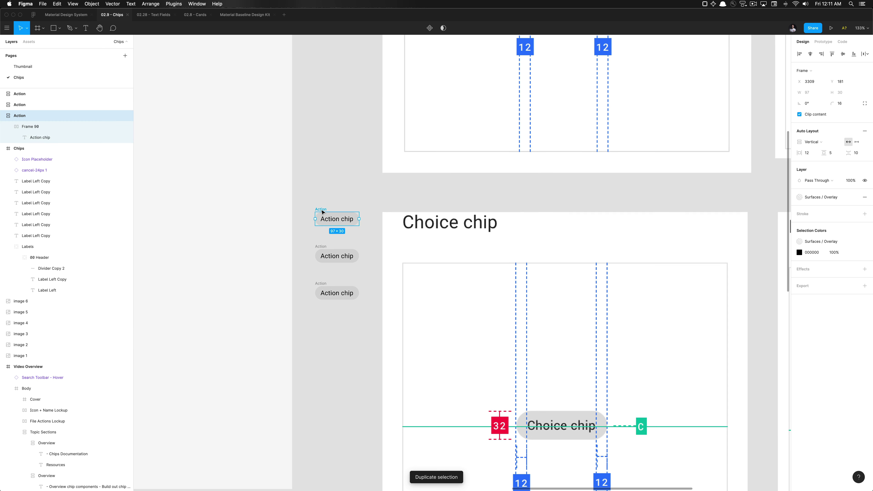
key(super+alt+k)
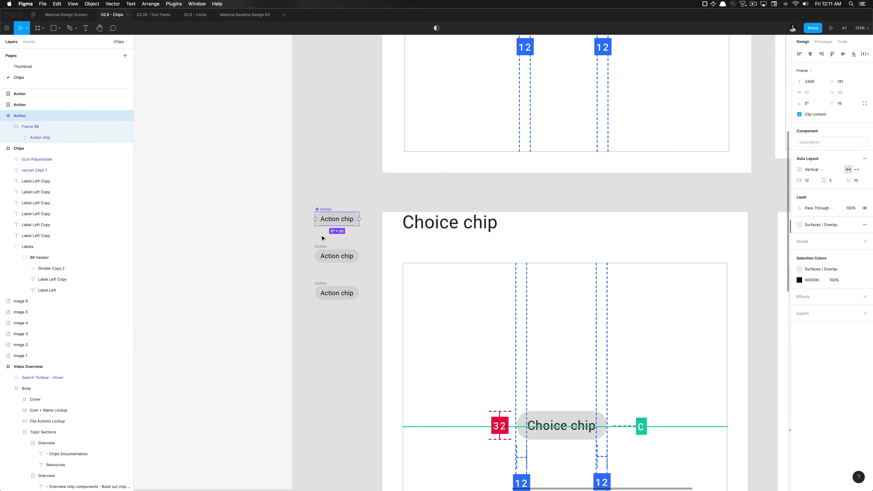
click(67, 130)
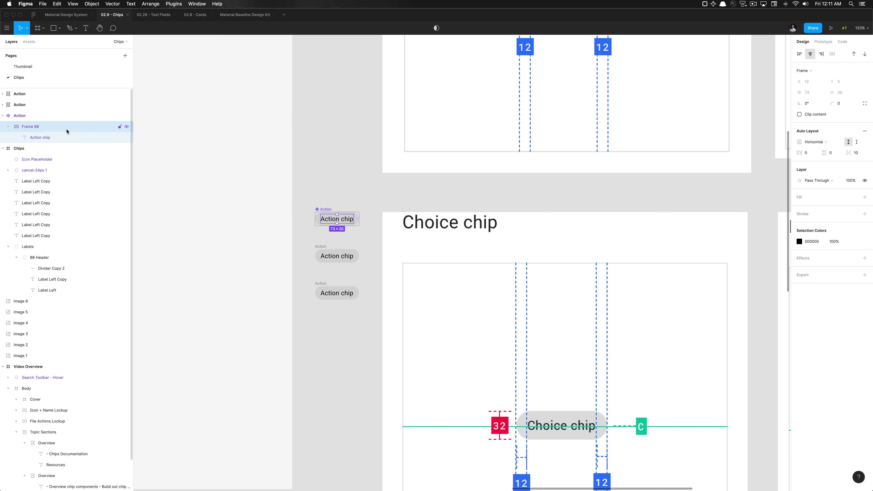
double_click(66, 131)
text(Label)
key(Return)
Rename the middle chip copy Choice and its inner frame Label
click(329, 252)
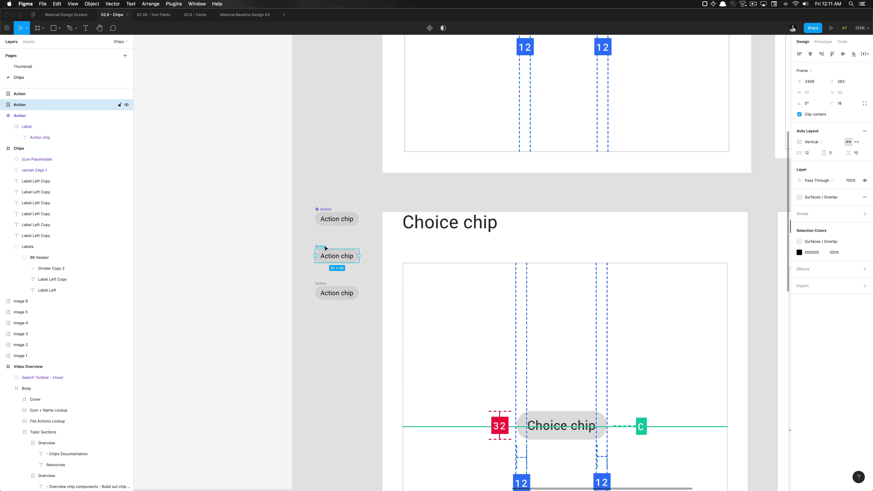
key(super+r)
text(Choice)
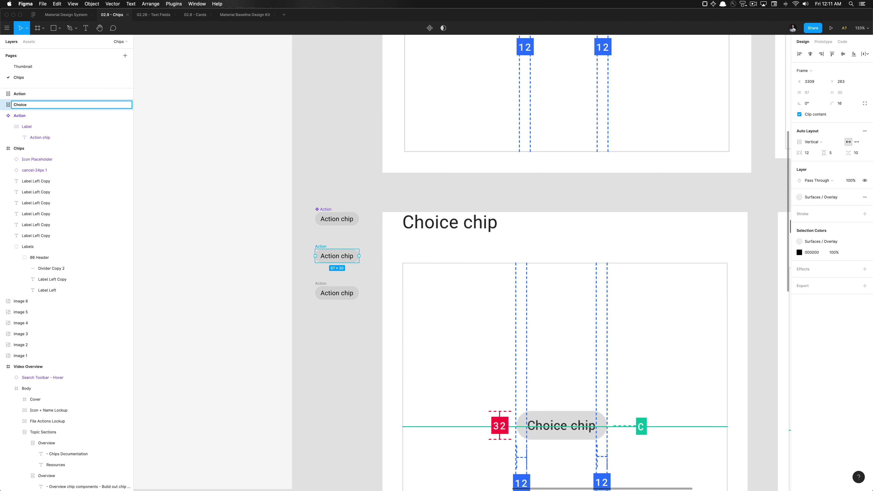
key(Return)
key(Return)
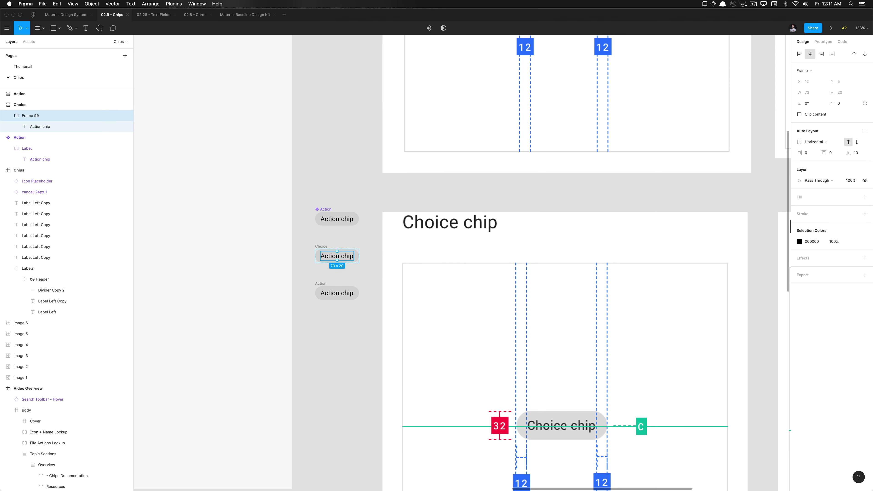
key(super+r)
text(Label)
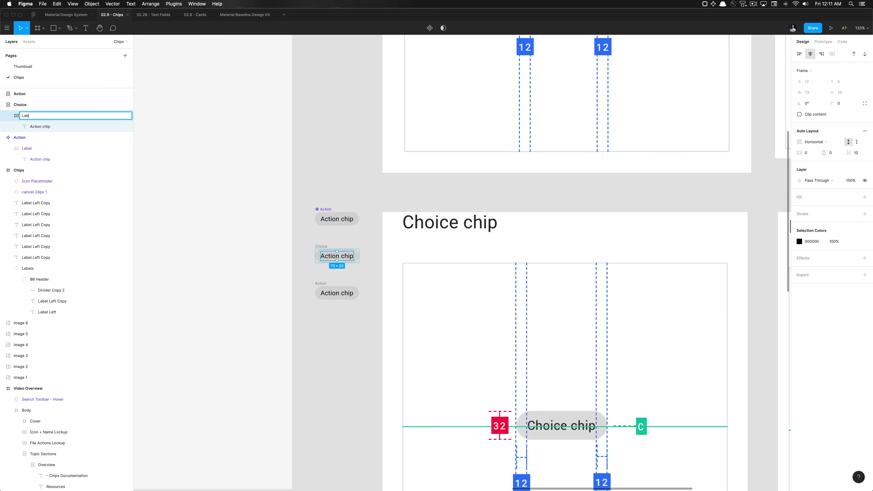
key(Return)
Rename the lowest chip copy Filter and its inner frame Label
click(339, 292)
scroll(337, 289, down, 5)
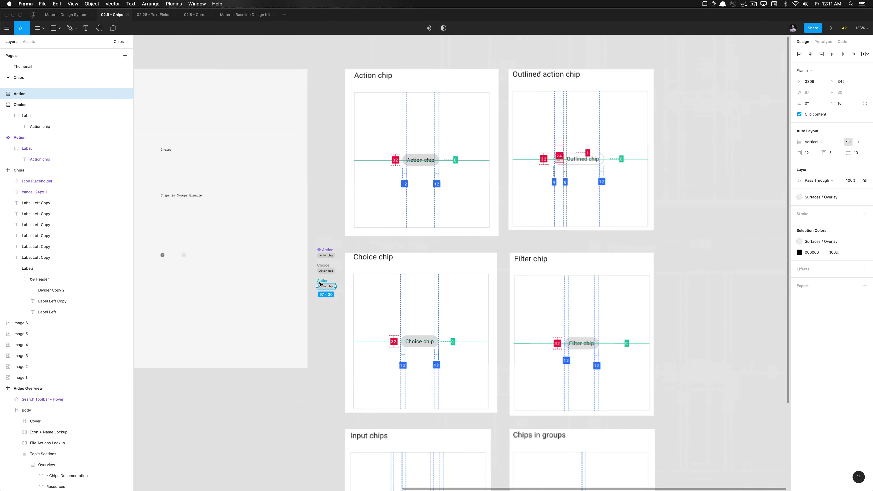
scroll(320, 284, up, 3)
scroll(320, 283, right, 2)
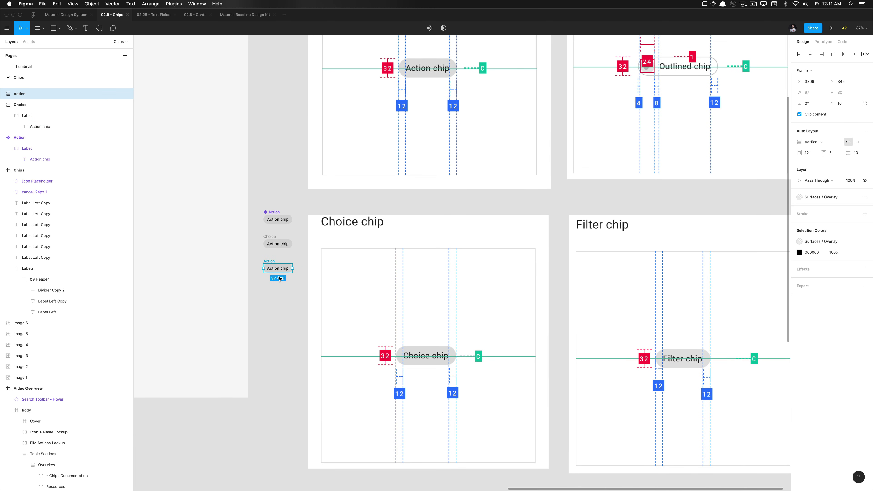
key(super+r)
text(Filt)
key(Return)
double_click(278, 265)
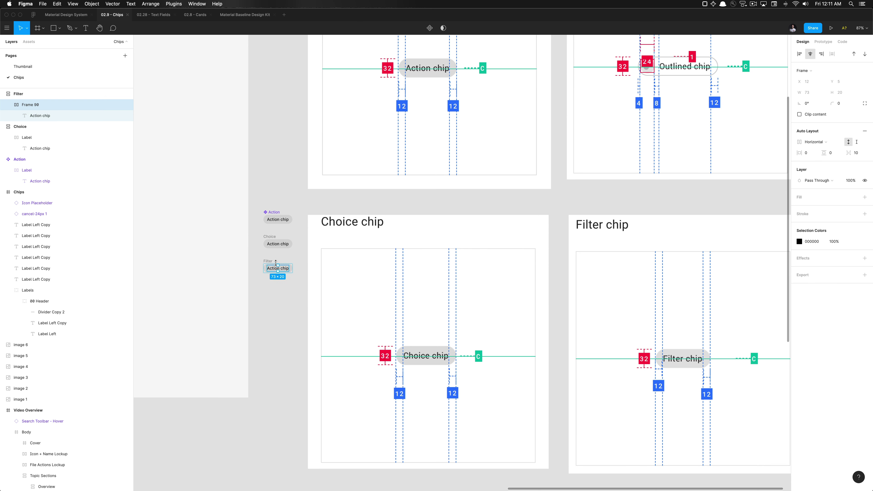
double_click(41, 102)
text(Label)
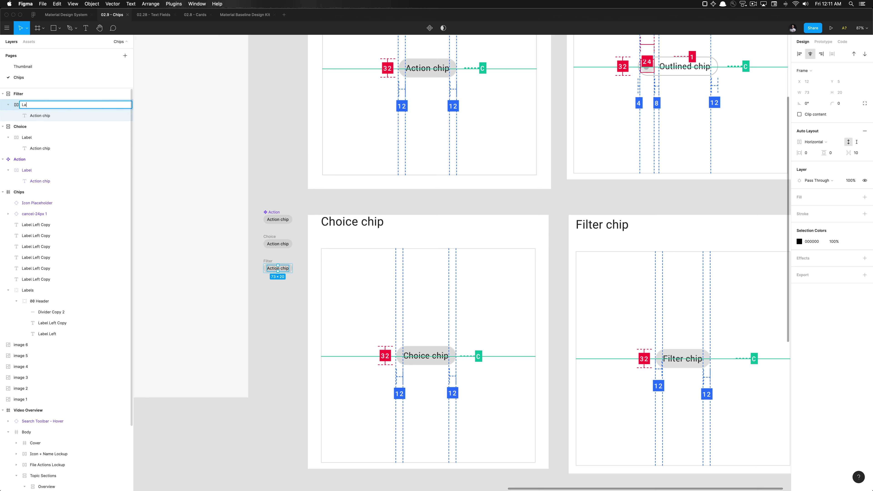
key(Return)
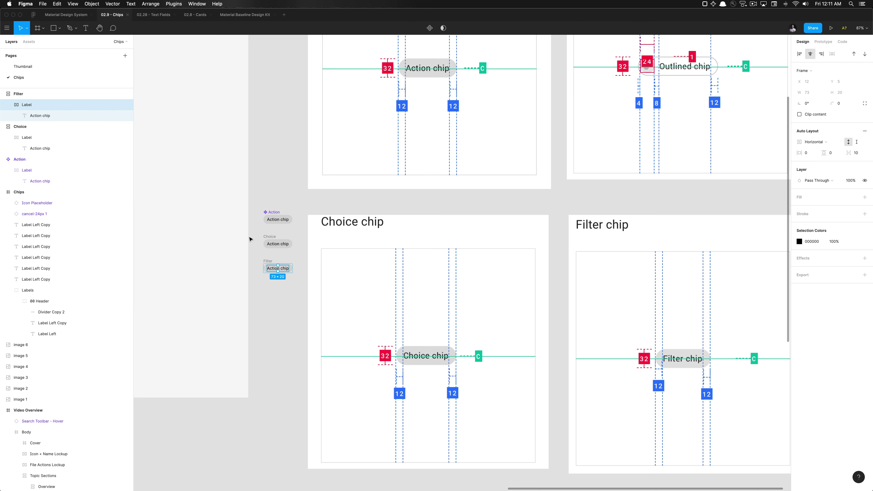
Convert the Choice and Filter chips into two separate components in one operation
click(267, 261)
shift+click(21, 126)
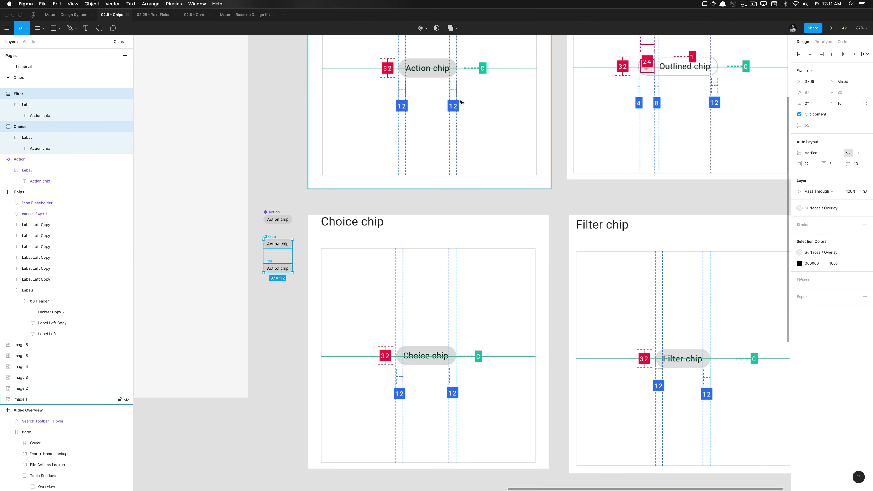
click(428, 29)
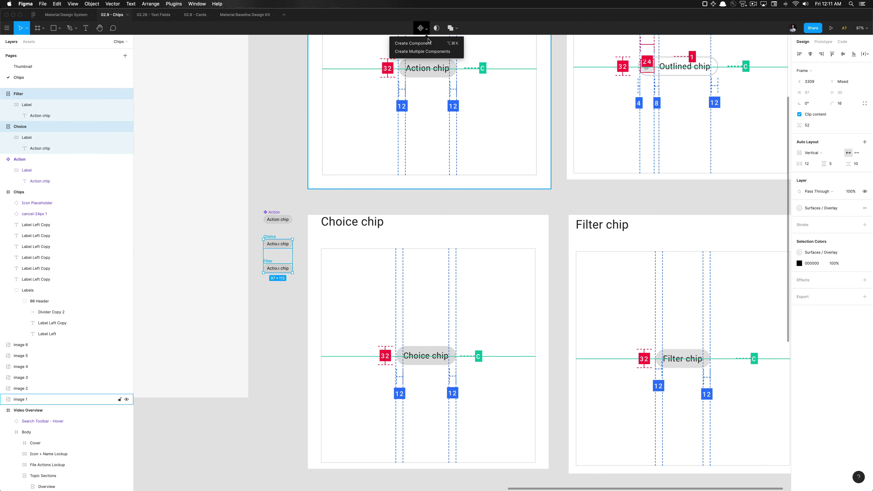
click(430, 52)
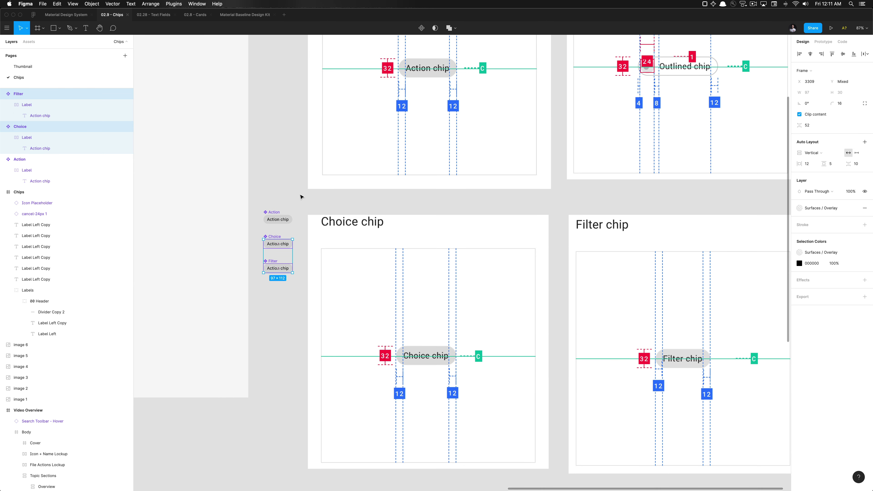
click(292, 193)
drag(256, 200, 303, 287)
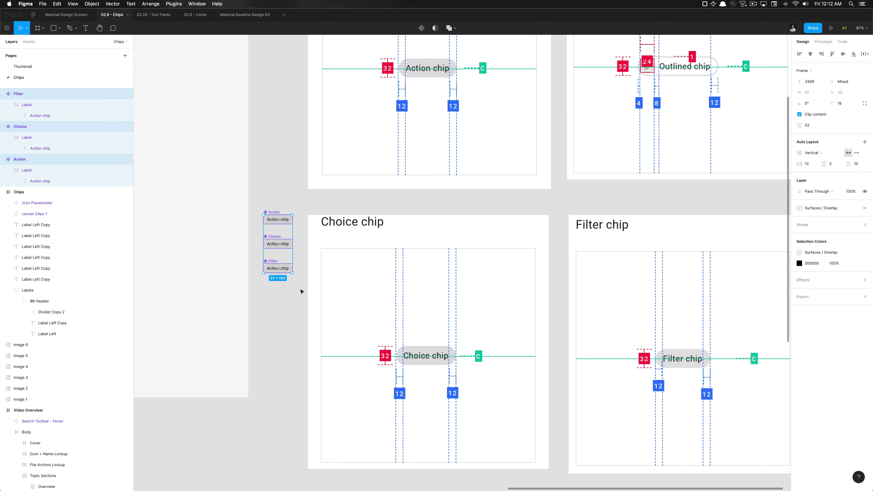
click(303, 289)
Change the text in the Choice component to "Choice chip"
scroll(301, 291, down, 5)
scroll(300, 291, up, 5)
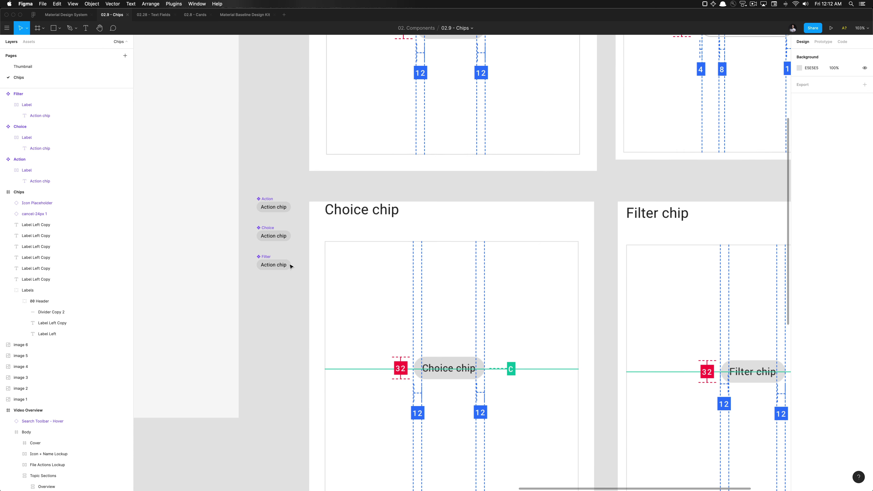
double_click(277, 236)
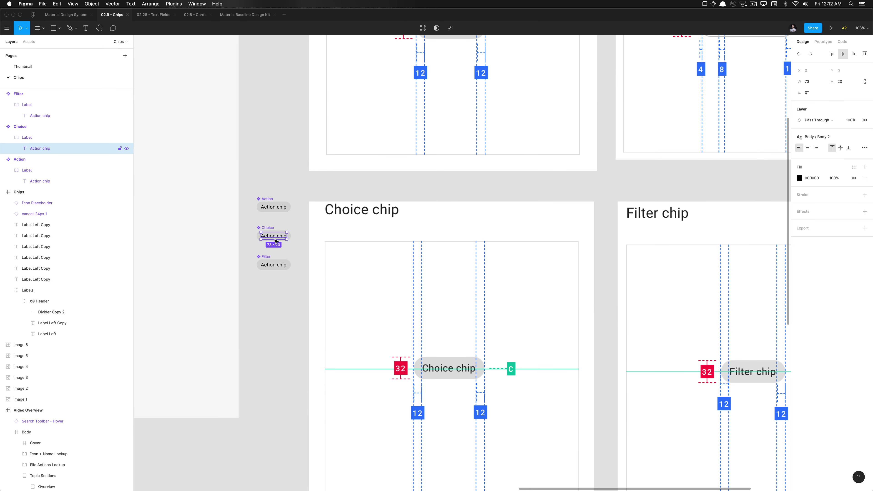
key(Return)
text(Choice ch)
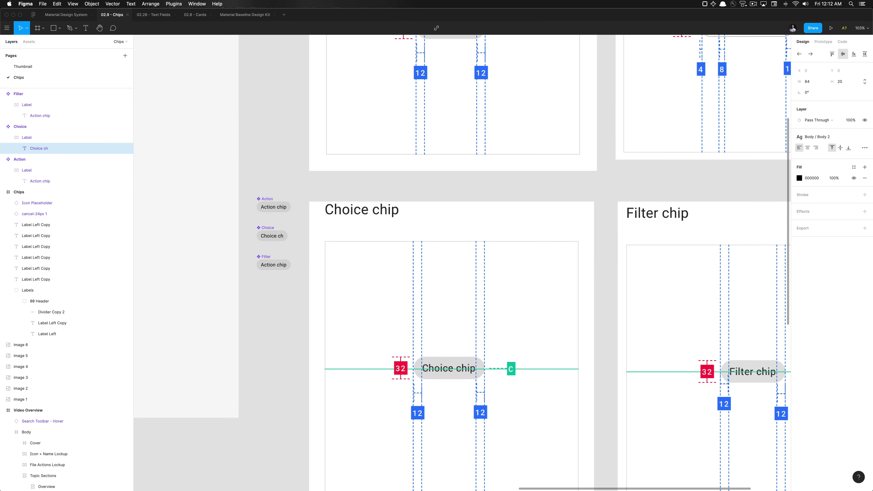
text(ip)
key(Escape)
Change the text in the Filter component to "Filter chip"
double_click(279, 265)
key(Return)
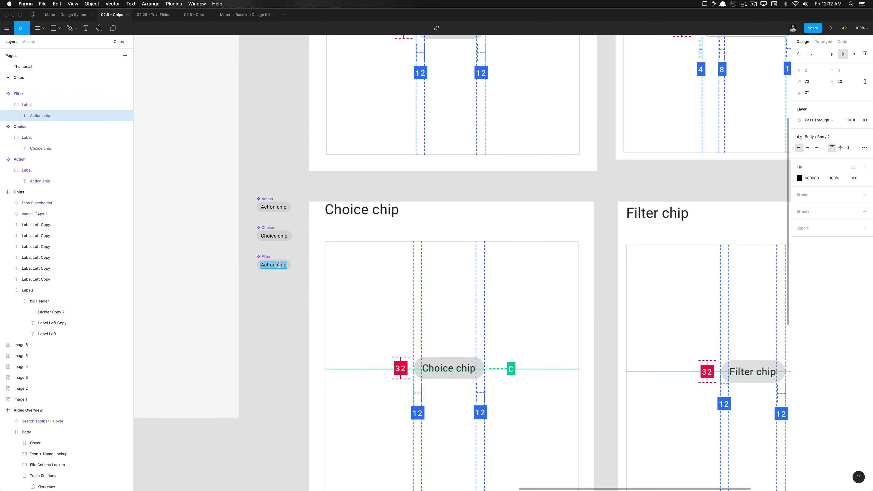
text(Filter chip)
key(Escape)
click(272, 296)
Move the Outlined action chip spec image to the right, leaving a wide gap beside the Action chip image
scroll(271, 298, down, 6)
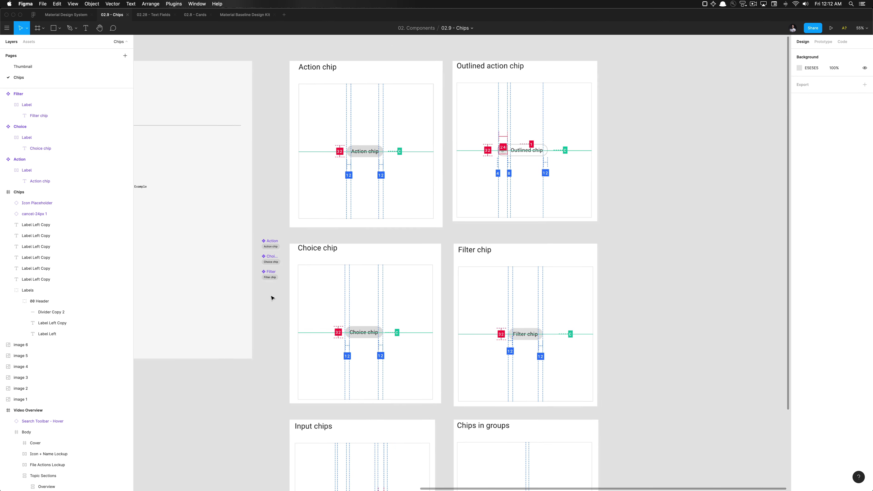
scroll(272, 298, down, 4)
scroll(272, 298, up, 2)
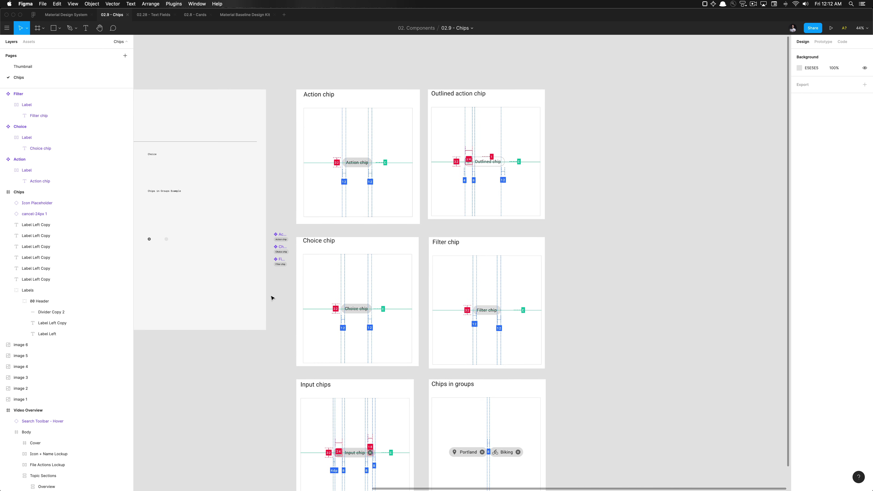
scroll(272, 297, down, 5)
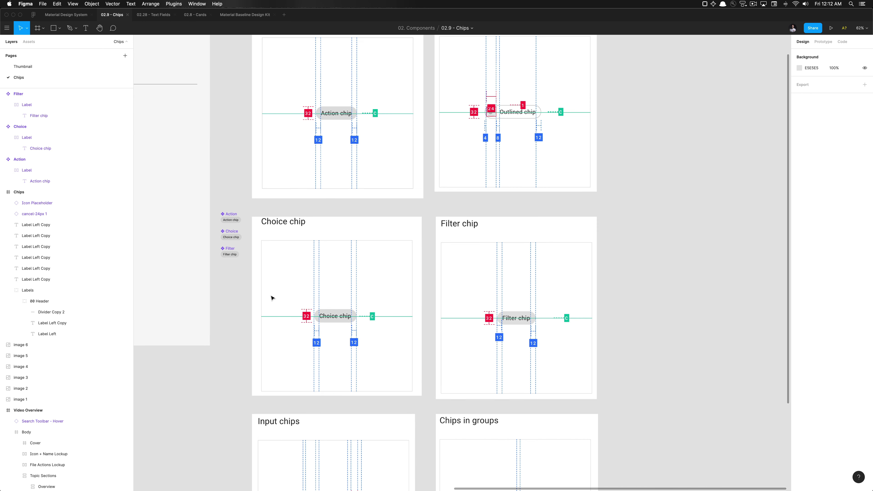
scroll(271, 298, down, 1)
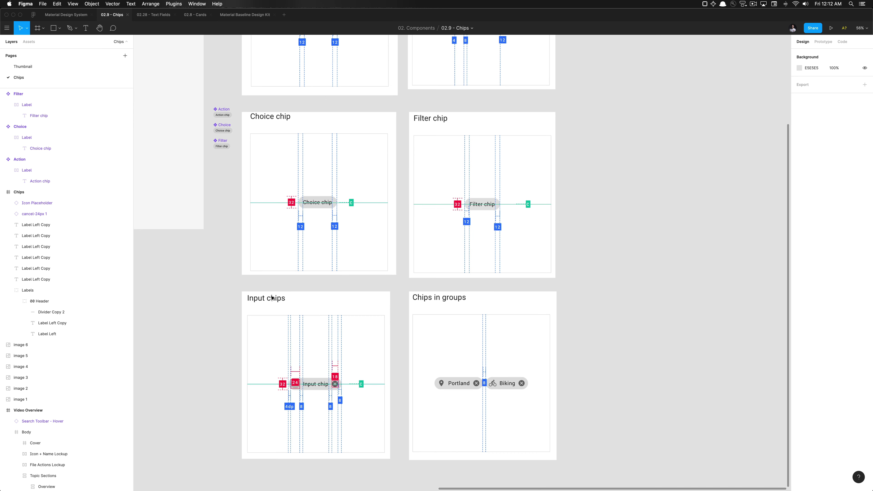
scroll(271, 298, down, 2)
scroll(271, 297, up, 4)
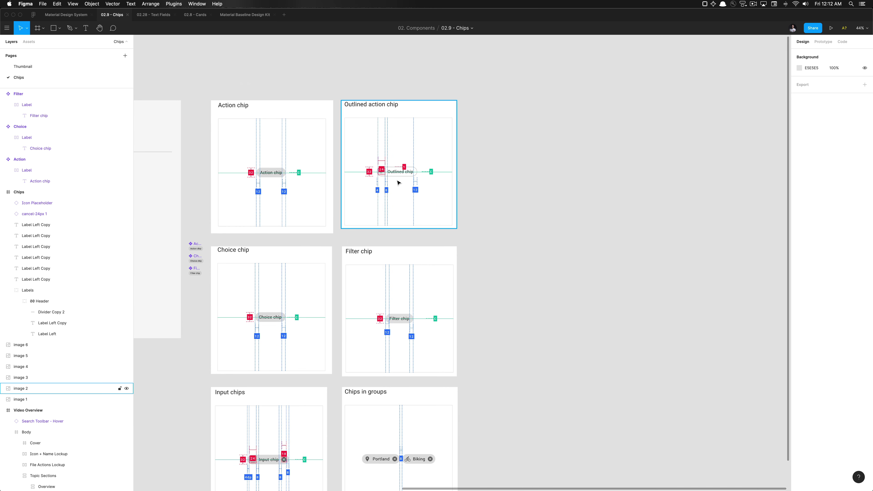
drag(399, 182, 519, 182)
scroll(325, 387, right, 4)
scroll(325, 387, down, 2)
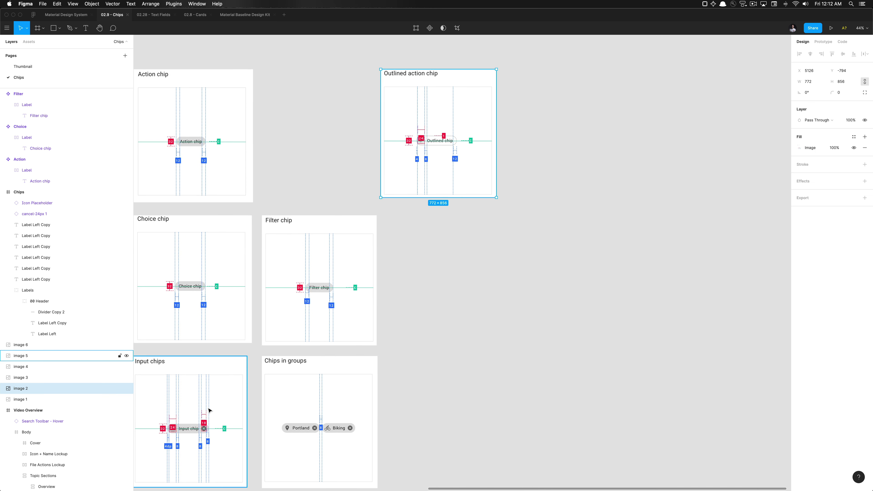
Move the Input chips spec image to the right of the Outlined action chip image, aligned with its top edge
drag(208, 411, 596, 124)
shift+click(481, 165)
click(457, 238)
scroll(459, 238, left, 3)
scroll(459, 237, down, 1)
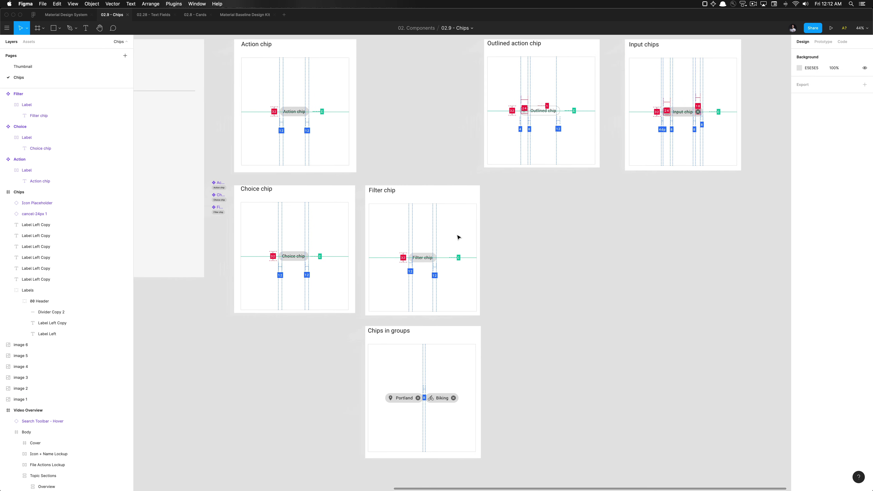
scroll(458, 237, left, 2)
scroll(458, 237, down, 1)
key(ctrl+z)
key(ctrl+z)
key(ctrl+shift+z)
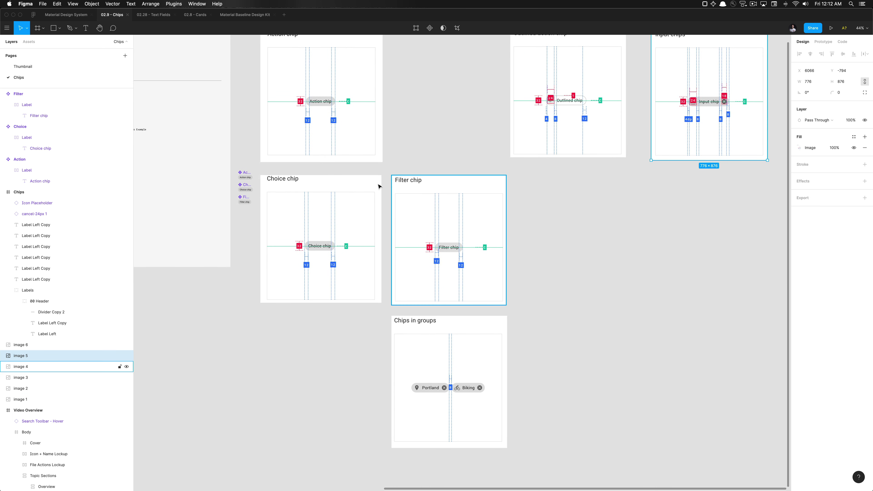
Place an instance of the Action component to the left of the Outlined action chip image and detach it from its component
click(252, 176)
drag(255, 176, 640, 83)
scroll(640, 83, up, 6)
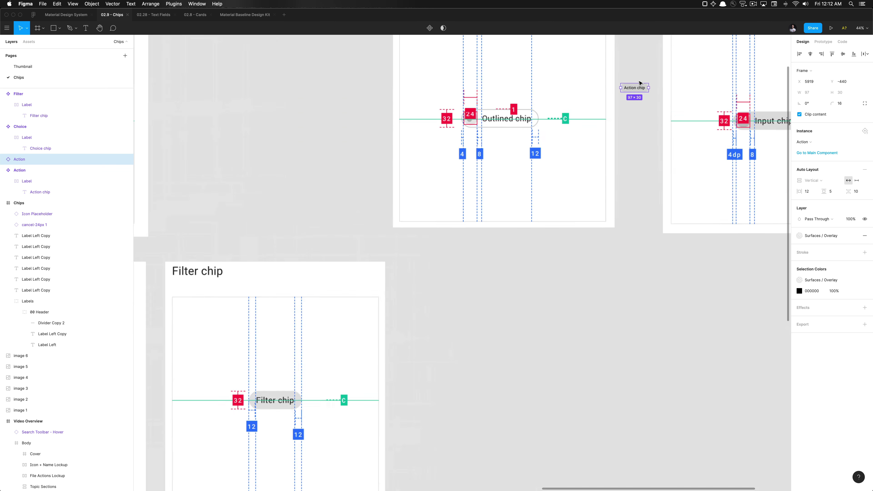
scroll(640, 83, up, 2)
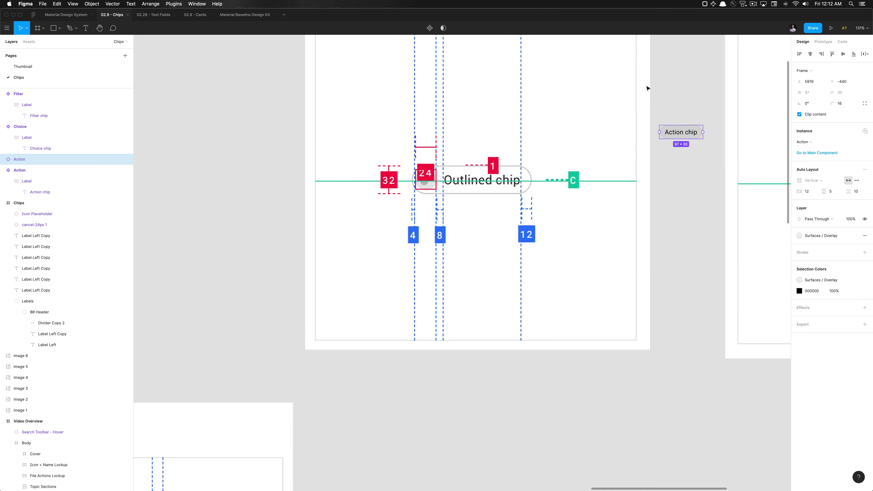
drag(679, 139, 254, 162)
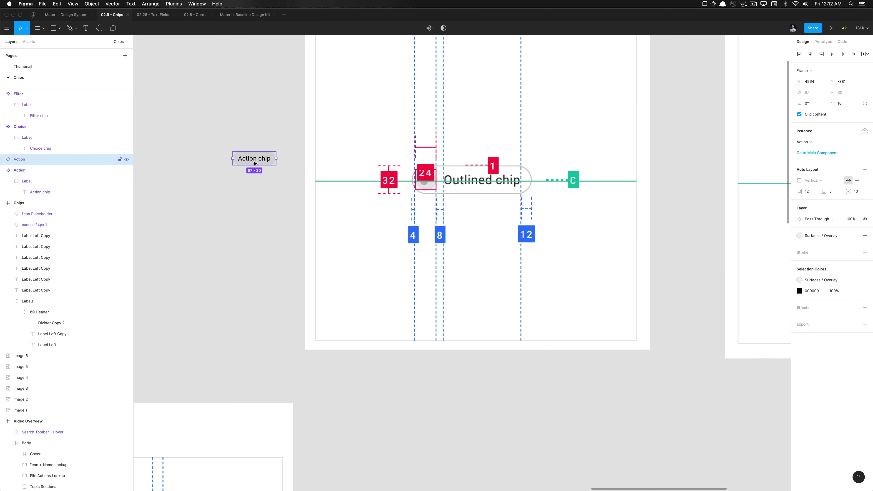
scroll(255, 164, up, 5)
scroll(292, 179, left, 1)
key(alt+super+b)
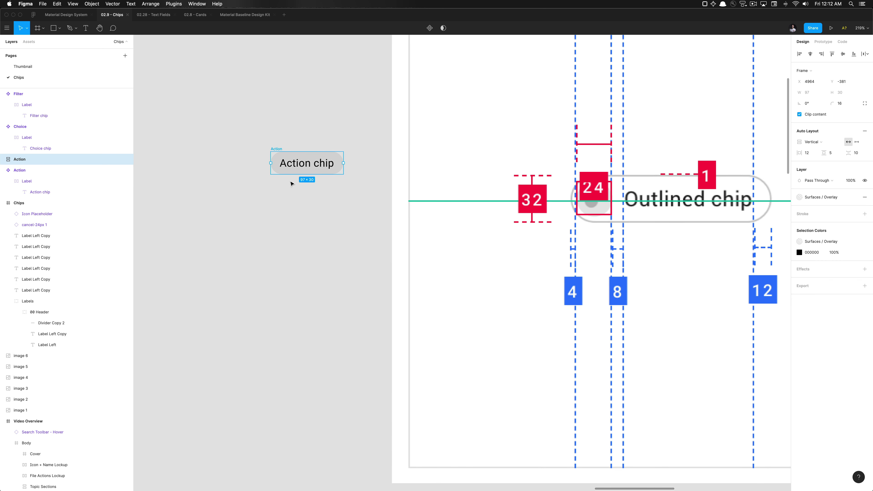
Rename the detached Action frame beside the Outlined action chip image to "Action Outlined"
scroll(290, 184, down, 6)
scroll(291, 184, up, 1)
key(super+r)
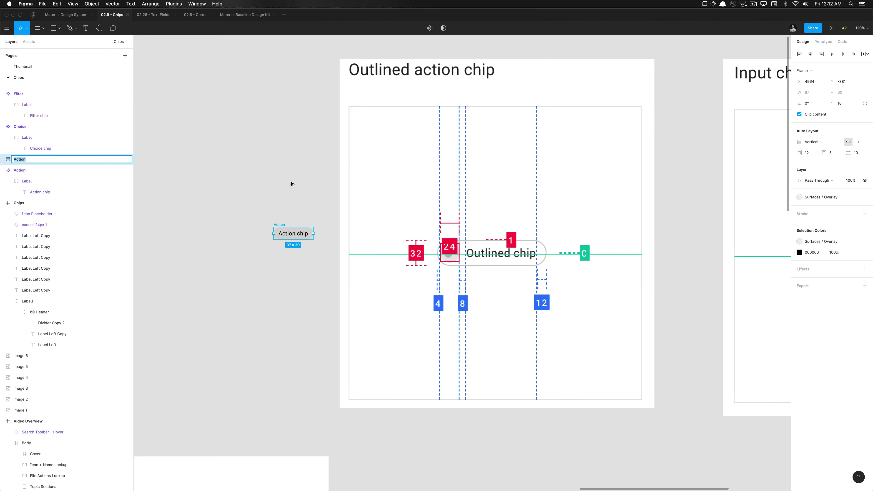
text(O)
text(ction)
text( Oultined)
key(Return)
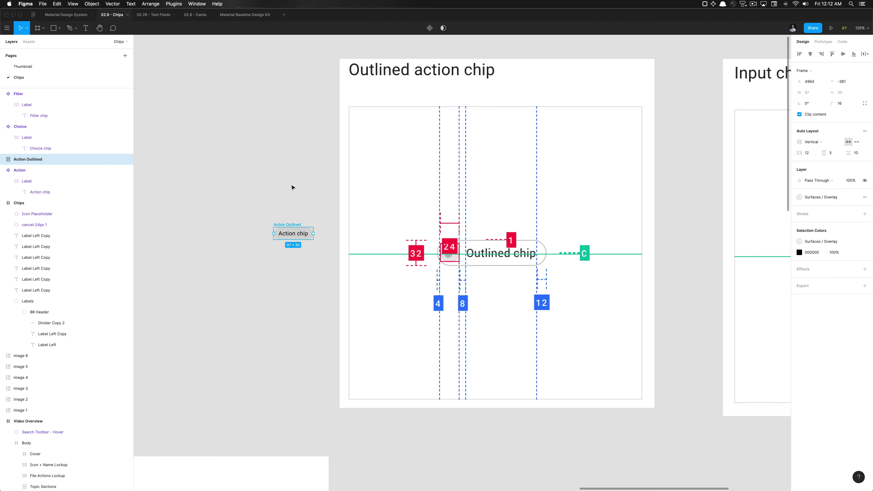
Remove auto layout from the Action Outlined frame and its Label frame, and ungroup Label so the text sits directly in the chip
key(Return)
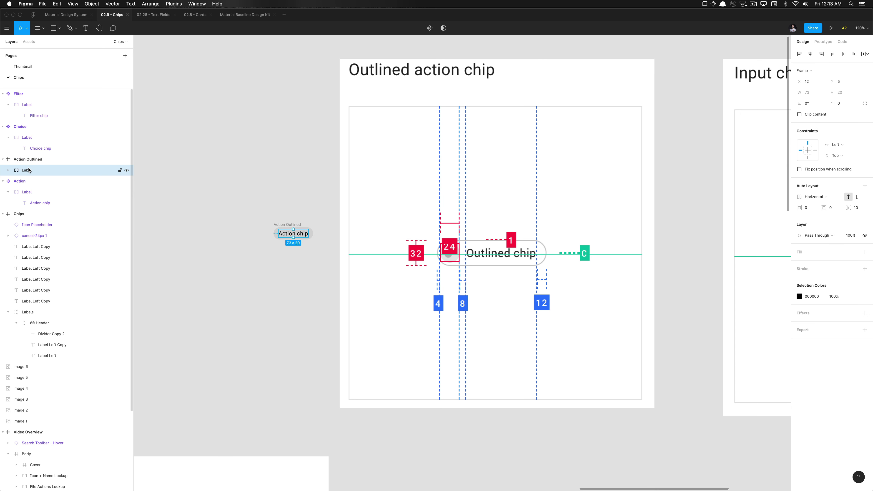
key(alt+shift+a)
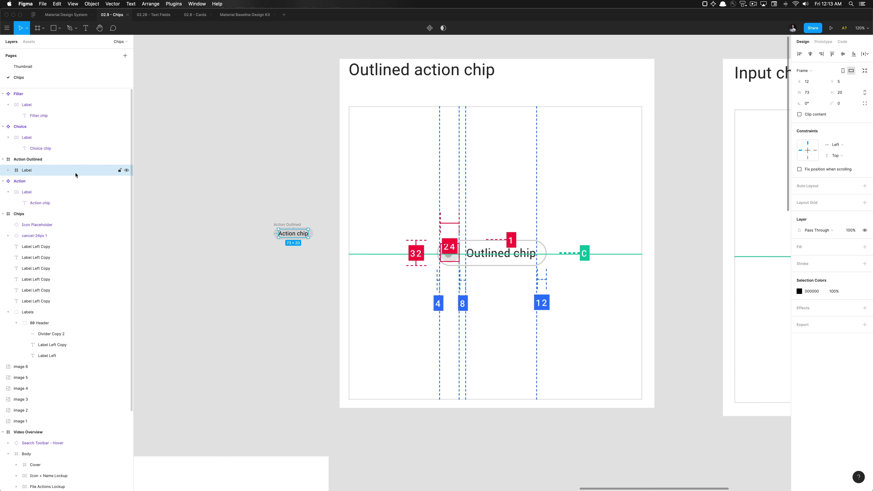
key(super+shift+g)
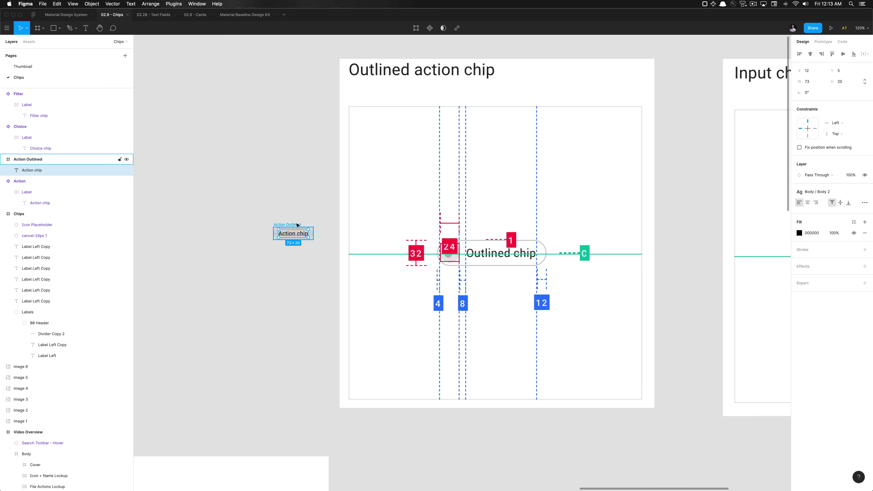
key(Escape)
click(298, 236)
scroll(298, 225, up, 3)
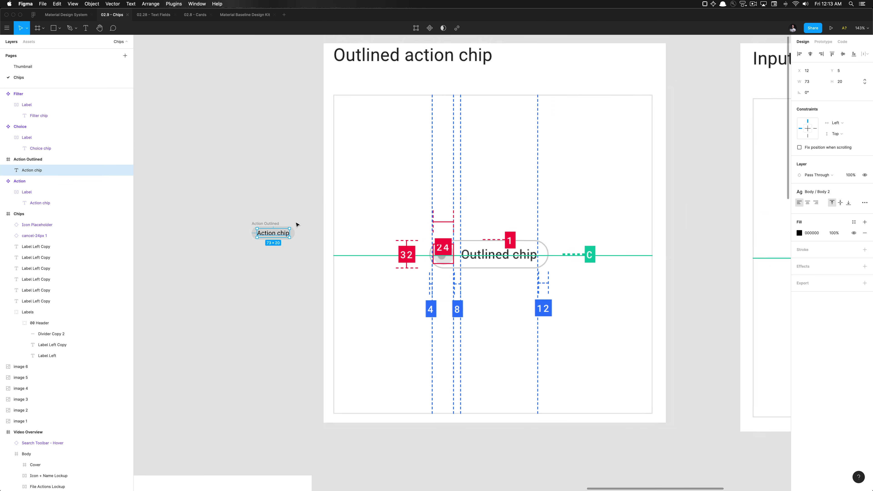
scroll(297, 224, up, 5)
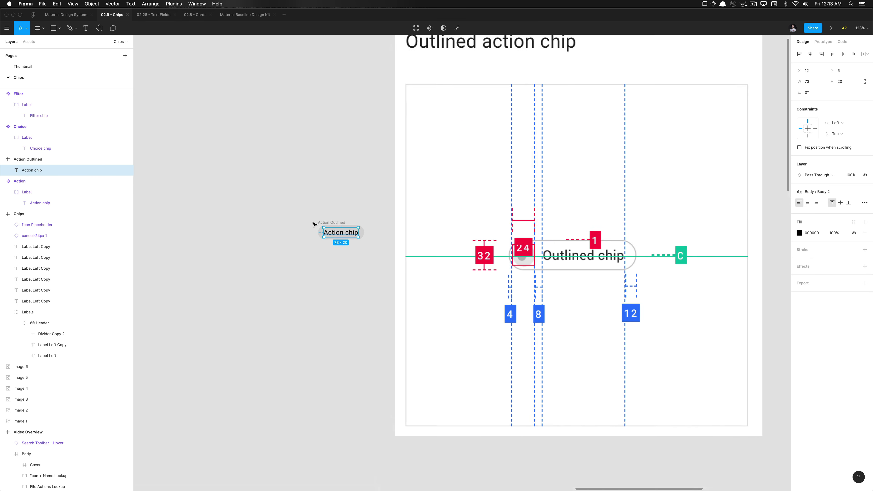
scroll(313, 224, up, 2)
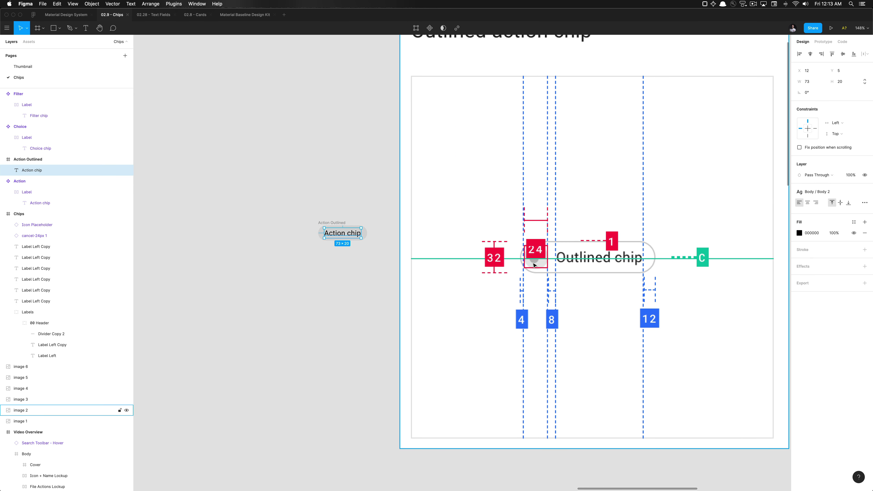
click(354, 250)
click(334, 234)
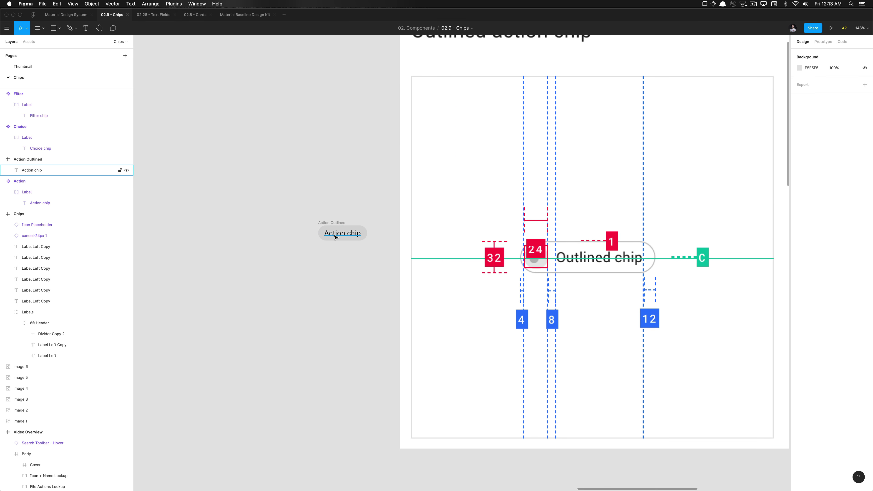
double_click(334, 234)
key(Escape)
click(299, 239)
Copy the Icon Placeholder instance from the Chips frame
scroll(299, 239, down, 10)
scroll(299, 239, up, 8)
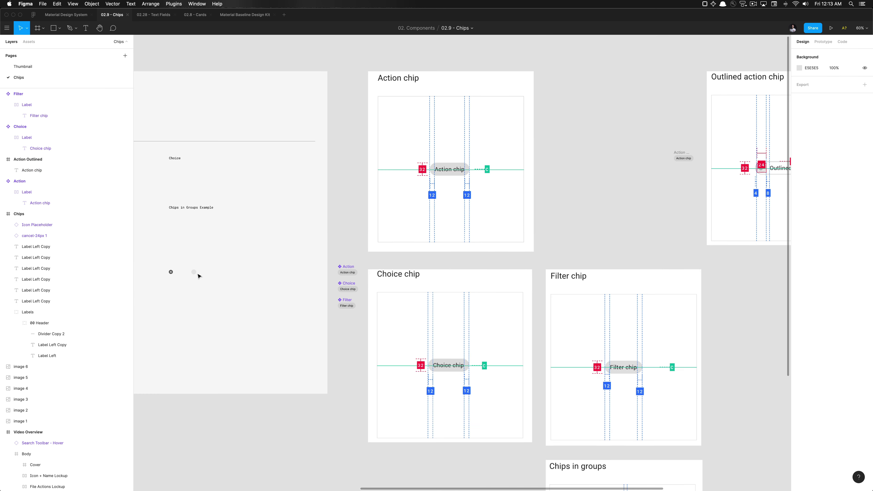
click(191, 271)
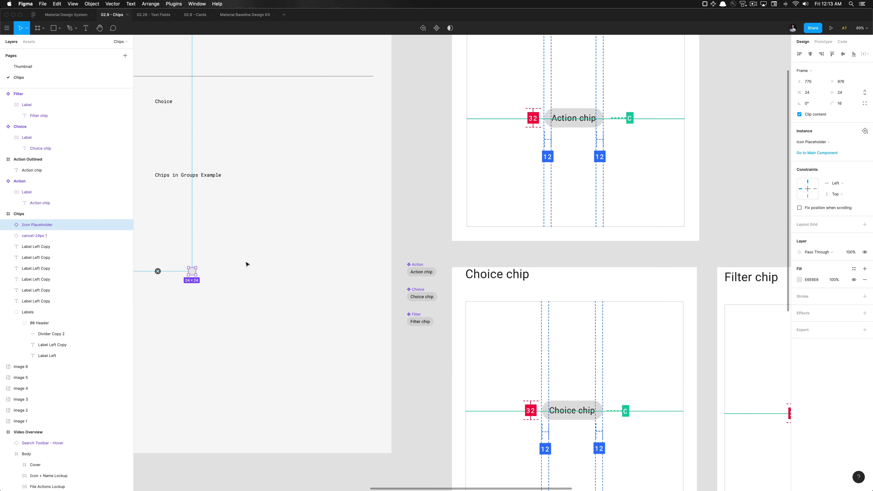
Extend the Action Outlined frame leftward to a width of 150 without moving the label text
scroll(246, 264, down, 5)
scroll(221, 375, up, 6)
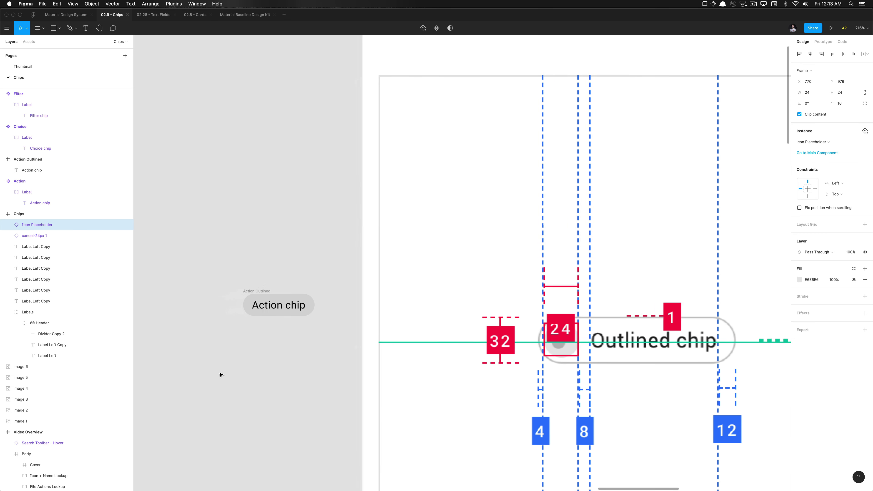
scroll(294, 291, left, 2)
click(293, 291)
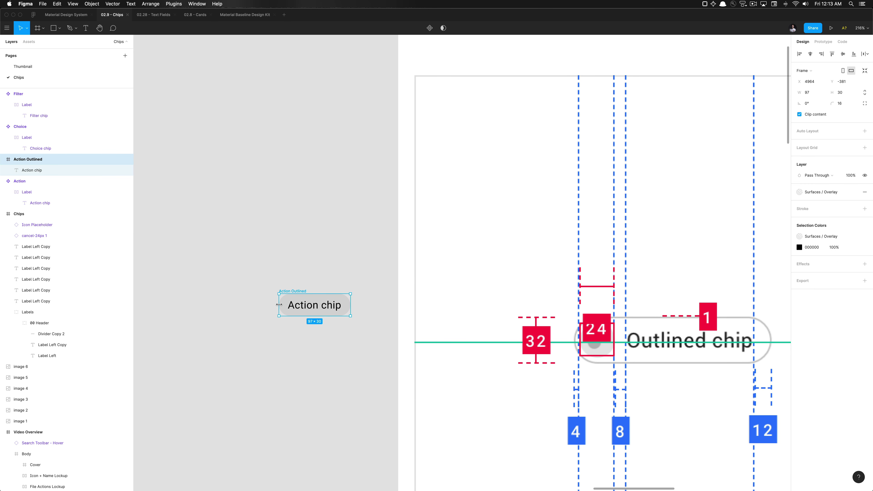
drag(278, 305, 240, 307)
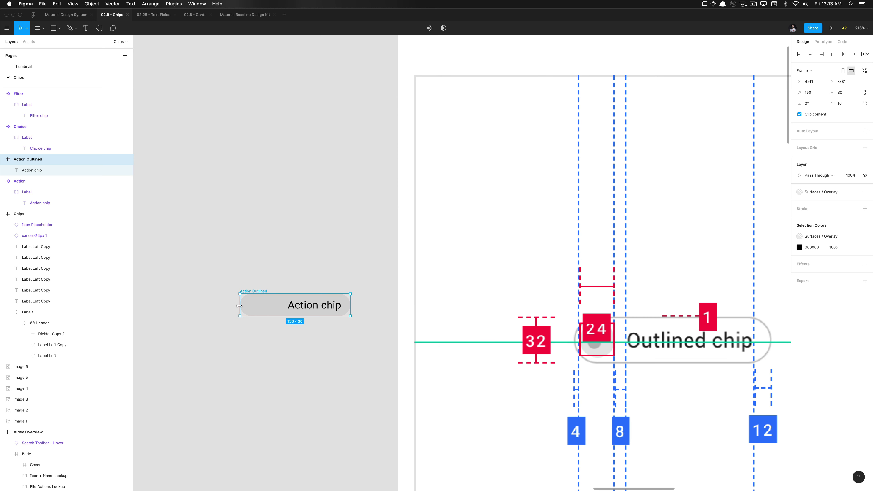
Paste the Icon Placeholder into the Action Outlined frame and position it 4 px from the frame's left edge
click(256, 291)
key(super+v)
scroll(323, 262, down, 2)
scroll(323, 262, left, 1)
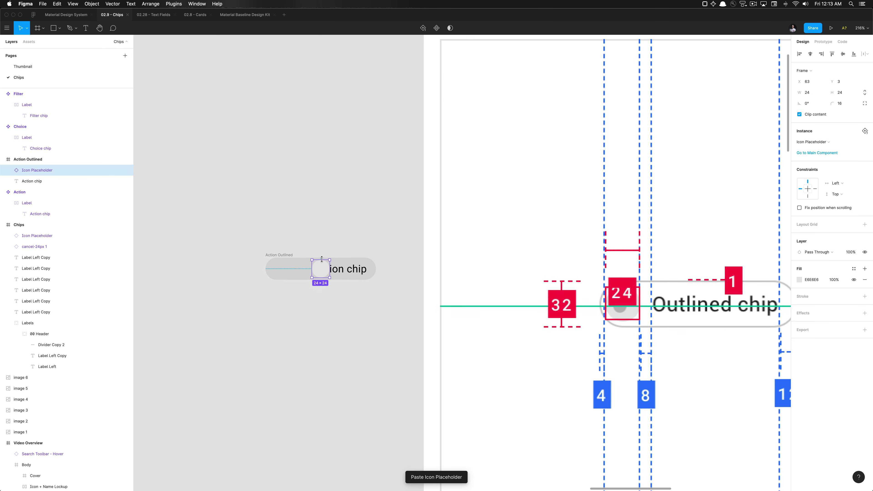
key(alt+a)
key(Right)
key(Right)
key(Right)
key(Right)
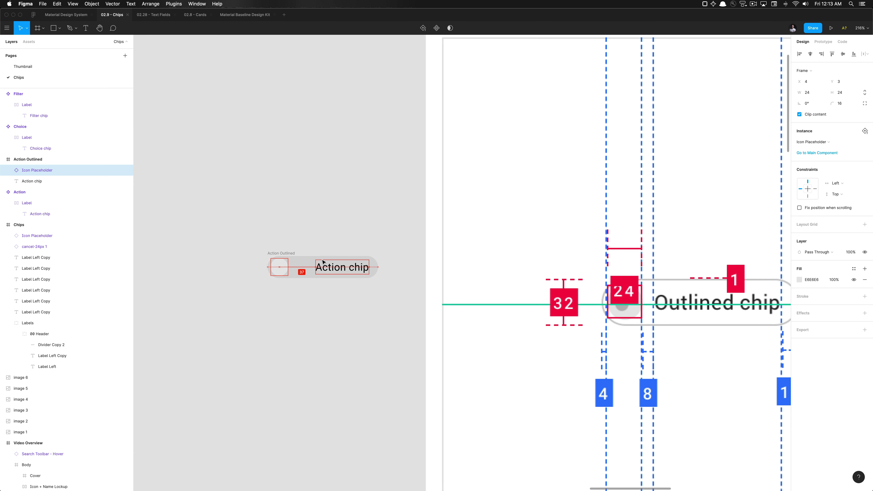
Set the constraints of the "Action chip" text in Action Outlined to Right and Center
scroll(298, 266, up, 5)
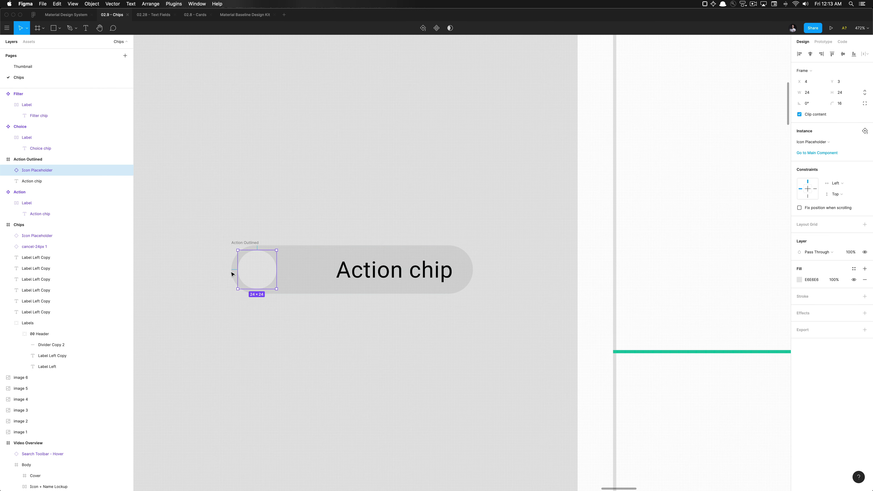
scroll(282, 270, down, 3)
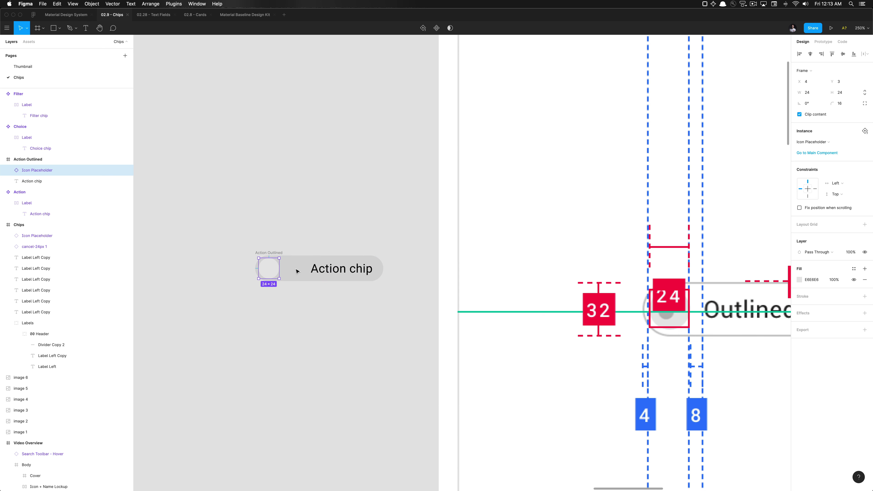
scroll(297, 271, down, 2)
click(297, 268)
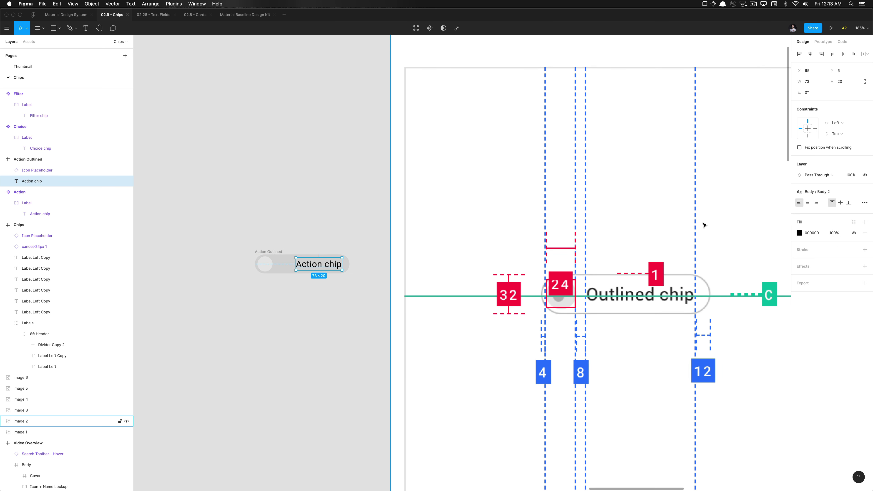
click(815, 128)
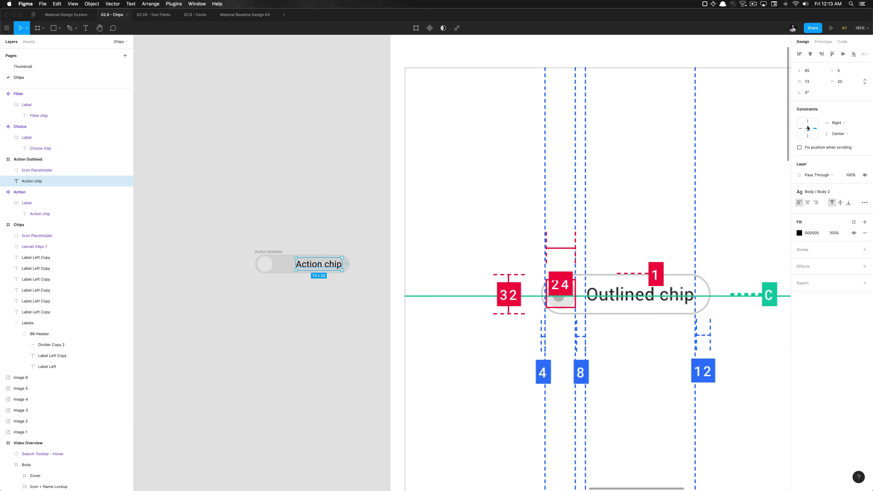
Narrow the Action Outlined frame from its right edge to a width of 121, leaving 8 px between icon and text
click(320, 254)
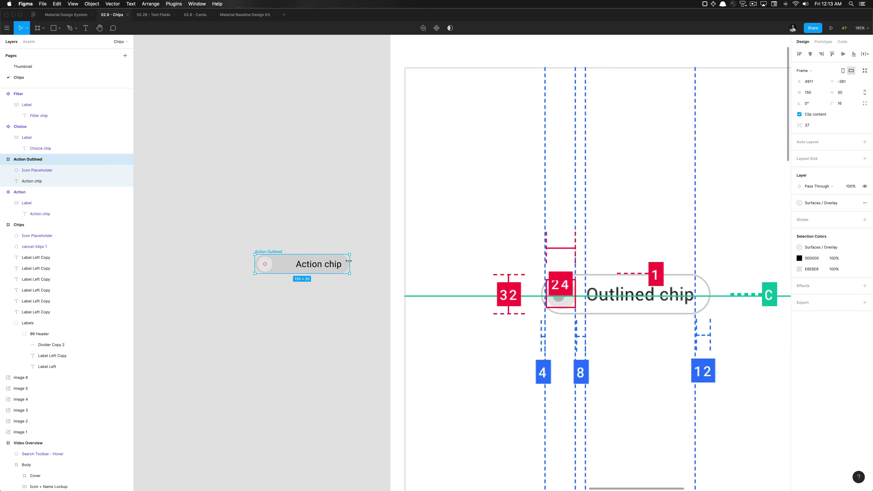
mouse_move(349, 261)
mouse_down()
mouse_move(320, 260)
mouse_move(333, 261)
mouse_up()
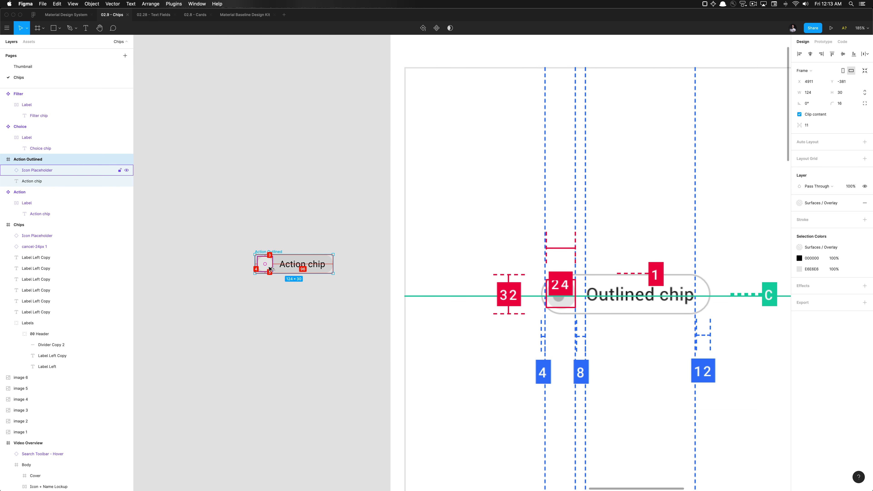
scroll(270, 268, up, 5)
key(Return)
scroll(269, 267, up, 8)
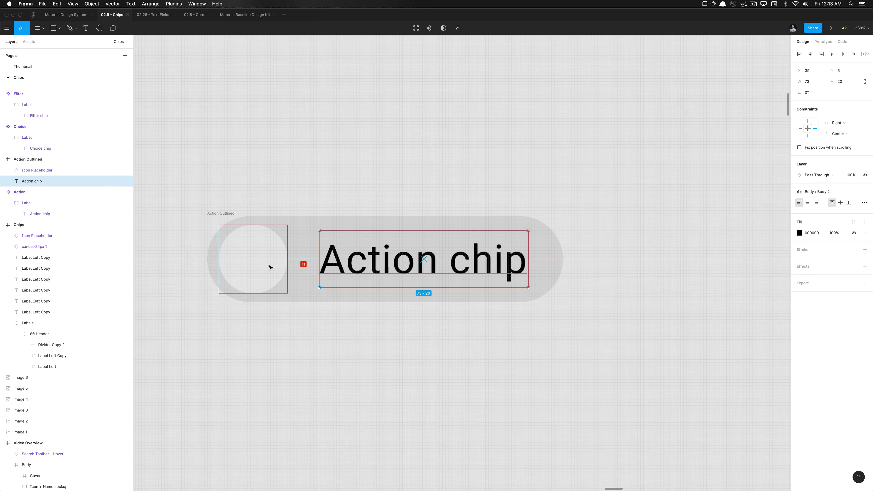
click(226, 214)
click(564, 256)
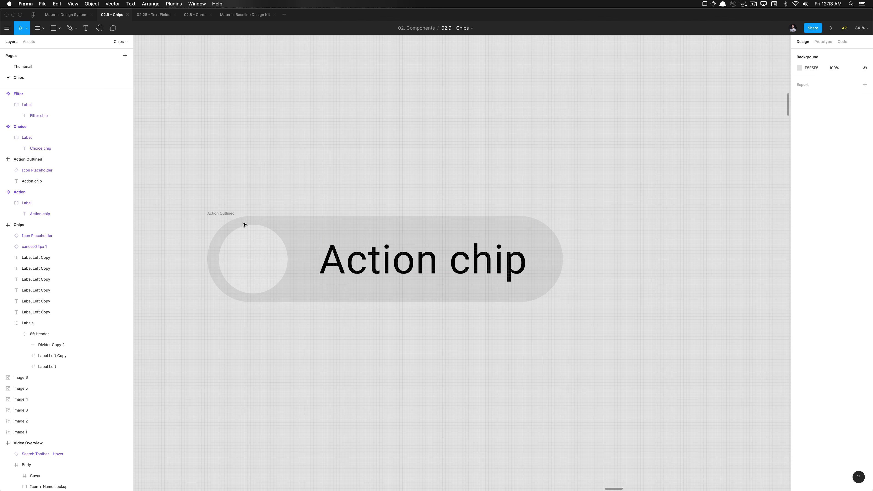
click(233, 214)
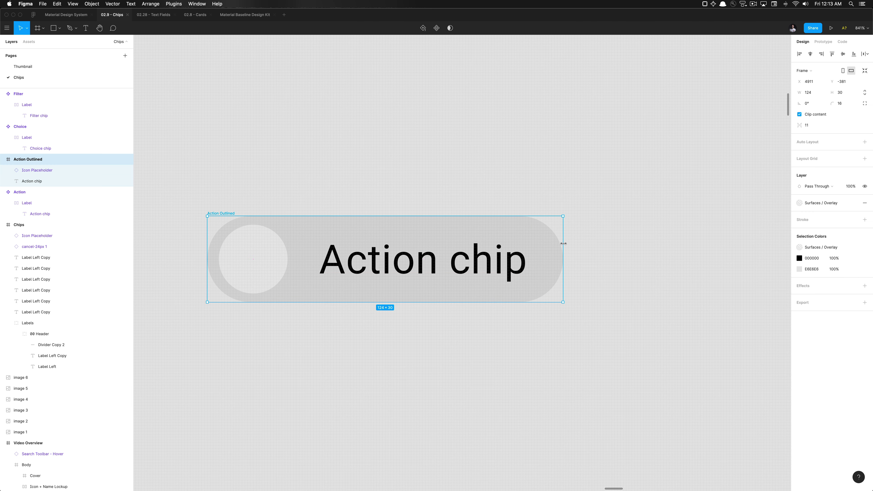
drag(564, 243, 555, 243)
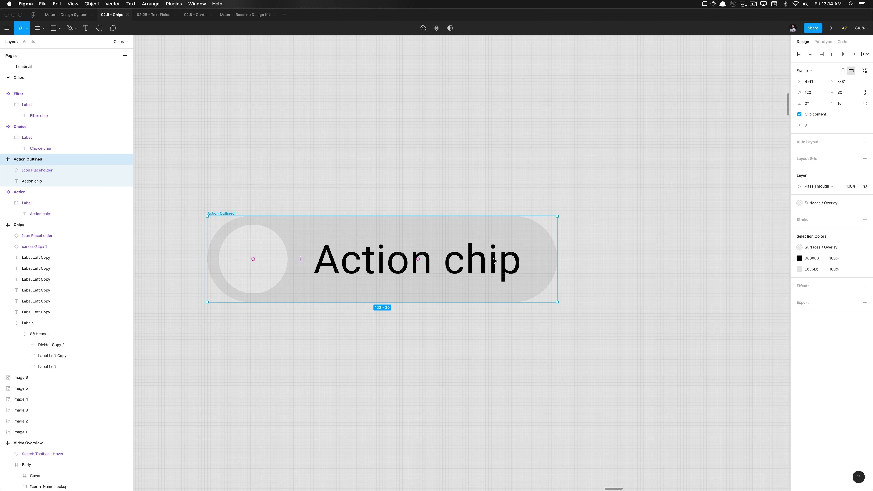
click(346, 272)
click(230, 214)
drag(556, 261, 554, 261)
scroll(552, 261, down, 3)
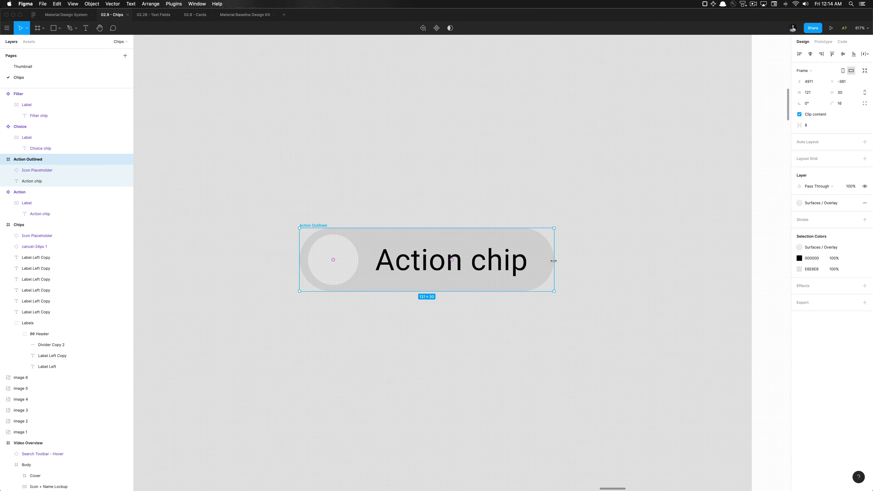
Check the spacing around the text and icon in Action Outlined against the Outlined action chip spec image
click(481, 269)
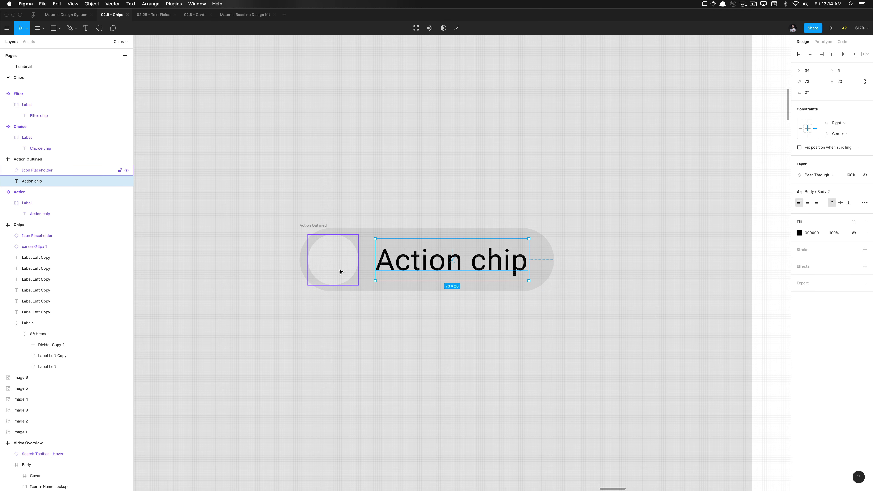
scroll(341, 272, down, 5)
click(358, 294)
scroll(357, 294, down, 2)
scroll(357, 294, right, 3)
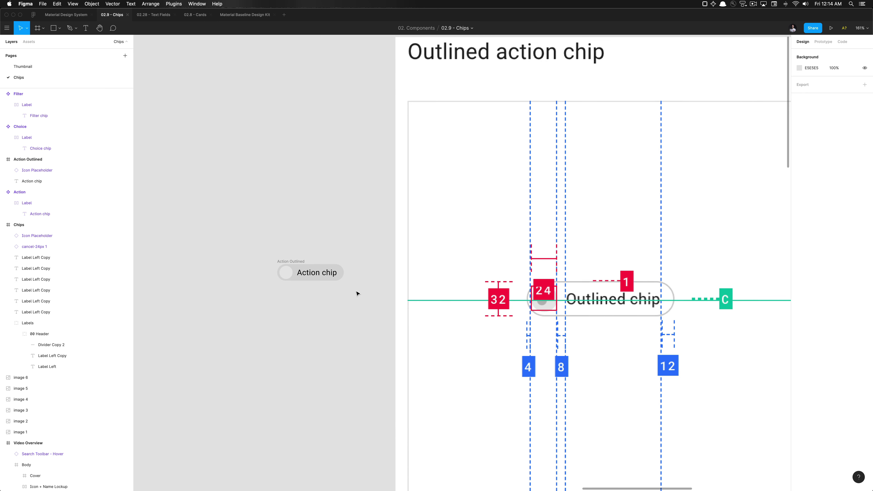
click(321, 273)
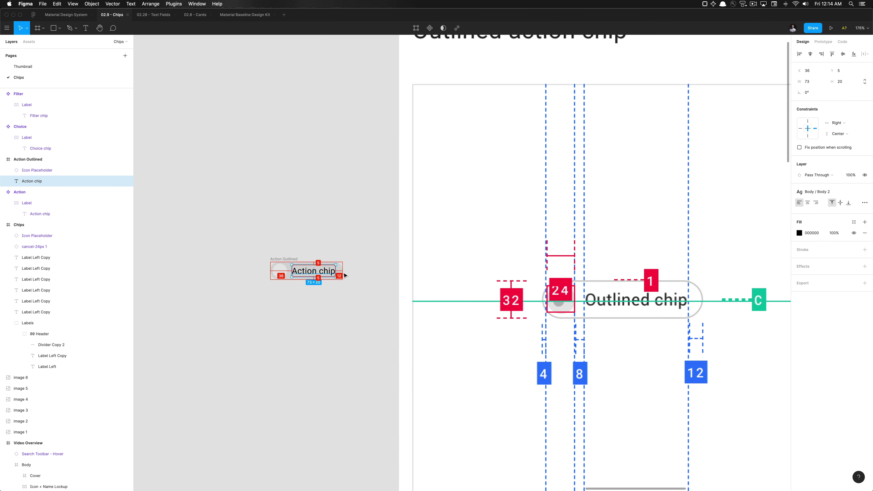
scroll(347, 275, up, 3)
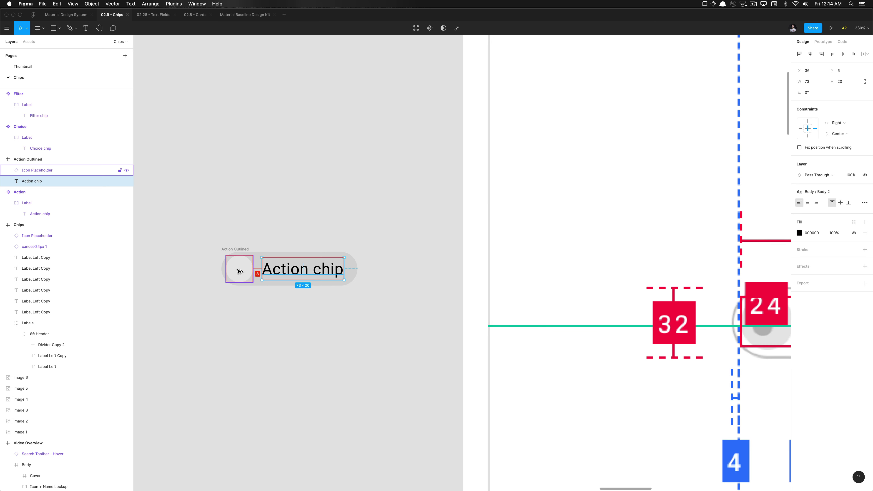
click(261, 319)
scroll(262, 319, down, 5)
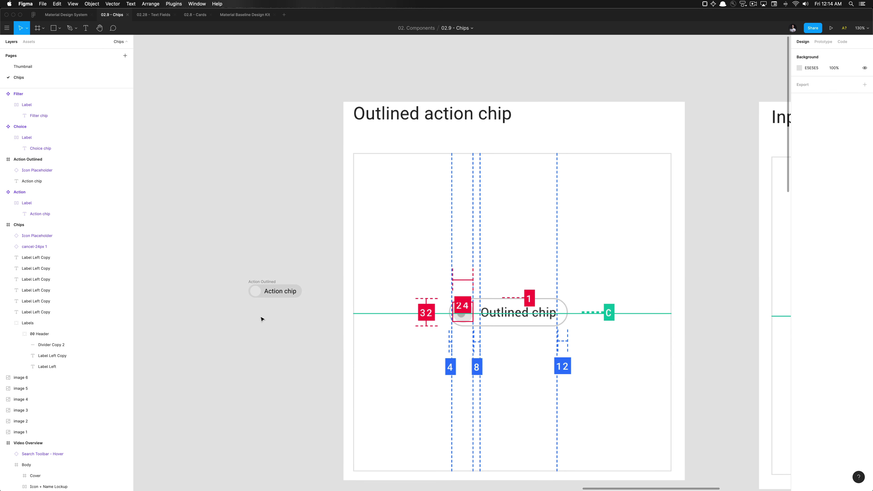
Add a 1 px inside stroke to the Action Outlined frame
scroll(262, 315, up, 2)
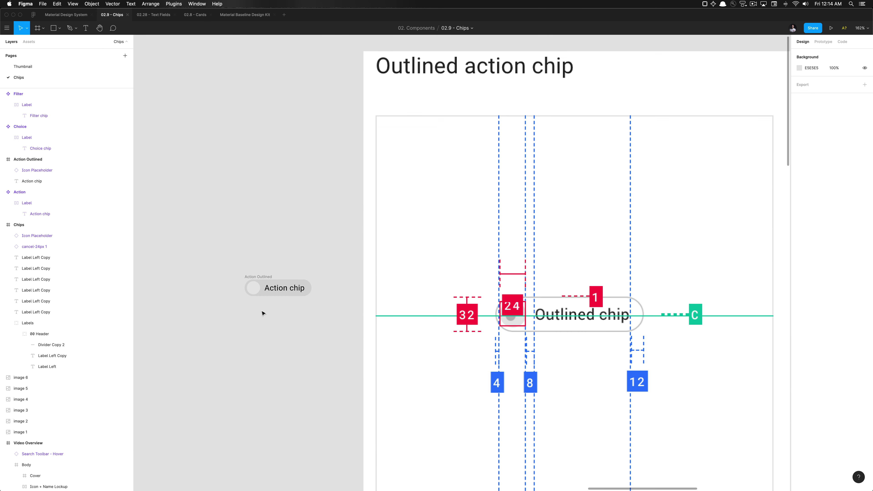
scroll(263, 313, up, 2)
scroll(262, 313, down, 4)
scroll(262, 313, up, 1)
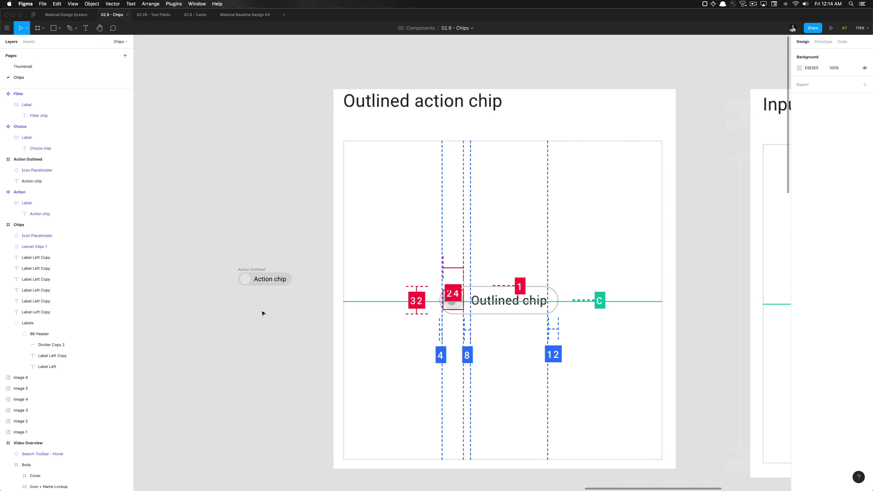
scroll(262, 313, up, 5)
click(228, 248)
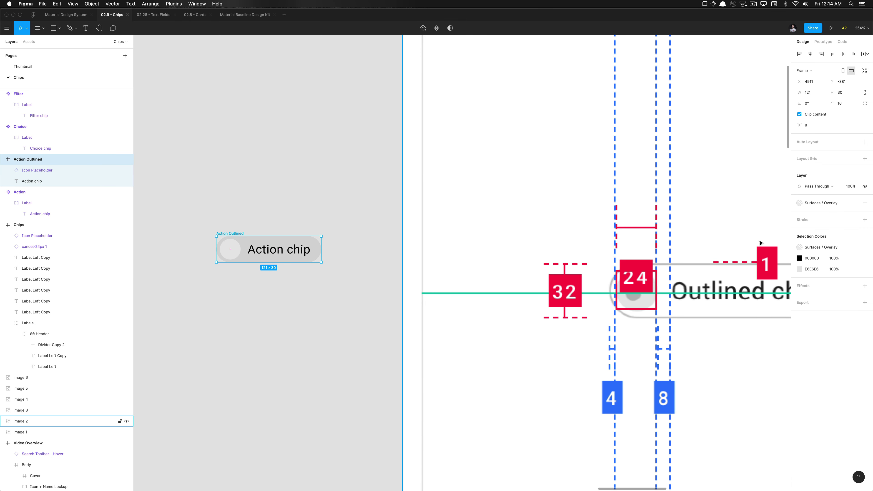
click(865, 220)
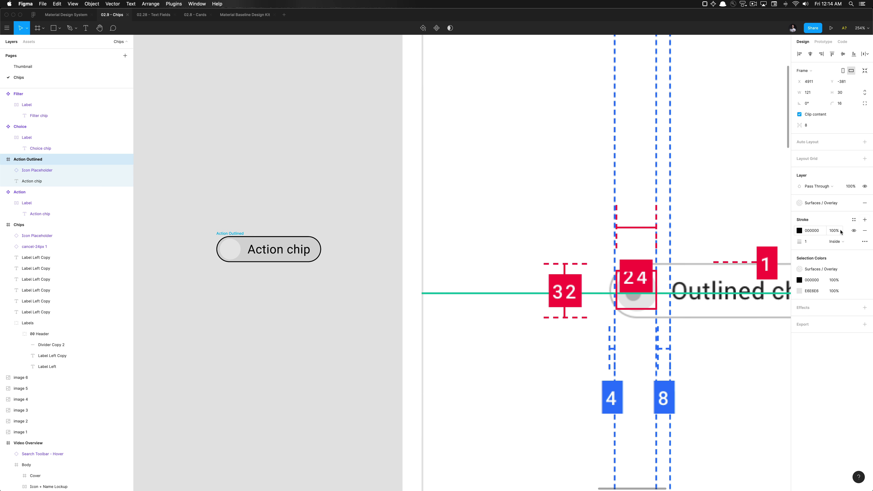
click(848, 240)
click(848, 239)
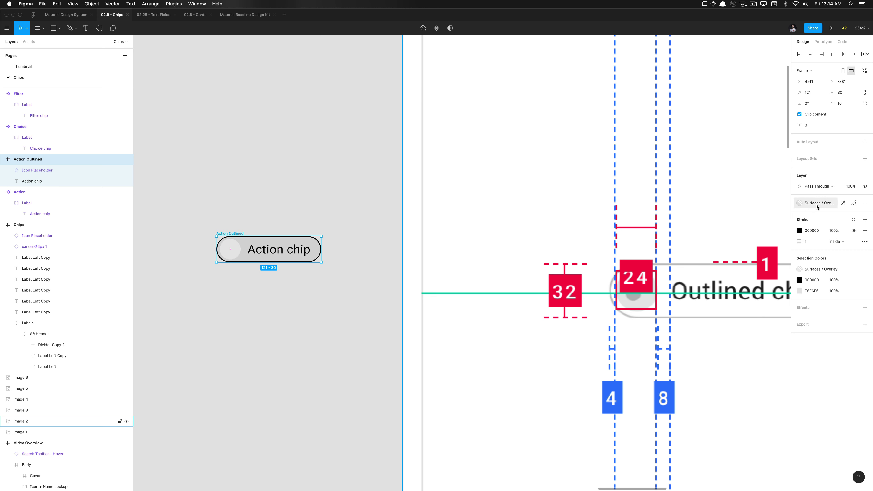
Remove the fill from Action Outlined and apply the Surfaces / Overlay color style to its stroke
click(865, 203)
click(853, 219)
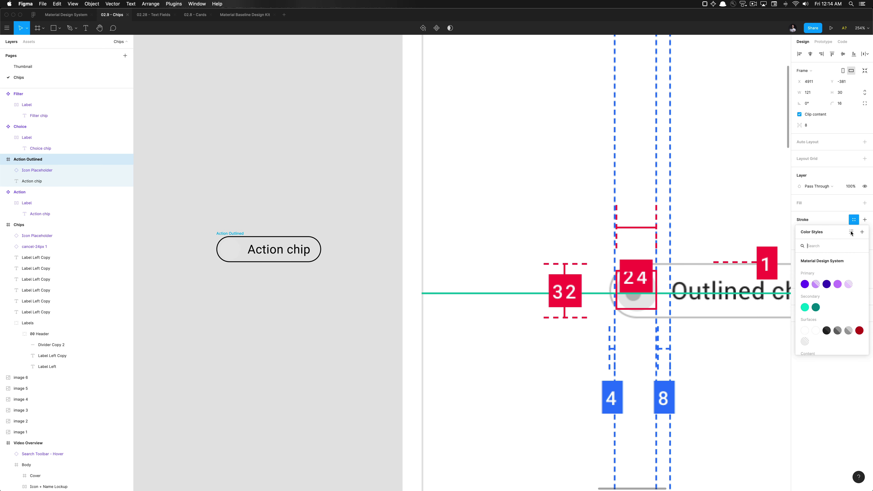
scroll(832, 308, down, 2)
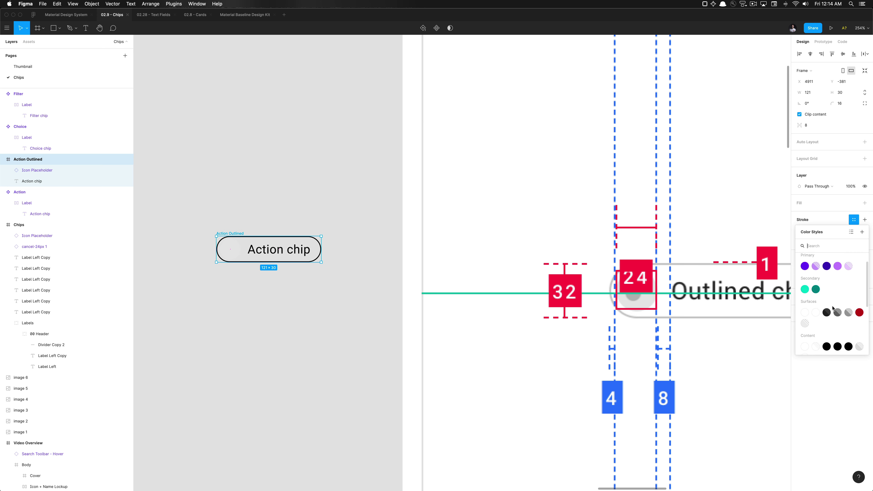
click(805, 323)
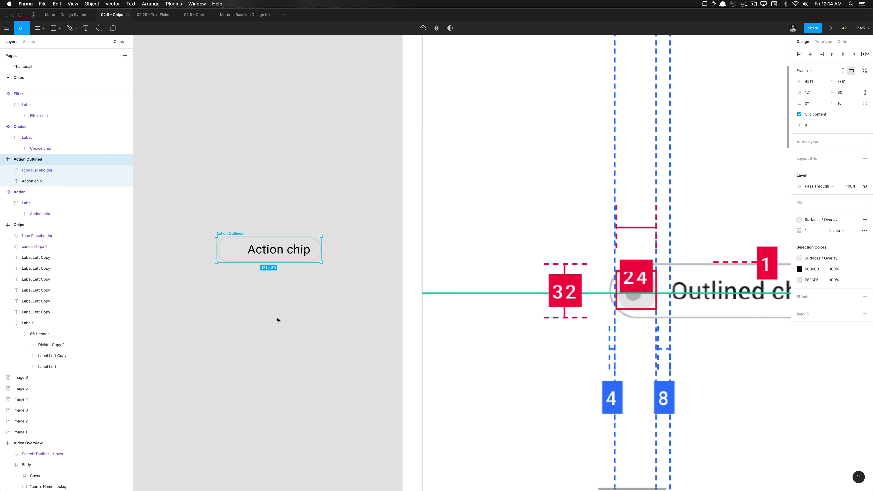
Darken the fill of the Icon Placeholder in Action Outlined to D1D1D1
click(236, 254)
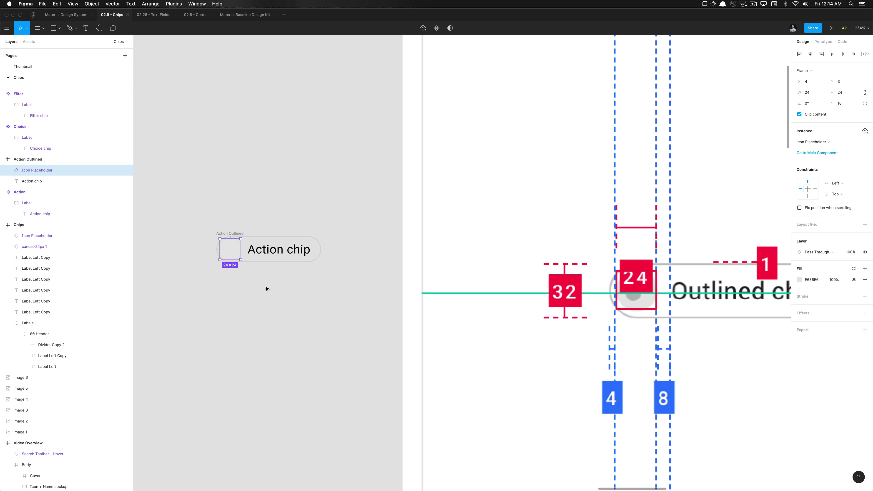
click(261, 284)
click(229, 249)
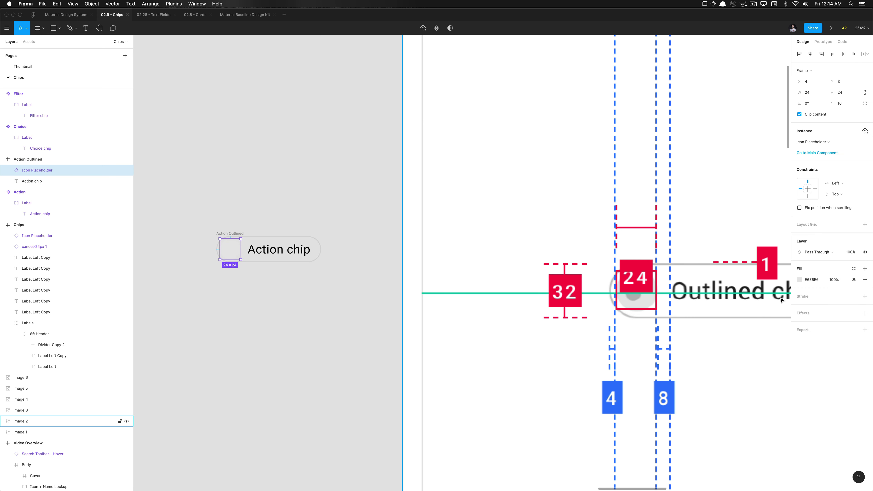
click(799, 280)
drag(735, 313, 701, 314)
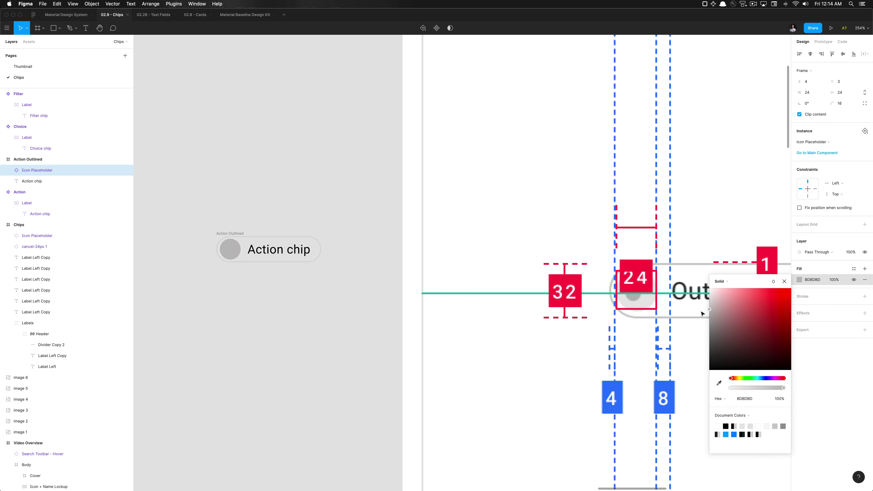
click(296, 328)
Compare the stroke and icon color of Action Outlined with the Outlined action chip spec image
scroll(296, 329, down, 5)
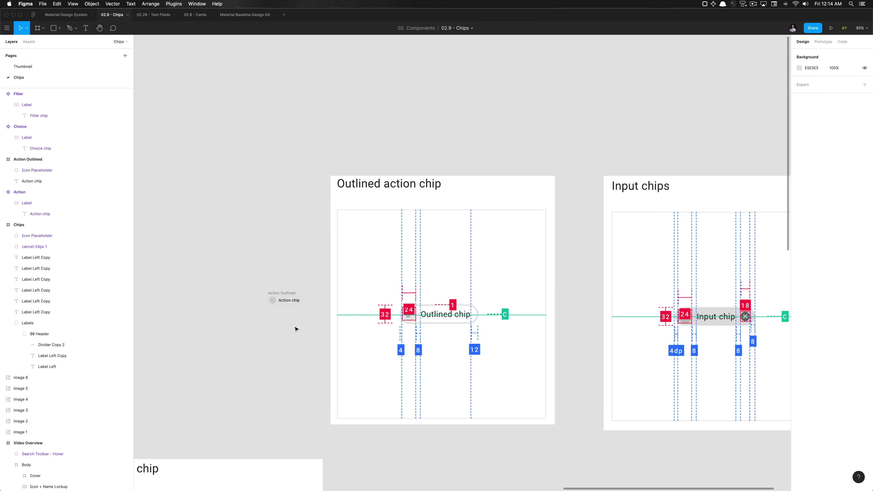
scroll(297, 327, up, 3)
scroll(296, 328, down, 3)
scroll(296, 328, up, 4)
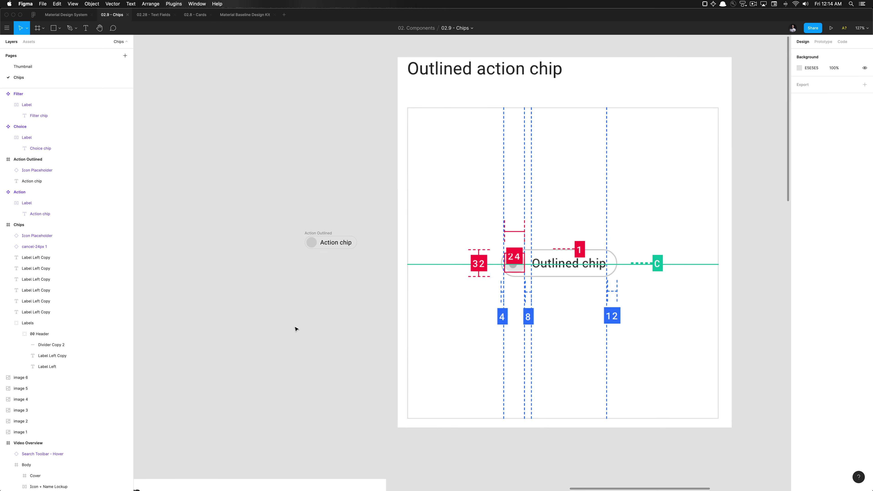
click(312, 243)
scroll(318, 241, up, 3)
scroll(317, 241, down, 3)
scroll(320, 237, up, 3)
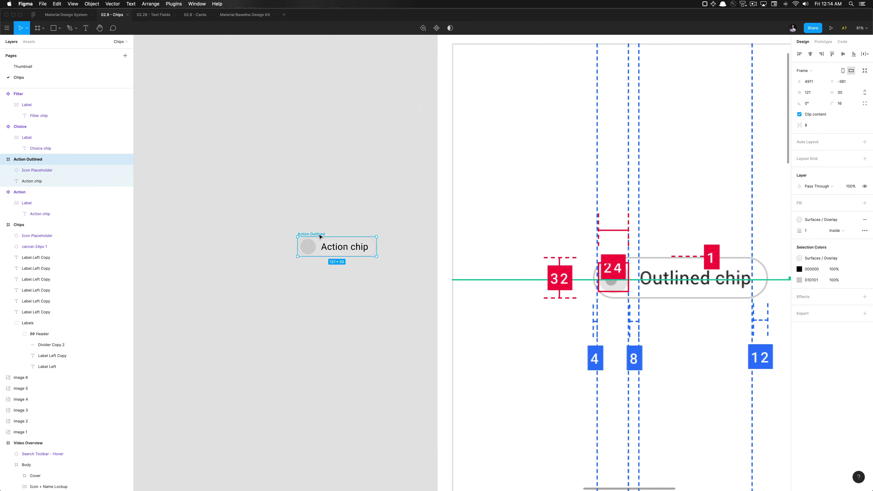
click(318, 292)
scroll(312, 277, up, 3)
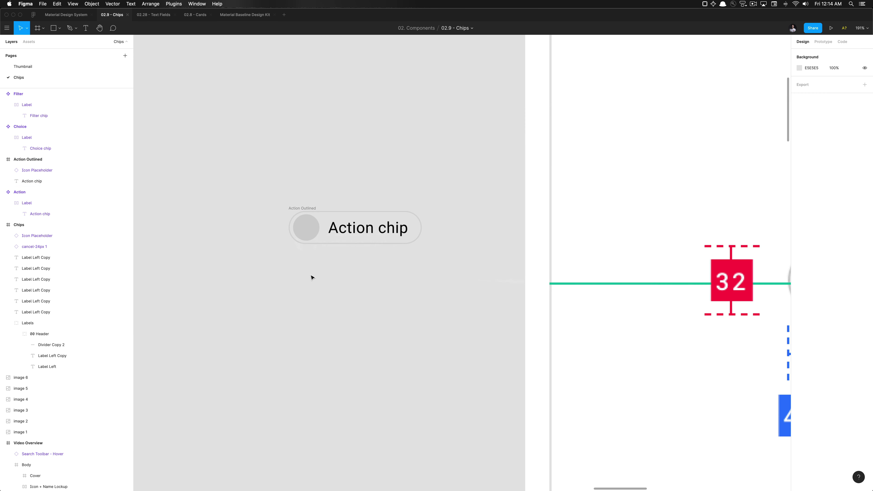
Wrap the Icon Placeholder in Action Outlined in an auto layout frame and rename that frame Icon
click(301, 246)
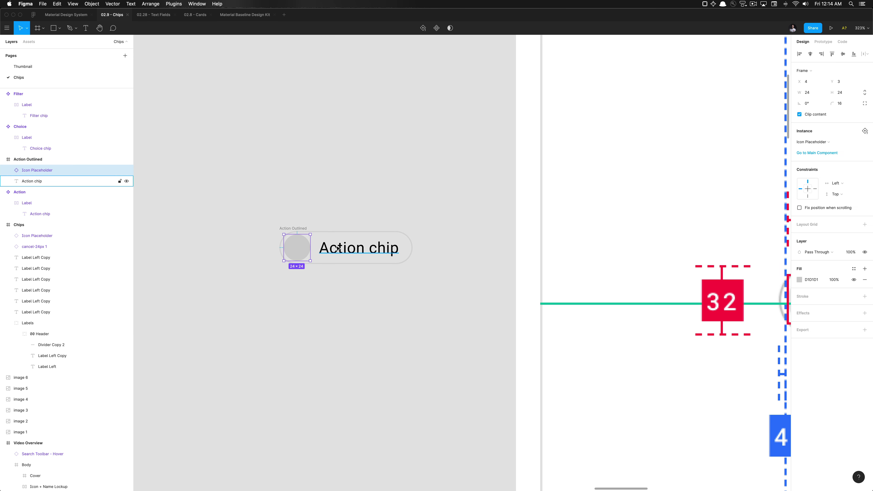
key(alt)
key(shift+a)
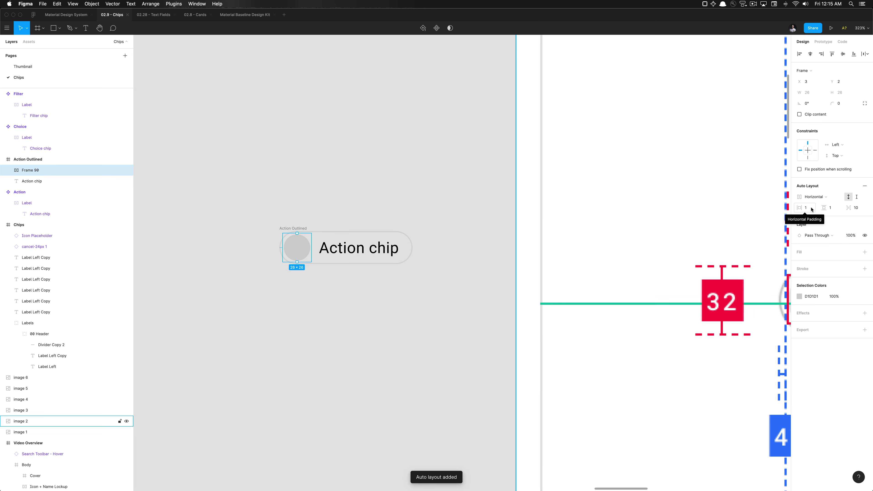
key(super+r)
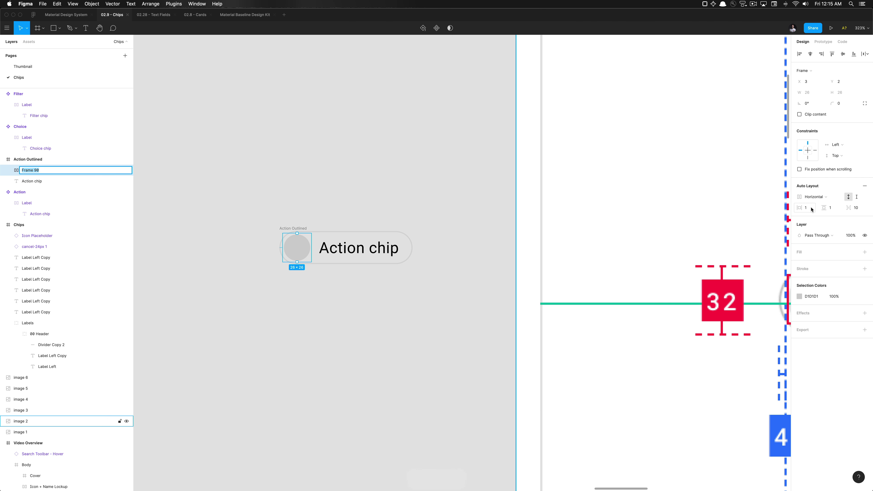
text(Icon)
key(Return)
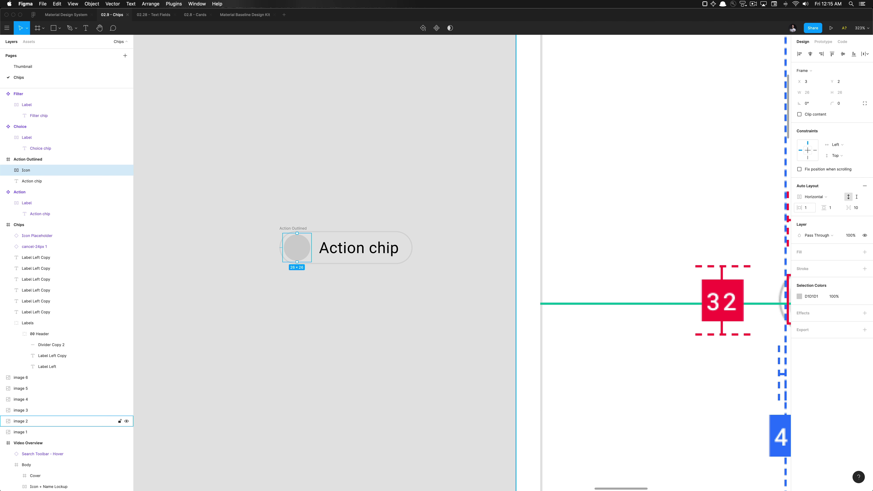
Set the horizontal and vertical padding of the Icon auto layout frame to 0
click(810, 208)
text(0)
key(Tab)
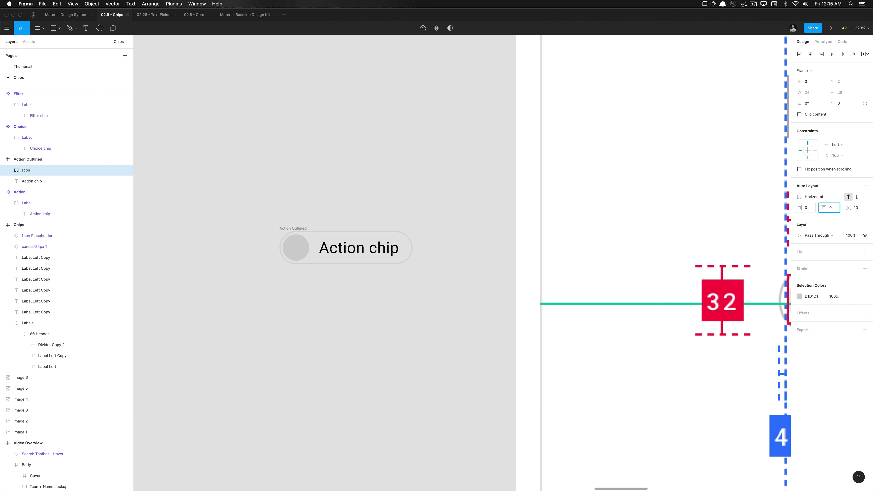
text(0)
key(Return)
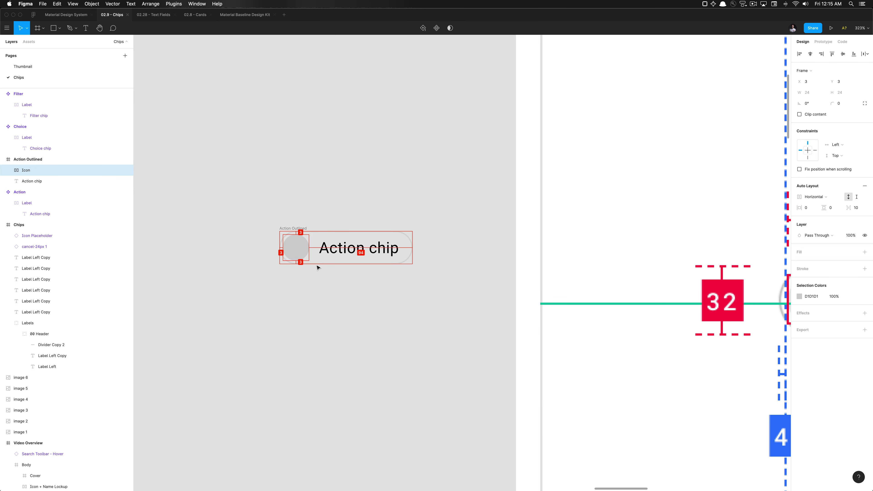
Shift the Icon frame to X 4 inside Action Outlined
scroll(318, 270, up, 5)
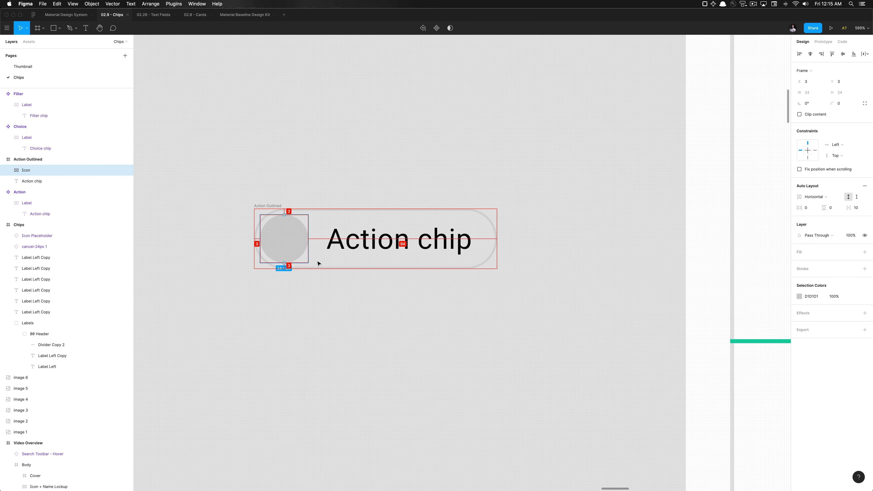
scroll(326, 258, down, 5)
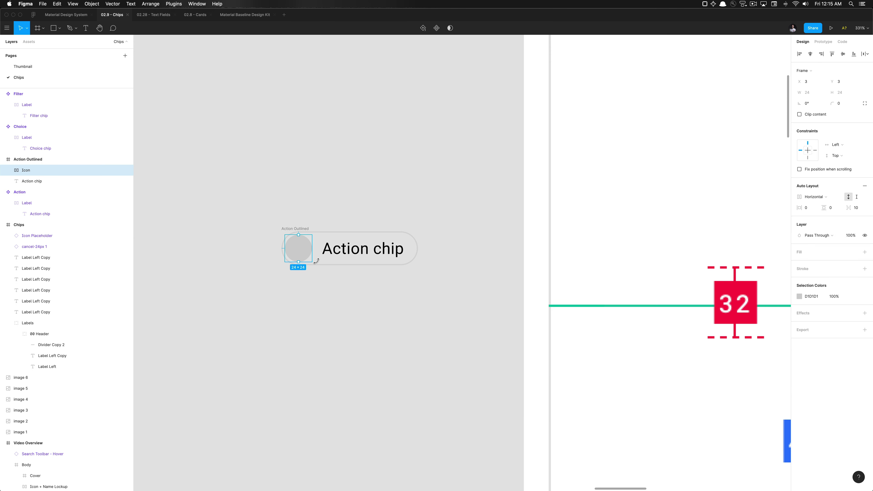
click(332, 254)
key(shift+Tab)
scroll(319, 257, up, 5)
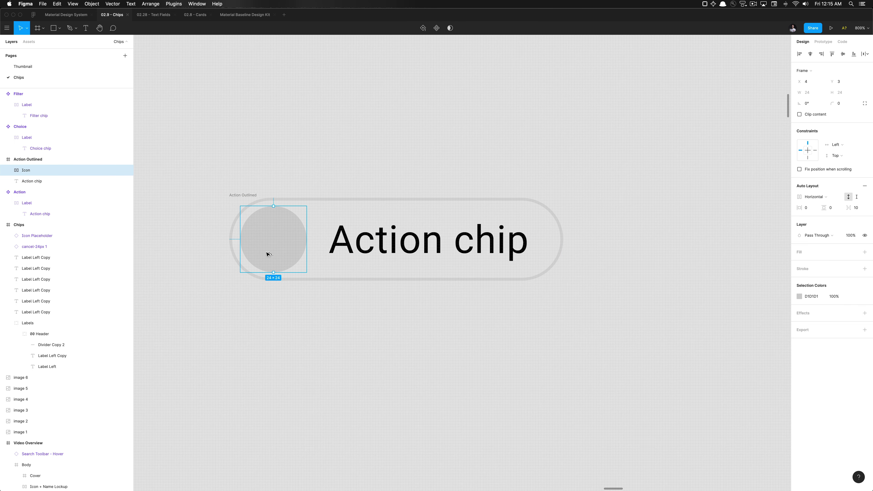
Wrap the "Action chip" text in Action Outlined in an auto layout frame with 0 horizontal and vertical padding
click(373, 238)
scroll(371, 237, down, 2)
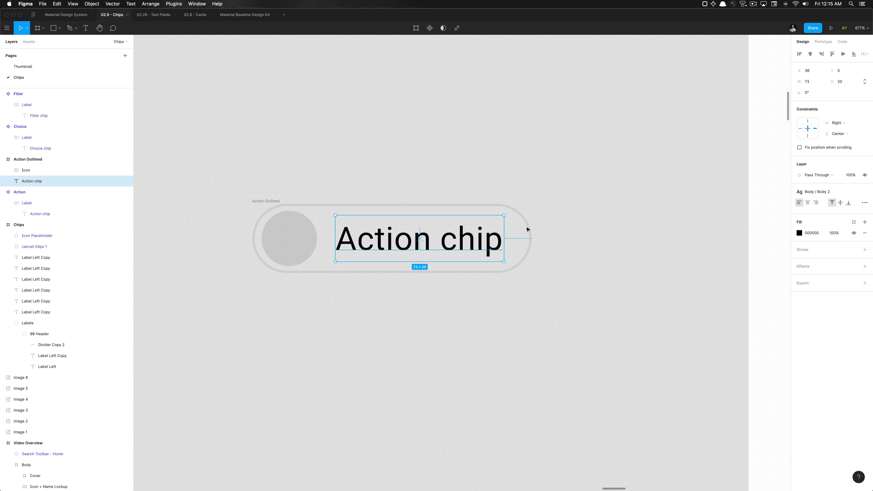
key(shift+a)
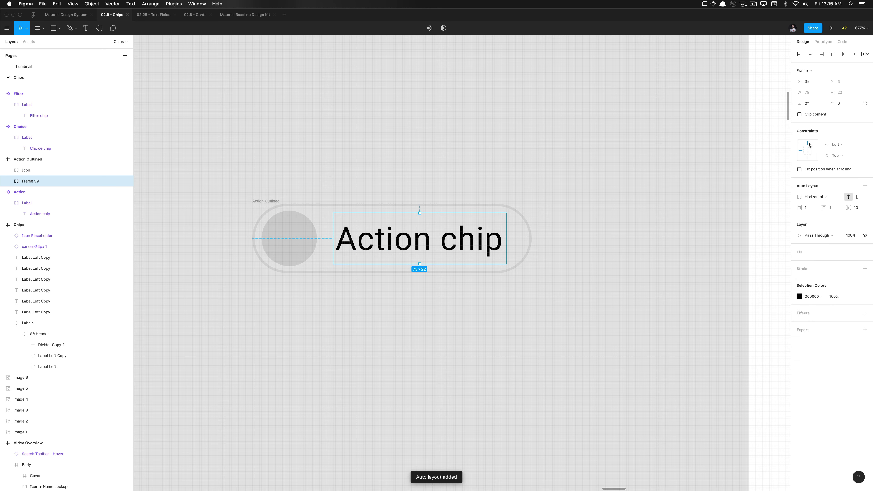
click(804, 208)
text(0)
key(Tab)
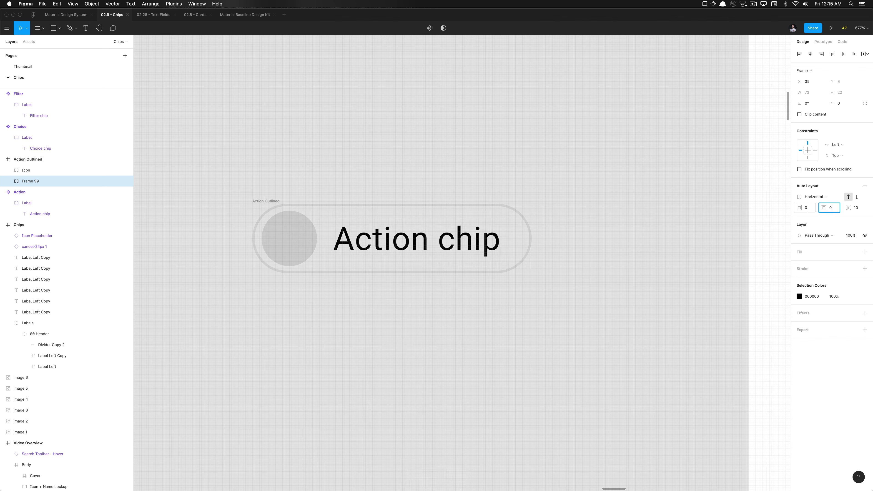
text(0)
key(Return)
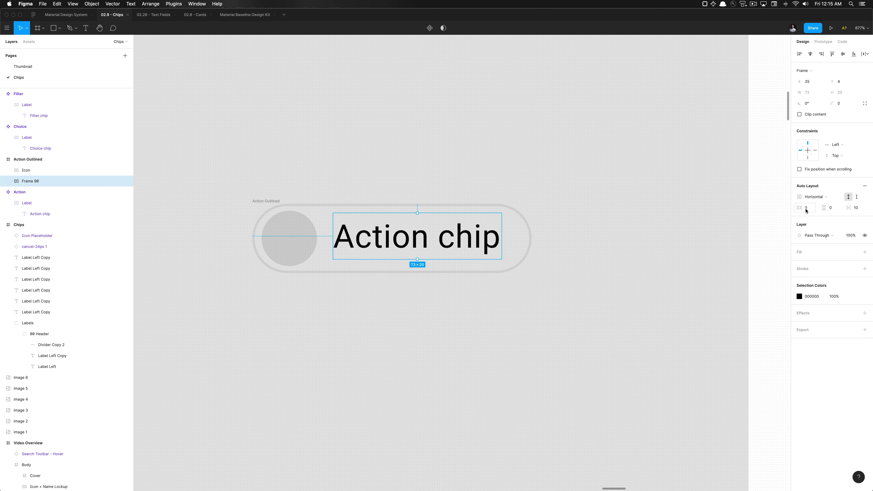
Nudge the text's auto layout frame to X 36, Y 5 and rename it Label
key(alt)
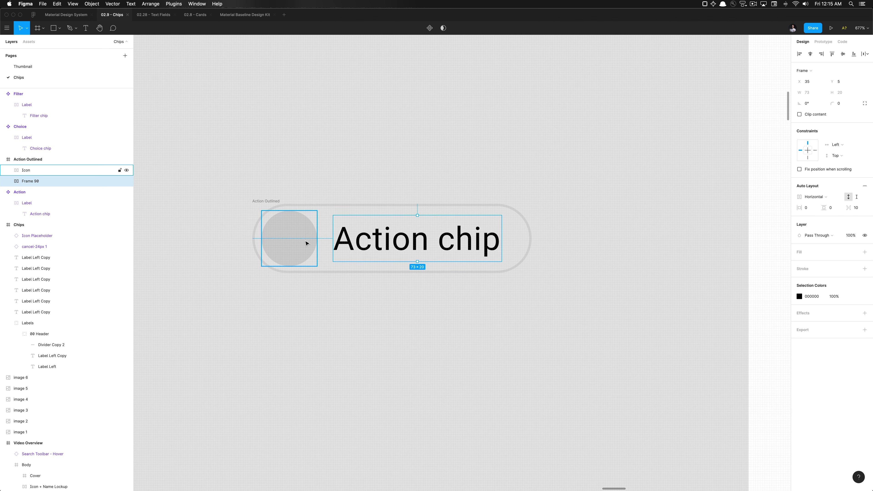
key(Right)
key(Down)
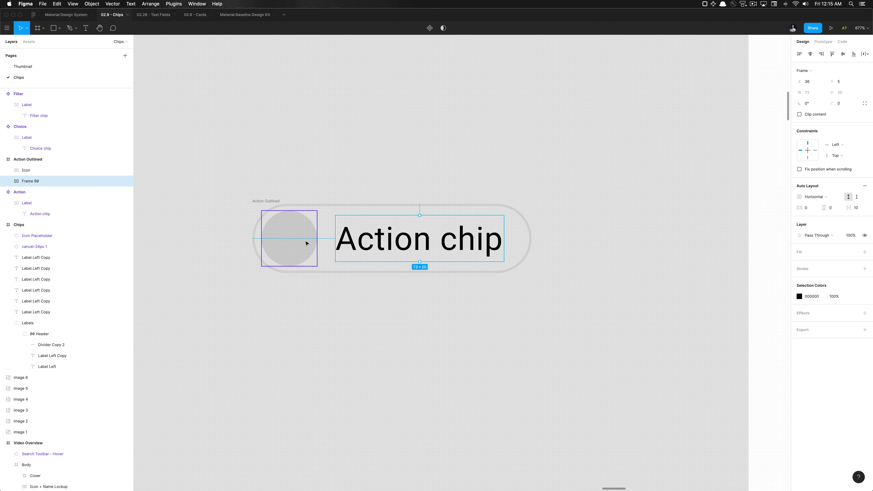
key(super+r)
text(Label)
key(Return)
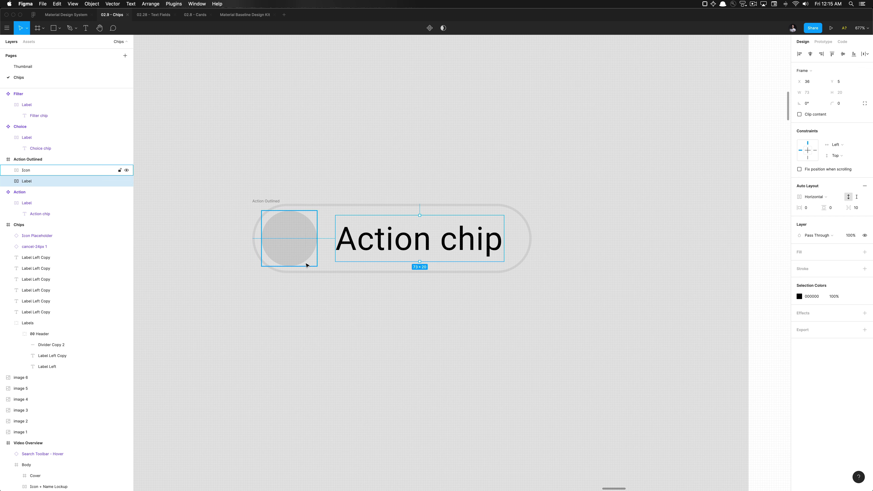
Wrap the Icon and Label frames together in a horizontal auto layout frame with 8 px spacing inside Action Outlined
shift+click(45, 170)
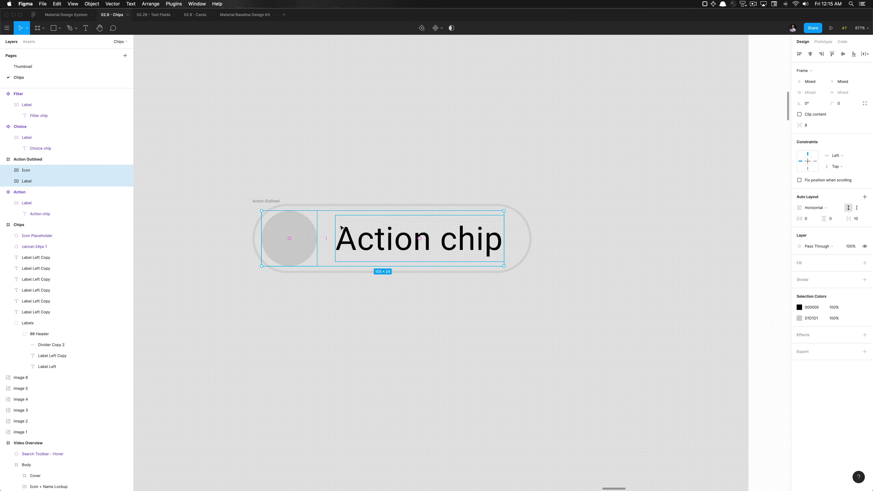
key(shift+a)
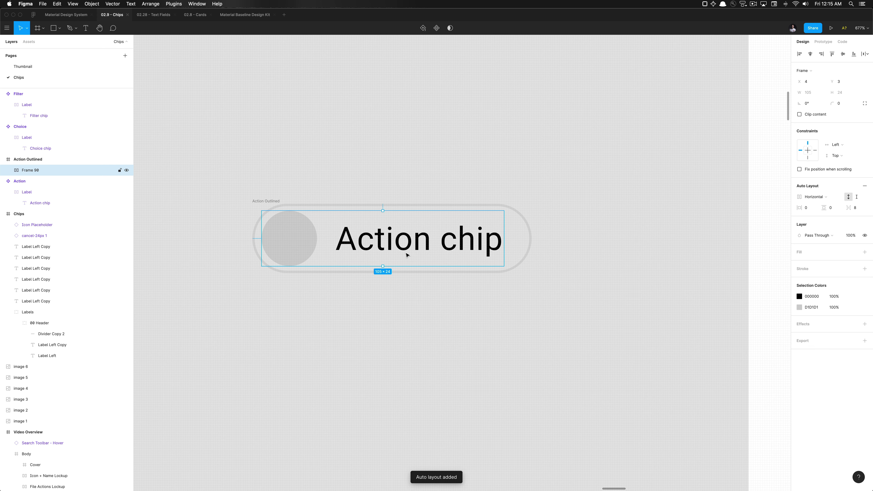
double_click(356, 243)
key(Escape)
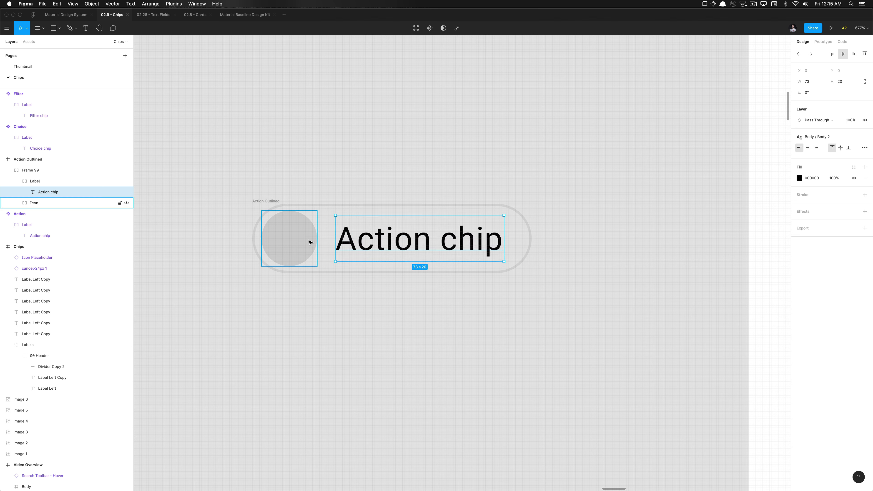
key(alt)
click(310, 243)
click(331, 220)
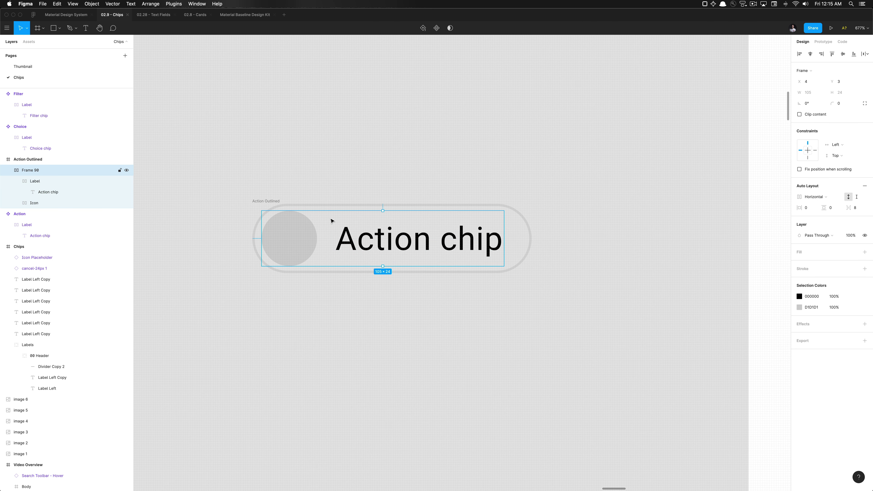
Measure the margins around the icon-and-label frame and try applying auto layout to the whole Action Outlined frame
key(alt)
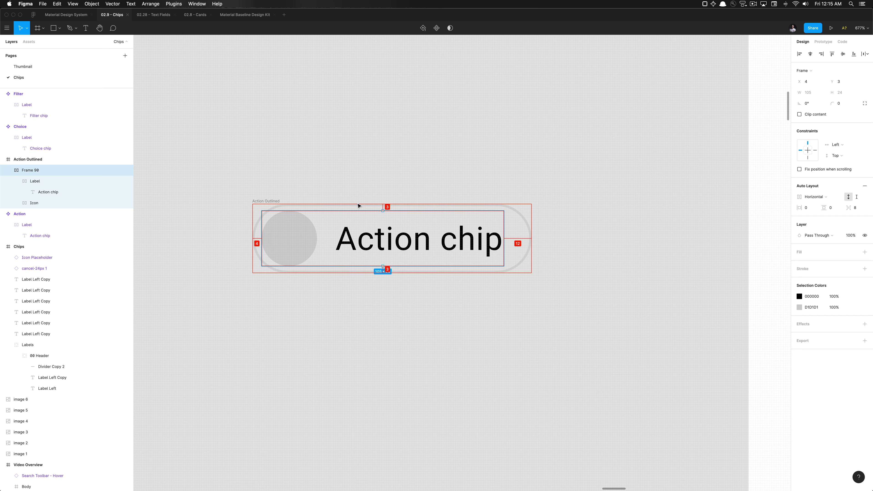
click(274, 204)
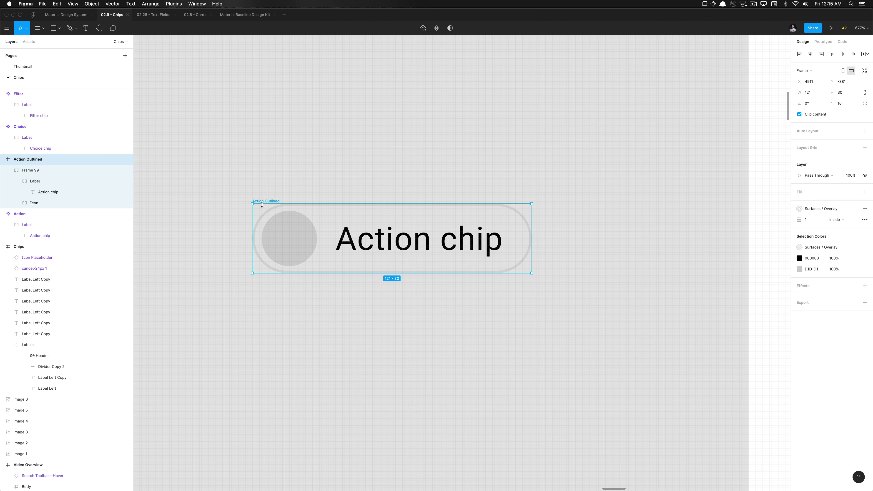
key(shift+a)
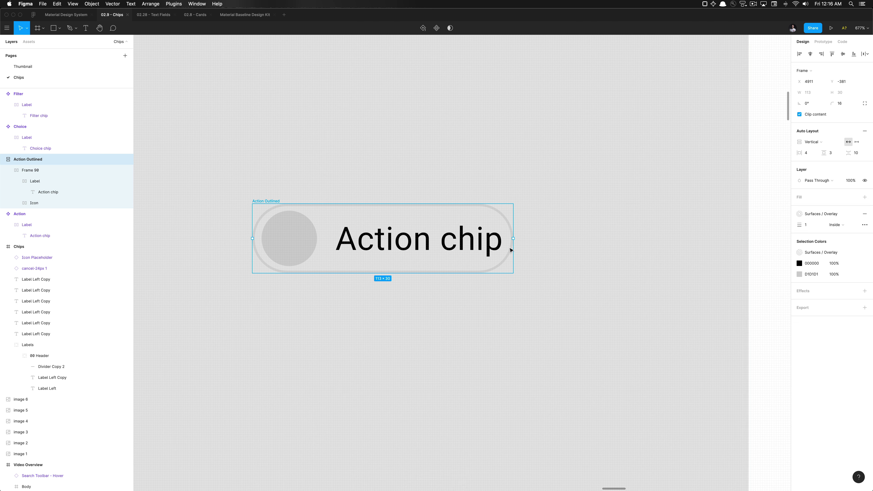
mouse_move(512, 238)
mouse_down()
mouse_move(526, 239)
mouse_move(513, 239)
mouse_up()
Test how Action Outlined resizes by replacing its label text with "asdasdasdas", and undo the text change
click(103, 192)
key(Return)
text(asdasdasdas)
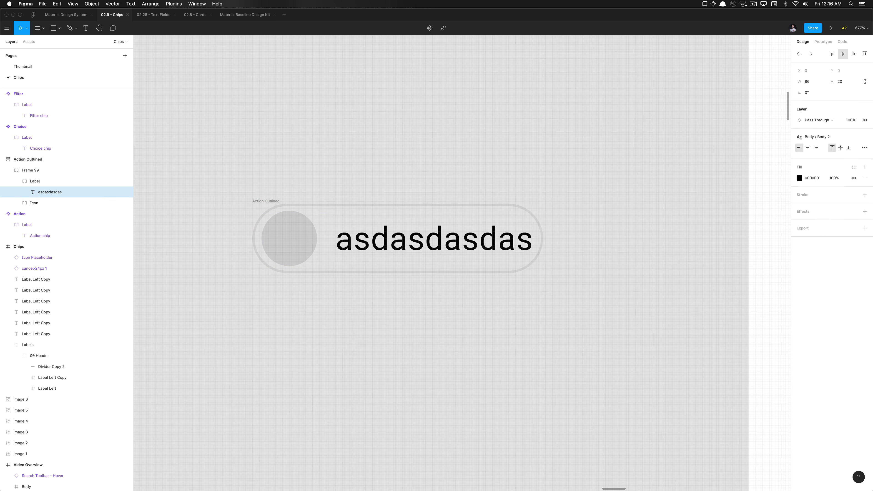
key(super+z)
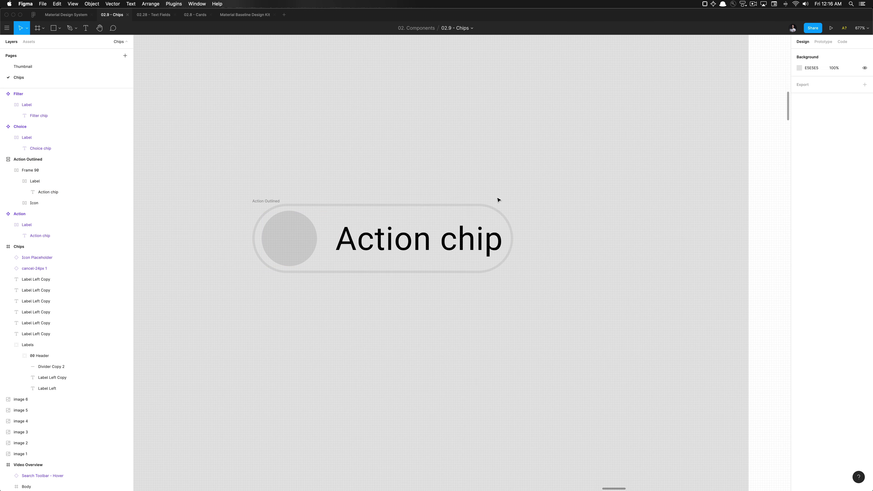
key(Escape)
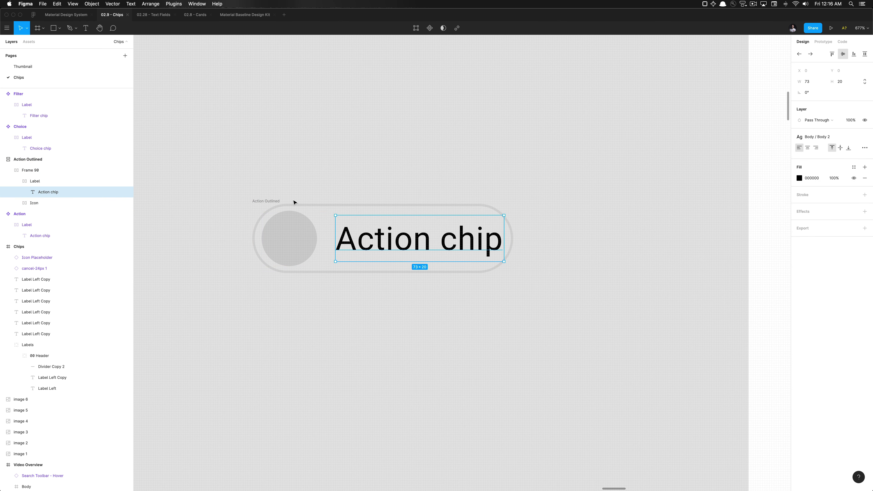
key(Escape)
Check the horizontal padding of Action Outlined against its label text and icon frame
click(278, 201)
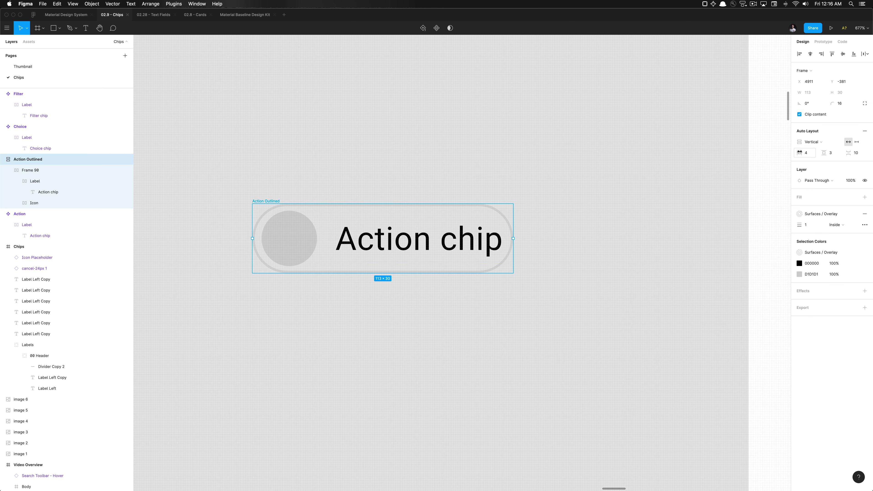
click(803, 153)
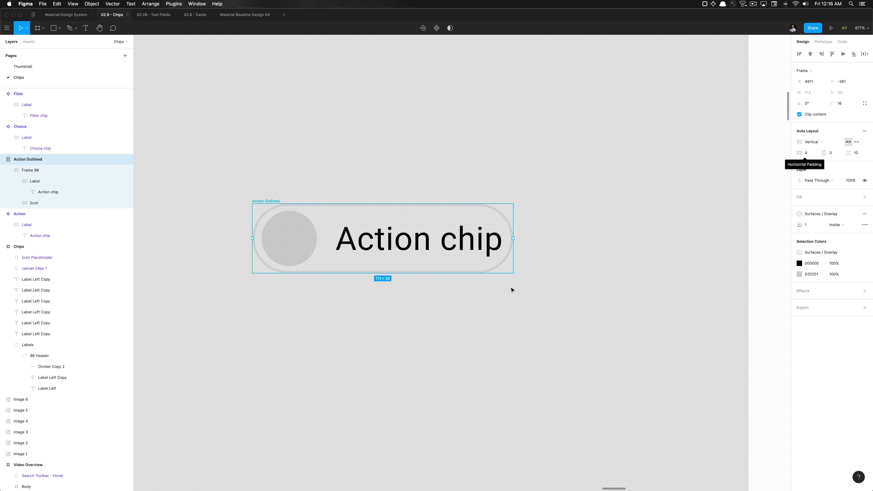
super+click(495, 244)
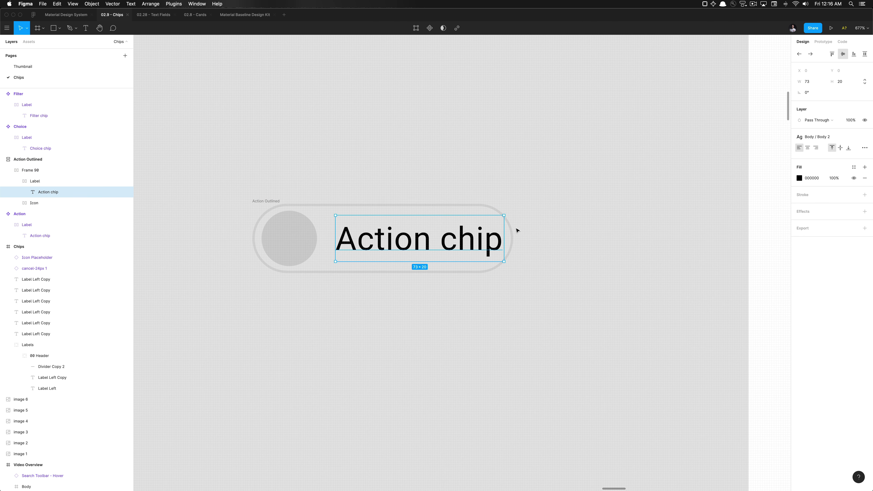
click(311, 221)
click(277, 202)
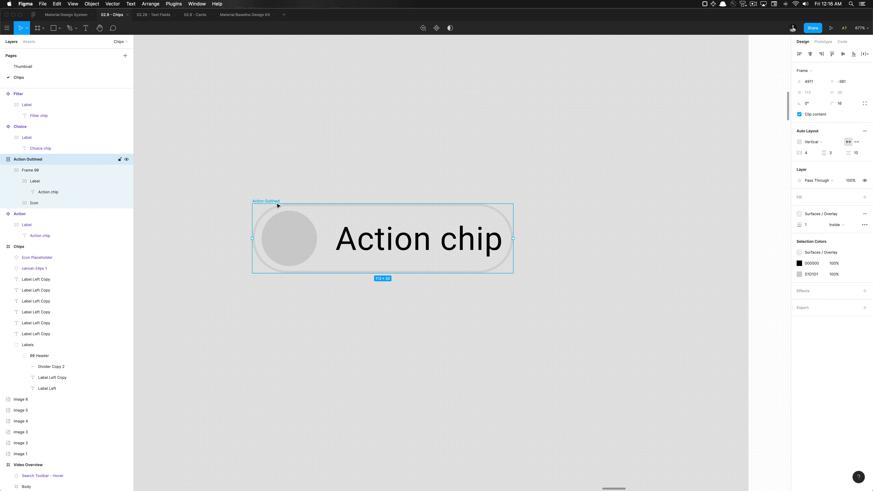
click(279, 238)
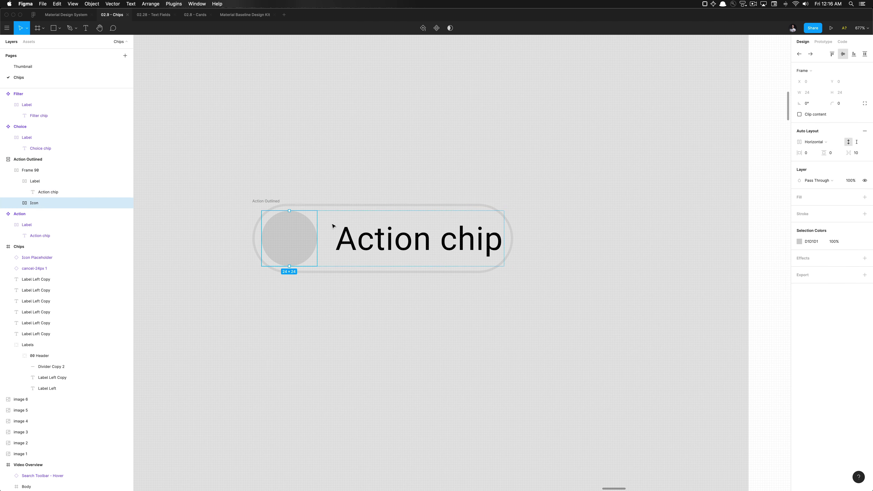
Undo the auto layout applied to the outer Action Outlined frame
click(348, 127)
key(super+z)
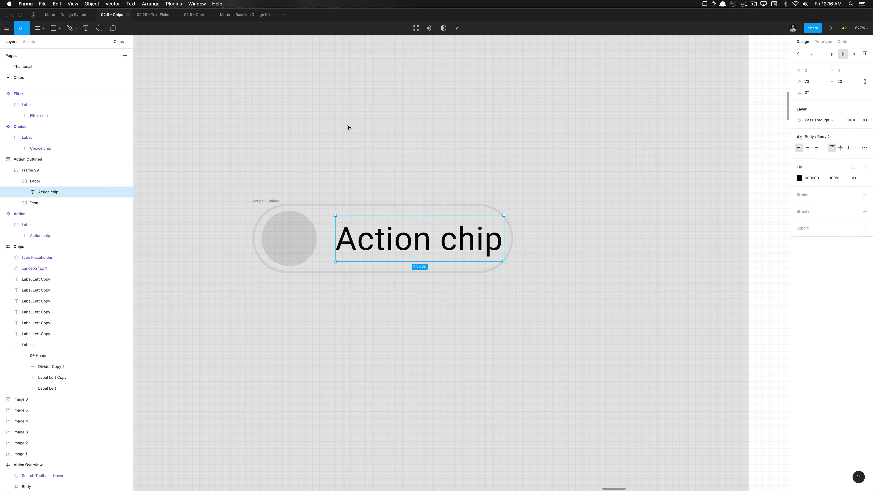
key(shift+Return)
key(shift+Return)
key(shift+Return)
key(Return)
key(Escape)
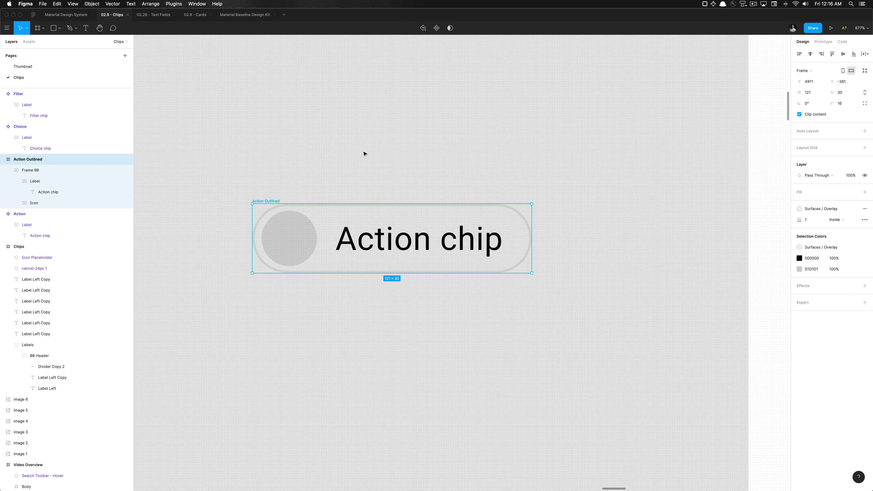
key(Escape)
Try converting the Action Outlined frame into a component, and undo the conversion
scroll(362, 153, down, 5)
click(325, 182)
click(324, 175)
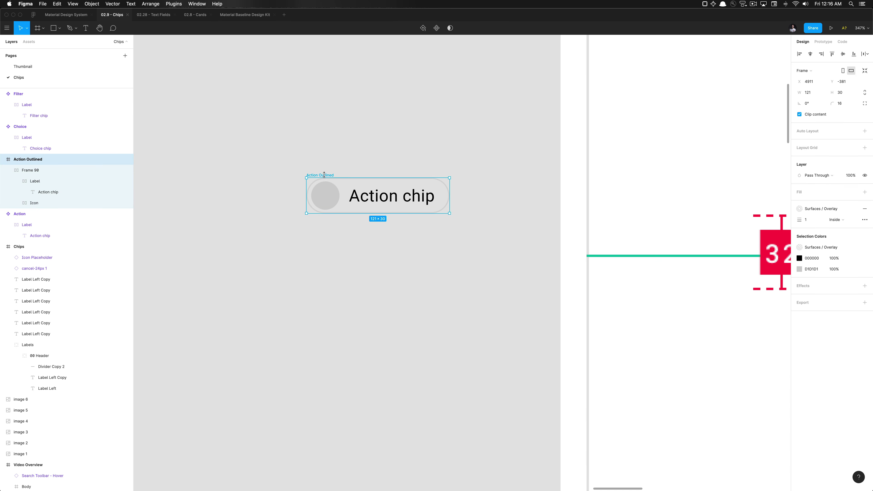
key(alt+super+k)
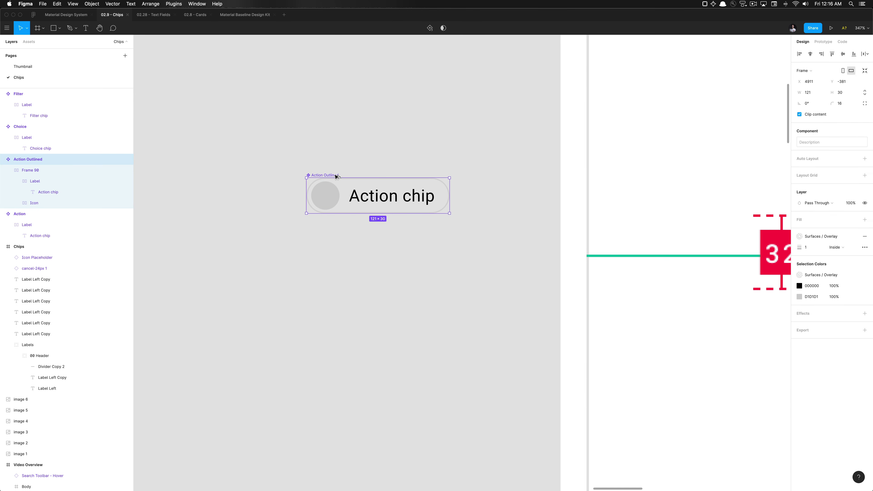
key(super+z)
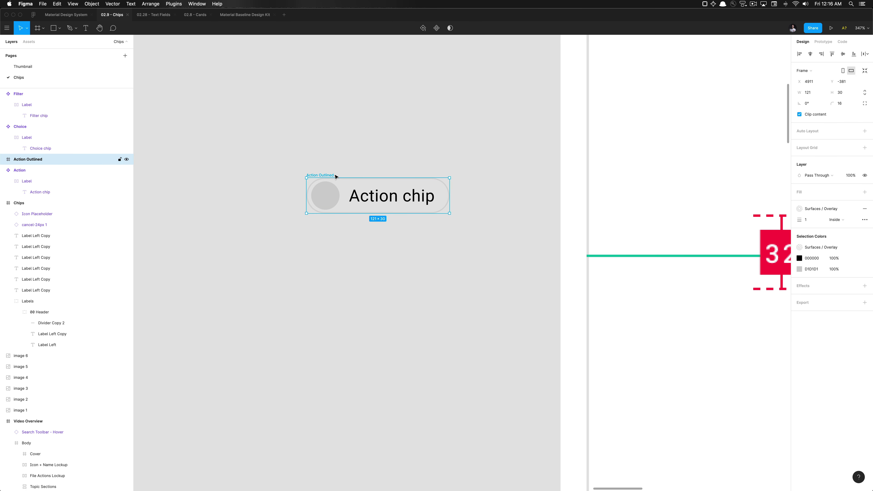
Duplicate the Action Outlined frame at X 6874, beyond the Input chips spec image
scroll(336, 177, down, 10)
scroll(336, 176, down, 1)
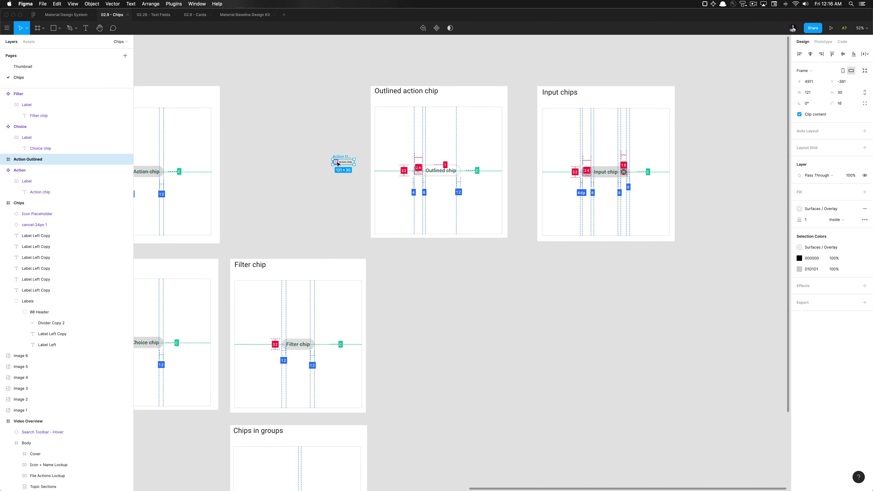
super+click(338, 165)
scroll(338, 164, up, 5)
click(361, 215)
scroll(360, 216, down, 3)
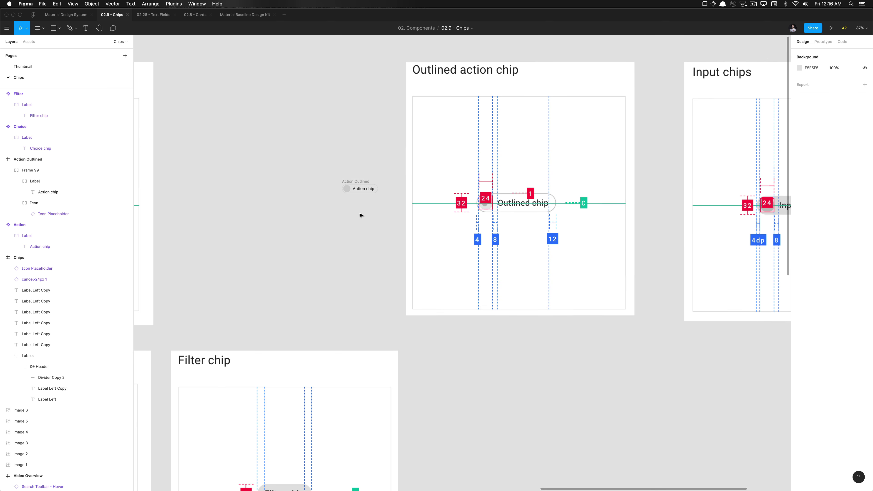
scroll(360, 215, right, 2)
scroll(361, 215, down, 2)
scroll(361, 216, up, 3)
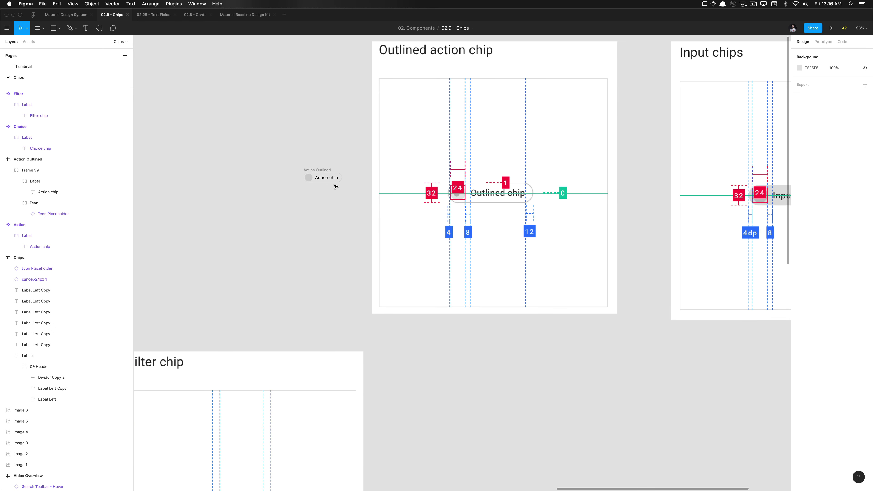
click(323, 172)
scroll(322, 172, down, 4)
scroll(323, 170, right, 2)
scroll(309, 181, up, 3)
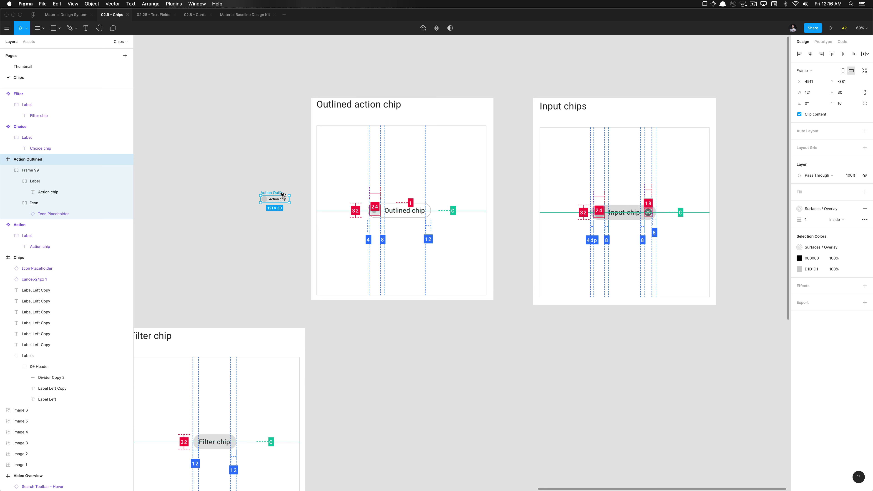
drag(282, 195, 744, 195)
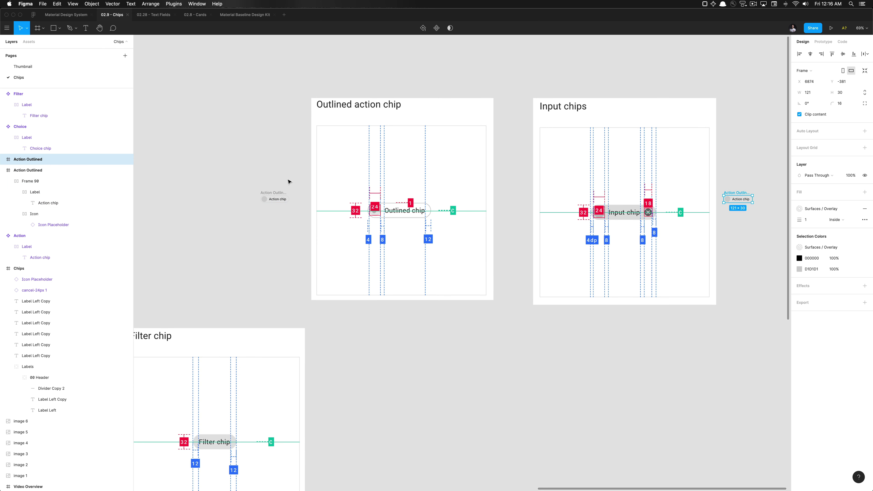
Convert the original Action Outlined frame beside the Outlined action chip spec into a component
click(275, 195)
key(super+alt+k)
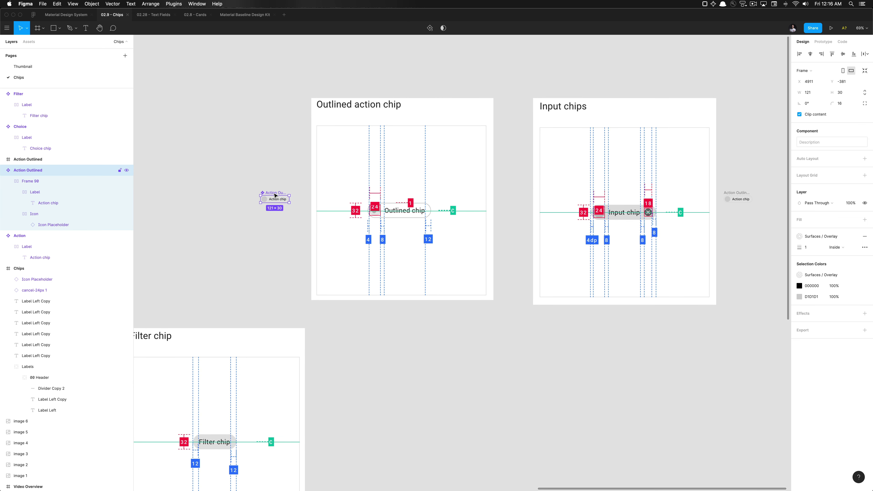
click(86, 183)
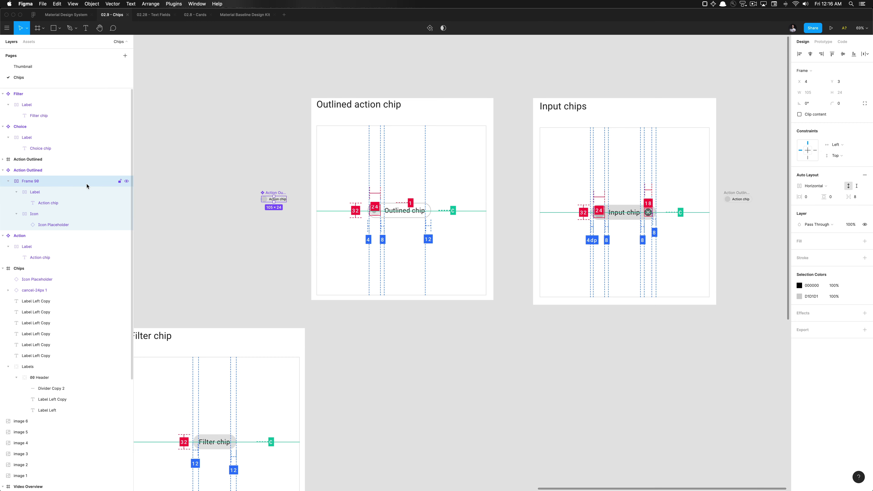
click(250, 220)
Move the copied Action Outlined frame down to Y -325, level with the chip in the Input chips spec
scroll(250, 221, right, 5)
scroll(249, 220, right, 10)
scroll(343, 192, up, 5)
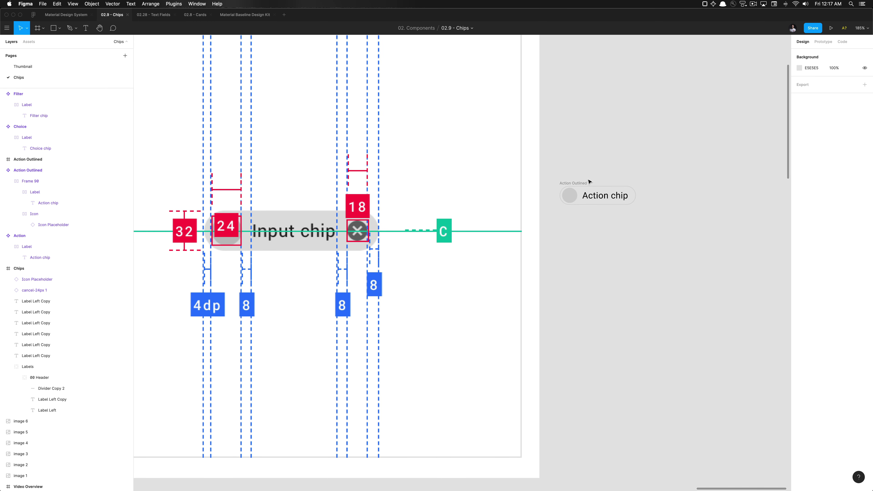
click(587, 183)
drag(585, 184, 587, 219)
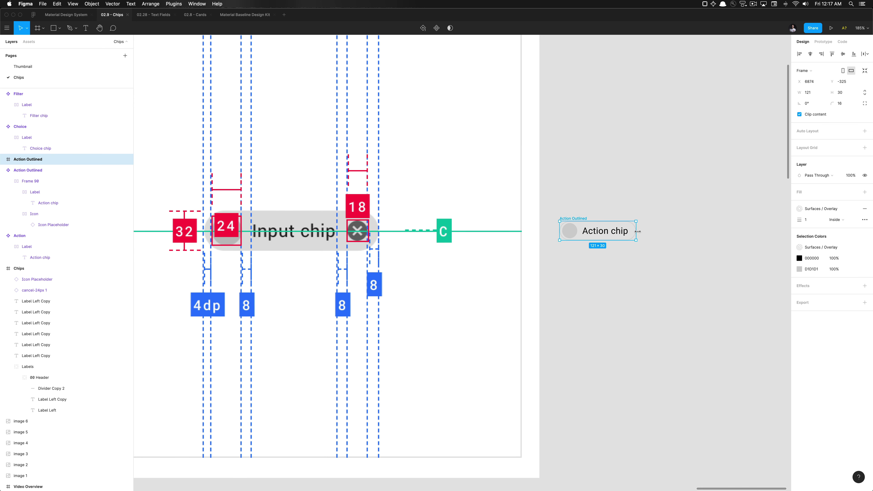
Remove the auto layout and wrapper frame around Label and Icon in the copied Action Outlined
click(615, 234)
key(super+a)
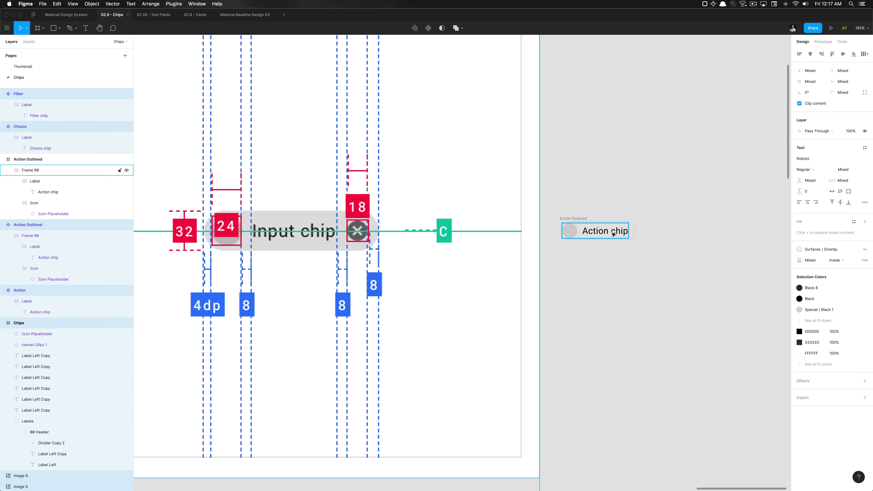
key(Escape)
click(615, 231)
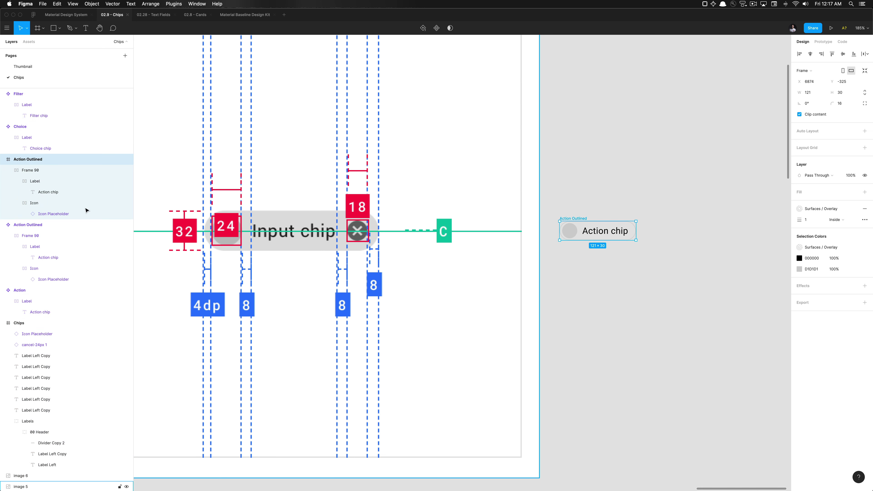
click(37, 172)
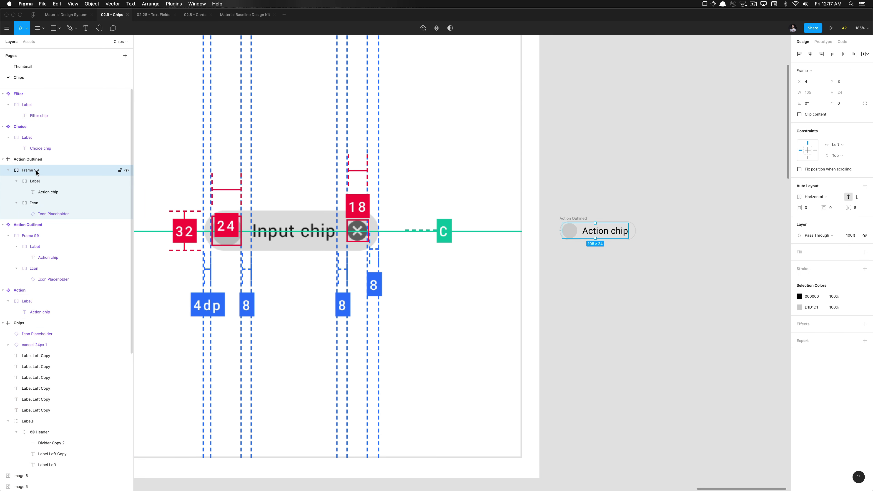
key(alt+shift+a)
key(super+shift+g)
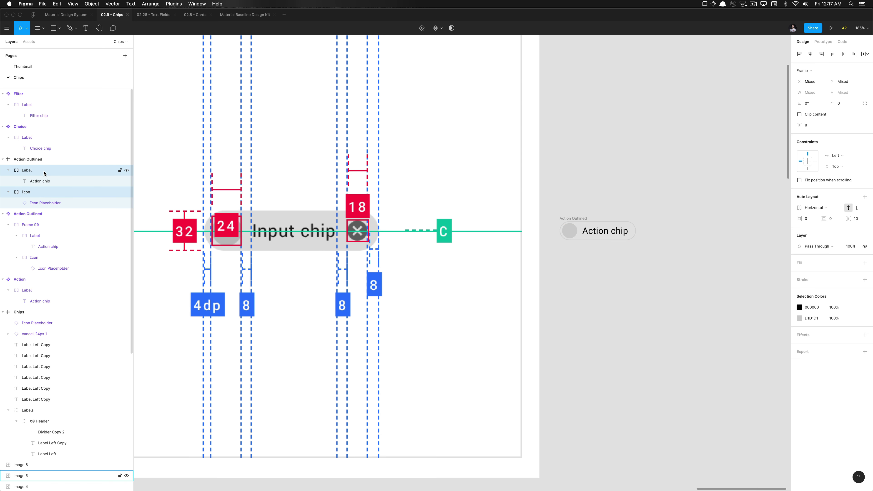
Remove auto layout from the copy's Label and Icon frames and ungroup both, leaving the text and Icon Placeholder
click(45, 172)
key(alt+shift+a)
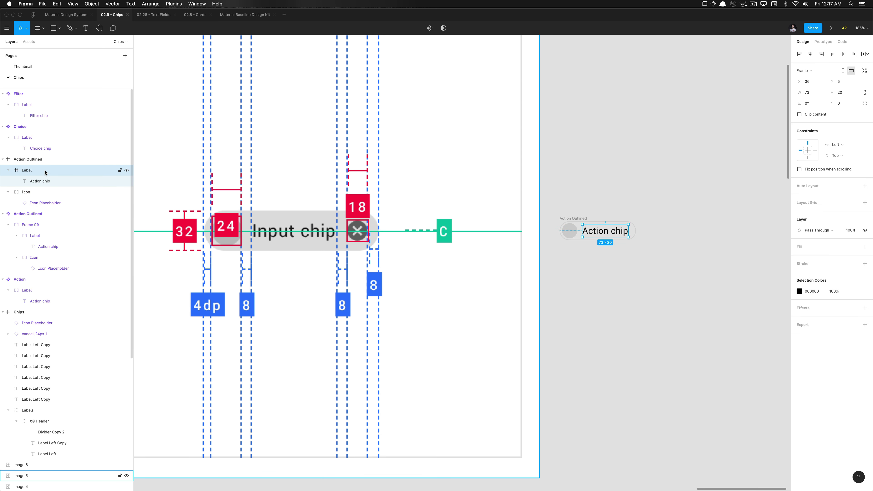
key(super+shift+g)
shift+click(42, 182)
key(alt+shift+a)
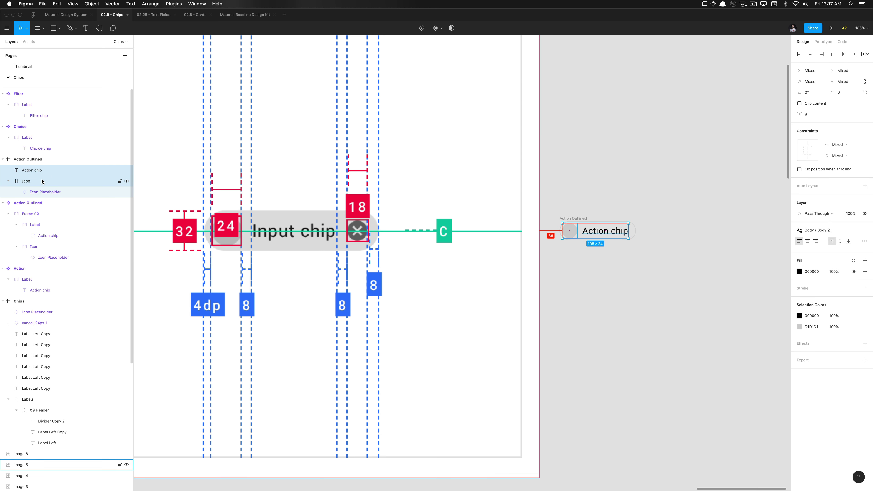
key(super+shift+g)
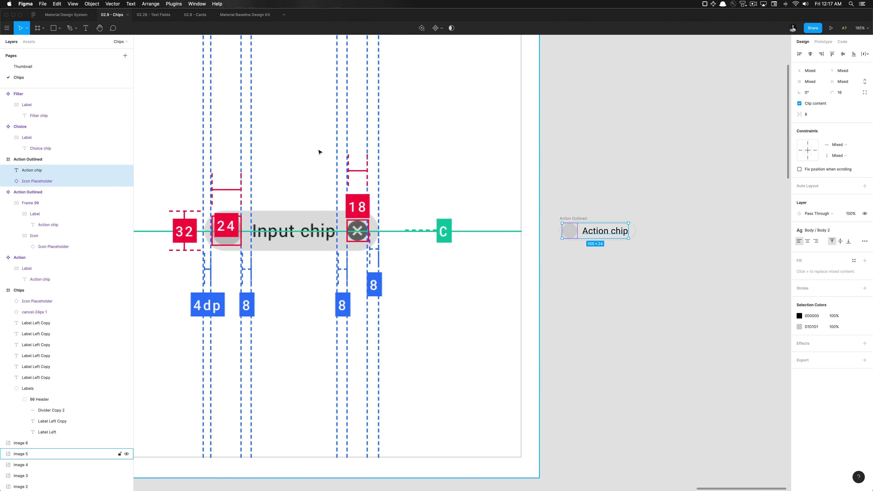
click(617, 182)
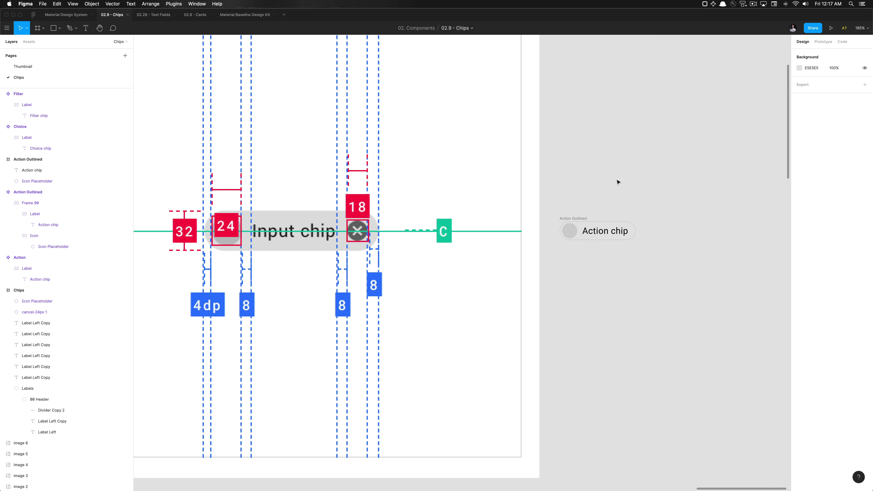
click(604, 233)
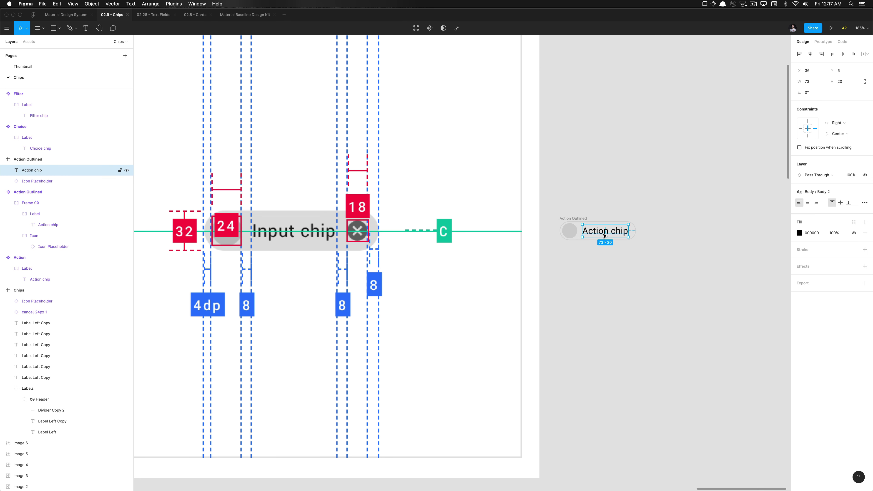
click(637, 231)
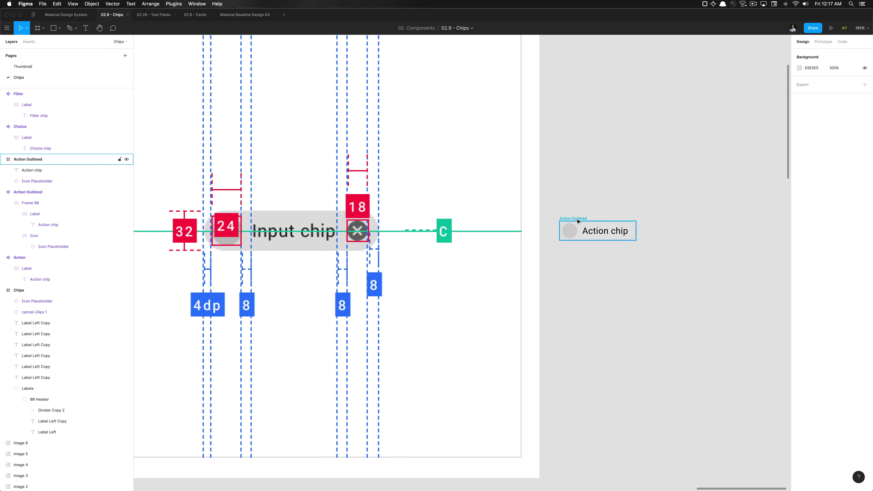
Widen the copied Action Outlined frame beside the Input chips spec to a width of 145
scroll(578, 221, down, 5)
scroll(577, 221, down, 4)
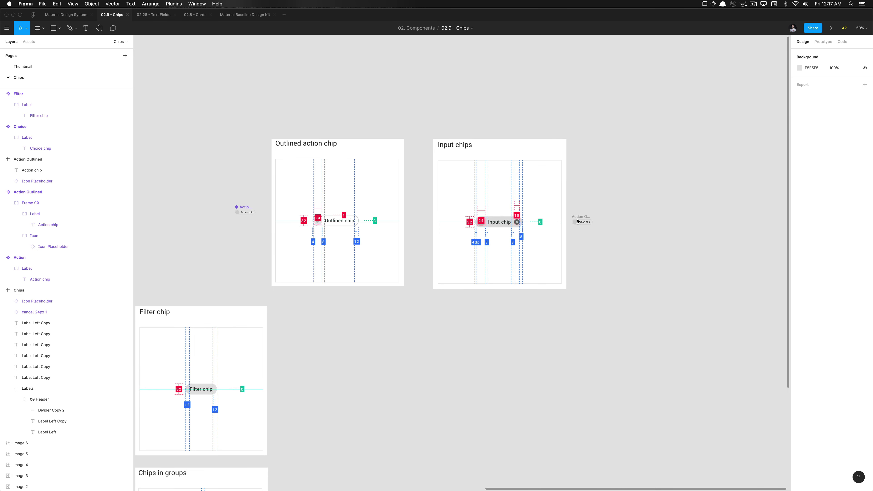
scroll(567, 227, up, 7)
click(442, 226)
click(443, 227)
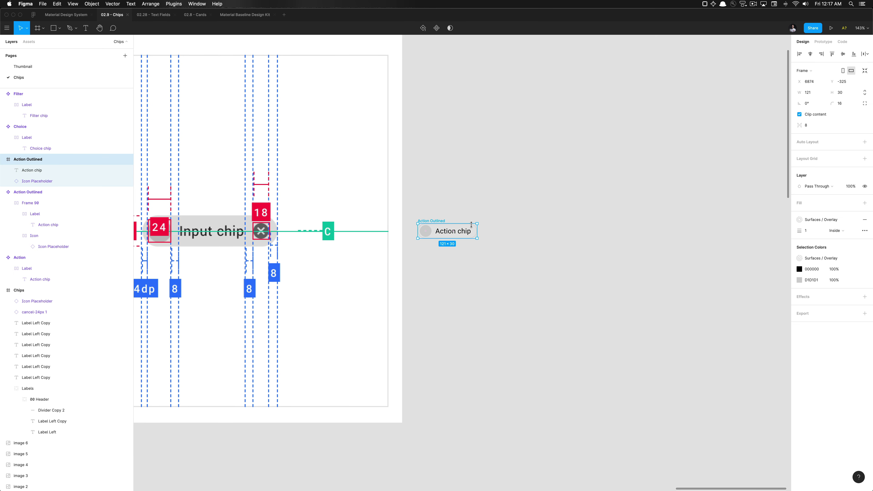
drag(478, 229, 488, 230)
click(531, 242)
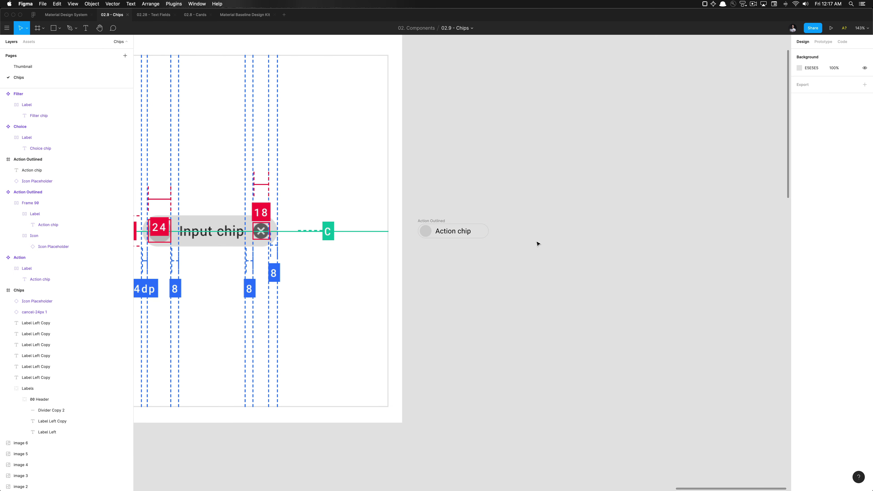
Change the label text in the copied Action Outlined frame to "Input chip" and check its spacing against the Icon Placeholder
scroll(538, 243, down, 3)
scroll(538, 244, up, 3)
scroll(538, 243, down, 5)
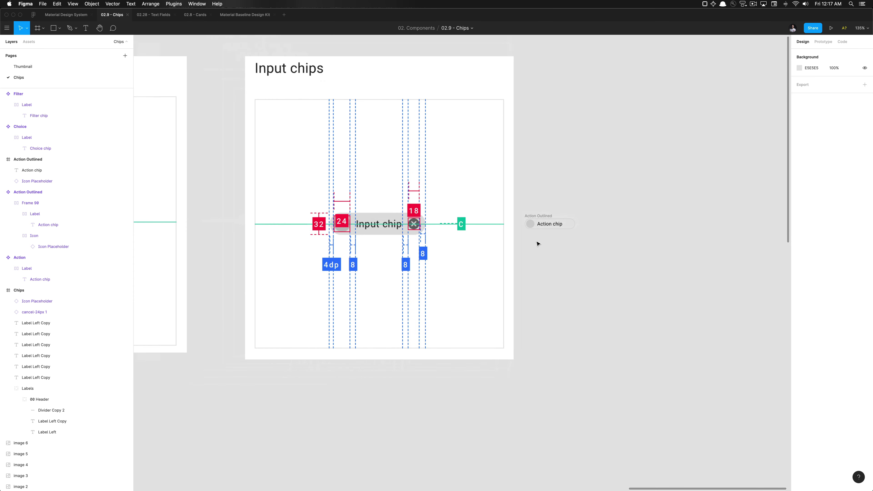
scroll(433, 216, up, 5)
scroll(579, 228, right, 3)
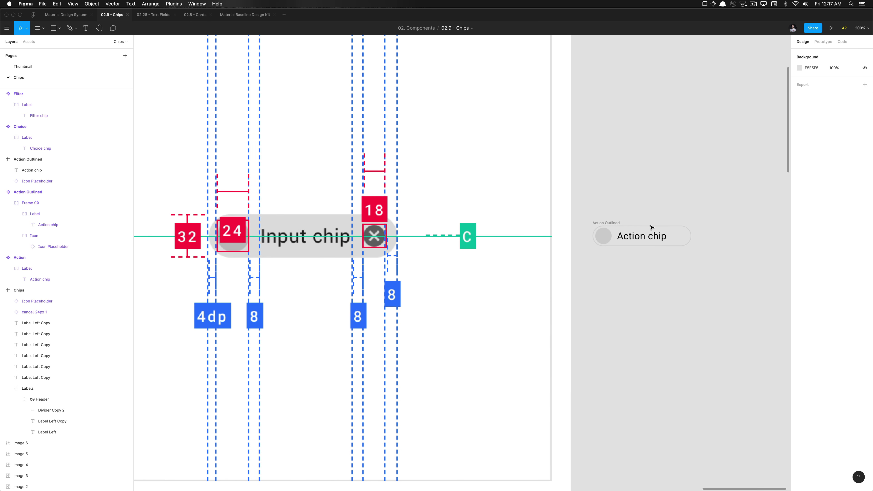
double_click(646, 235)
click(646, 236)
double_click(646, 236)
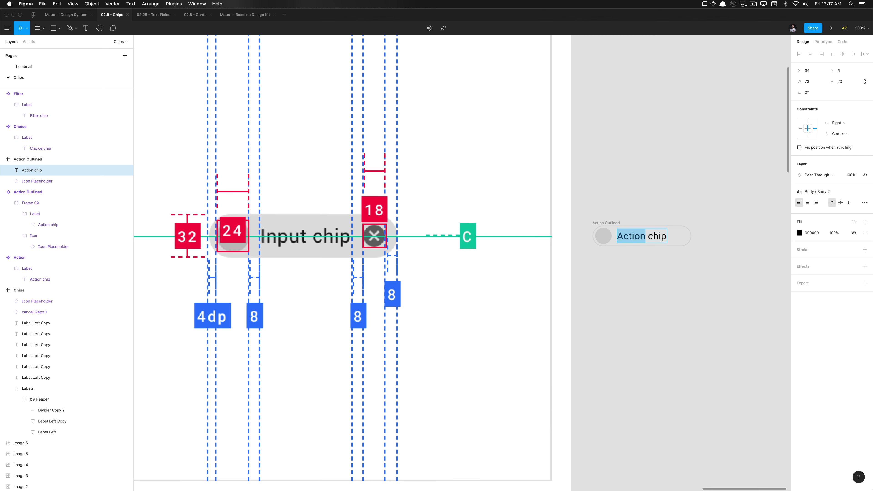
text(IO)
key(BackSpace)
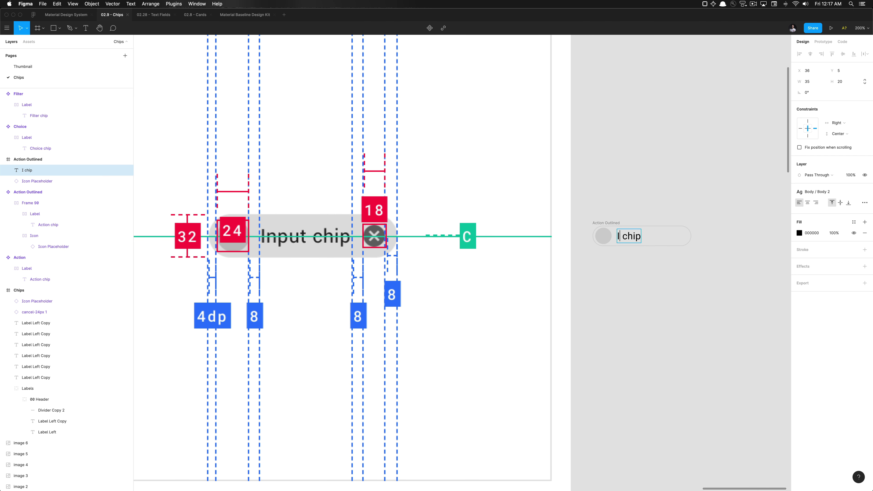
text(nput)
key(BackSpace)
key(BackSpace)
key(BackSpace)
key(BackSpace)
text(nput)
key(Escape)
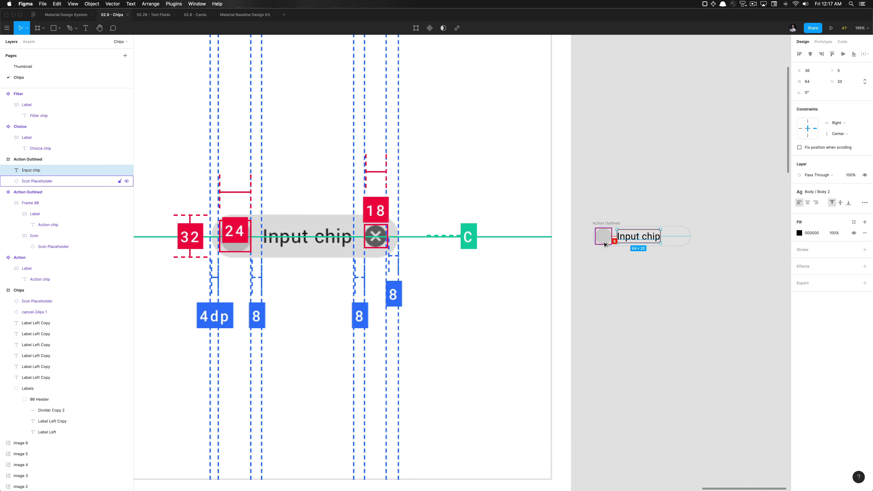
click(605, 238)
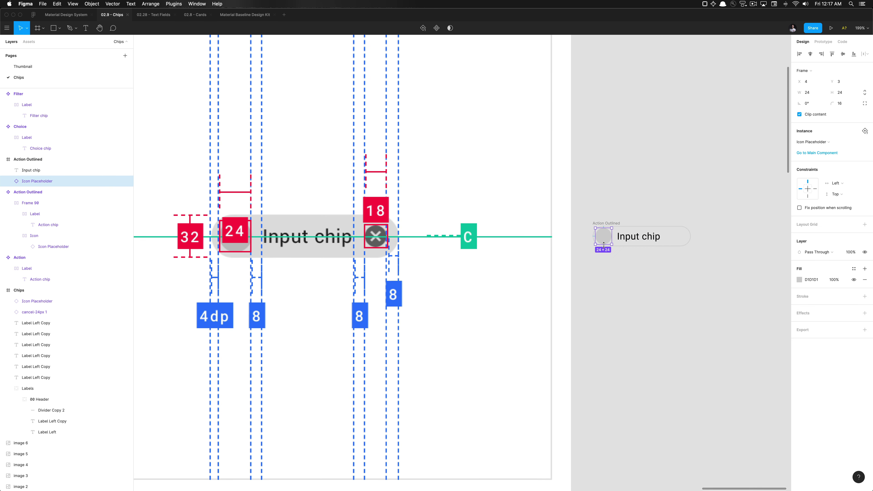
click(631, 238)
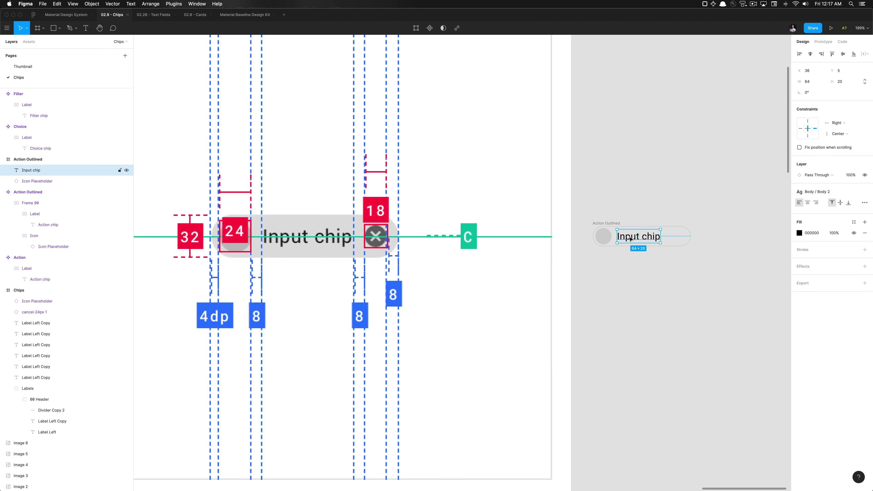
click(682, 248)
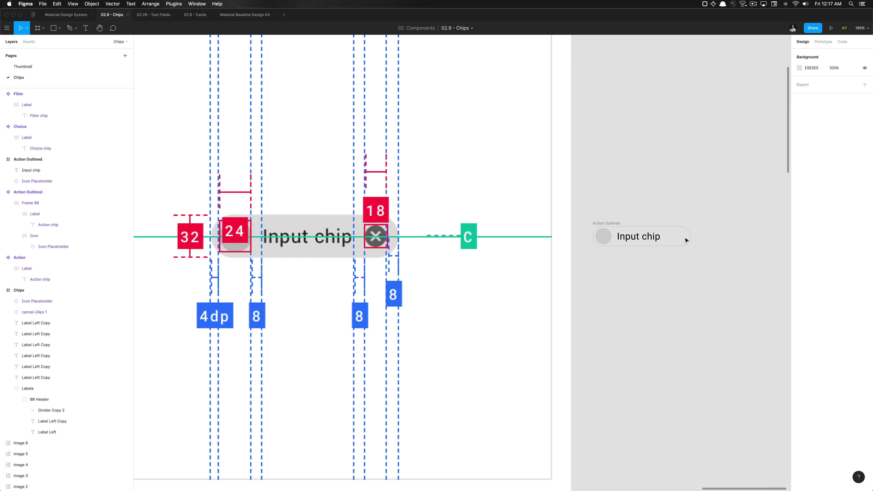
Search the assets for "cancel" and select the copied Action Outlined frame beside the Input chips spec
scroll(674, 245, down, 10)
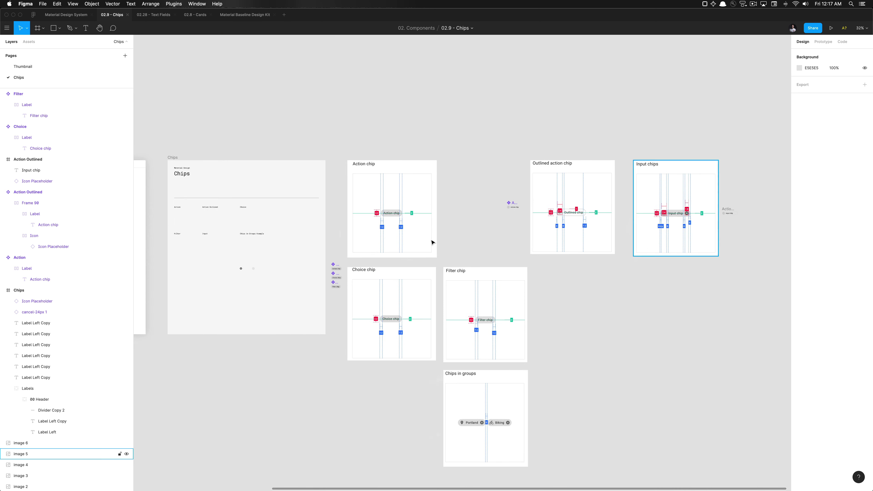
scroll(272, 264, up, 3)
scroll(272, 265, up, 10)
click(341, 252)
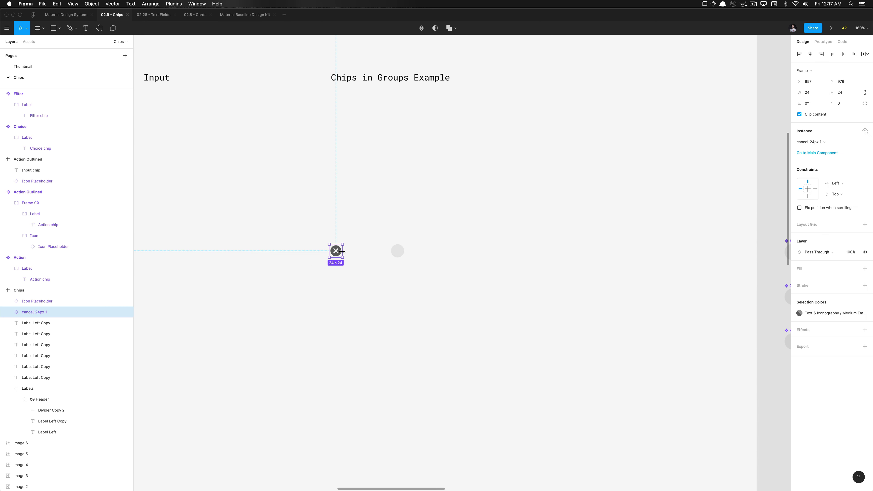
click(29, 42)
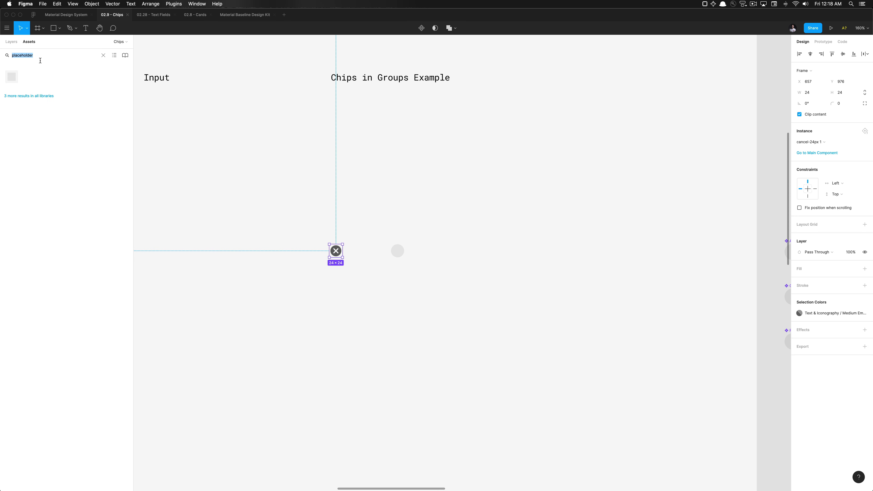
key(BackSpace)
text(cancel)
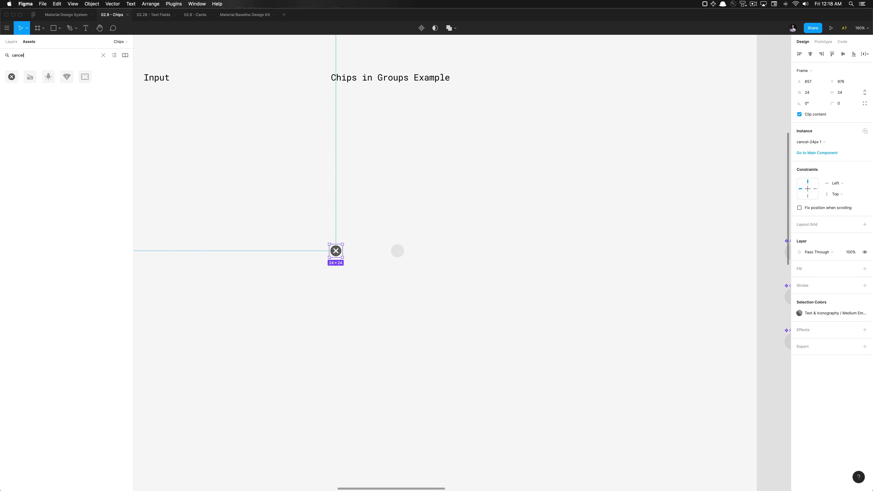
click(359, 251)
scroll(359, 252, down, 8)
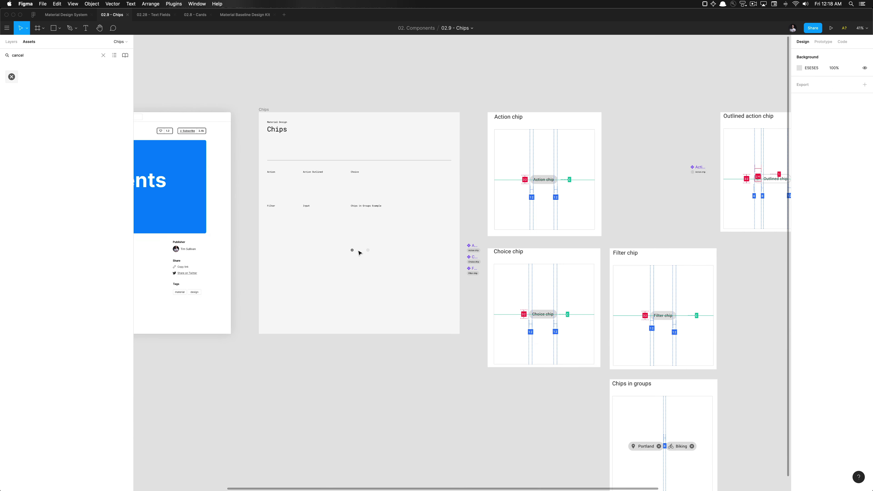
scroll(358, 252, up, 3)
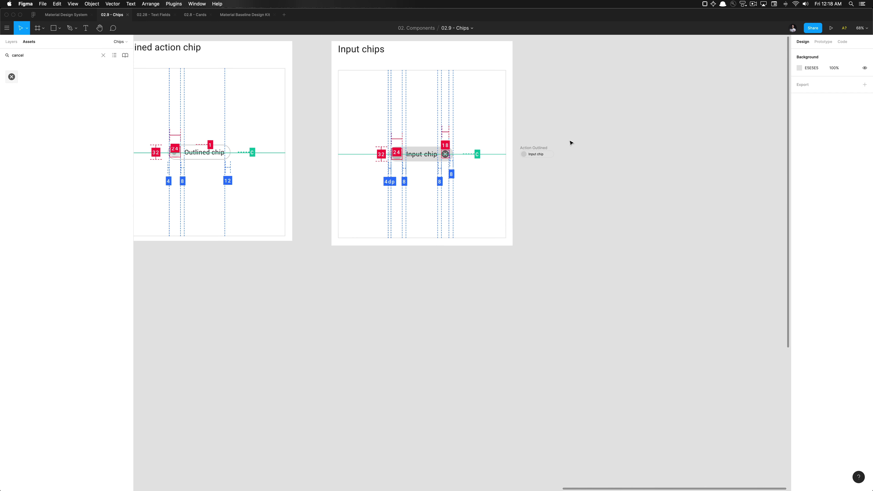
click(538, 148)
scroll(538, 148, up, 5)
key(alt+1)
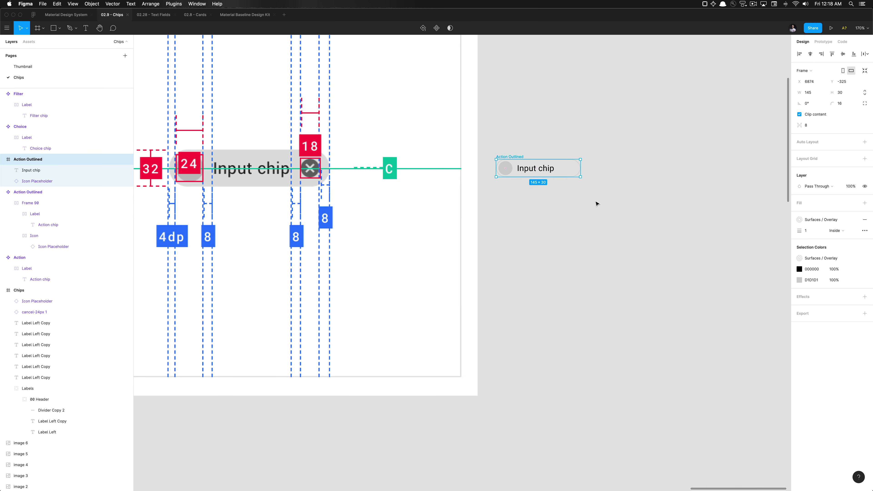
key(cmd+v)
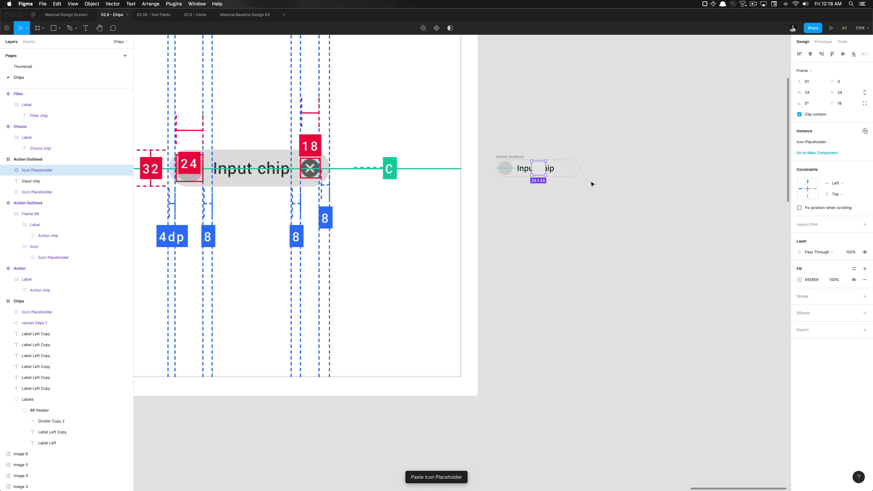
key(super+z)
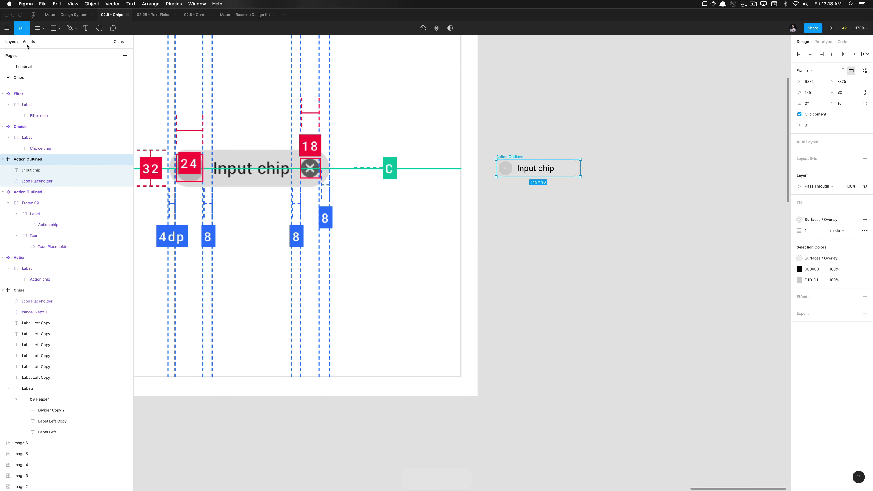
Place an 18 × 18 cancel-24px icon instance inside the copied Action Outlined frame, following the Input chip text
key(alt+2)
drag(11, 77, 587, 126)
scroll(540, 226, up, 5)
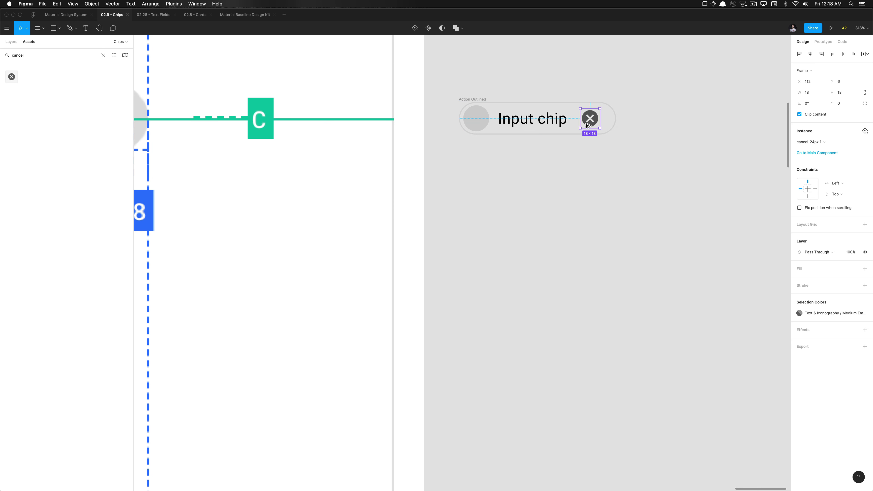
Align the cancel icon to the frame's right edge, then move it 8 px inward to X 119
key(alt+d)
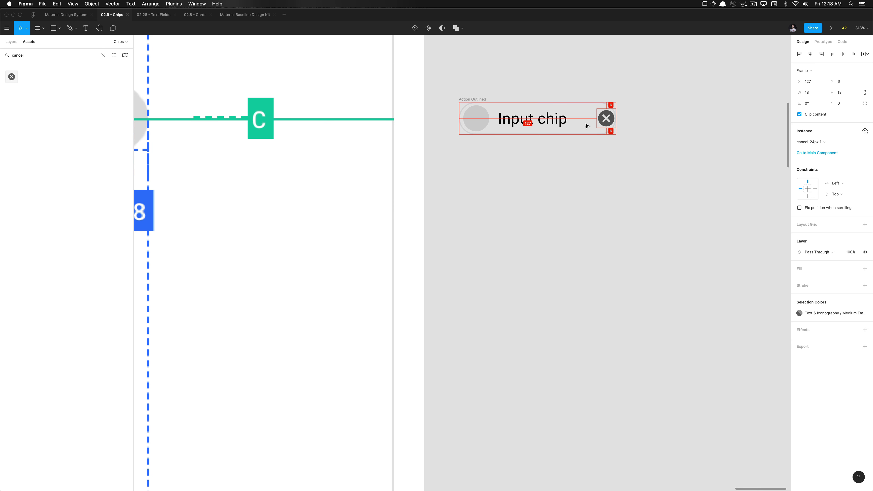
key(Left)
key(Left)
key(Left)
key(Left)
key(Left)
key(Left)
key(Left)
key(Left)
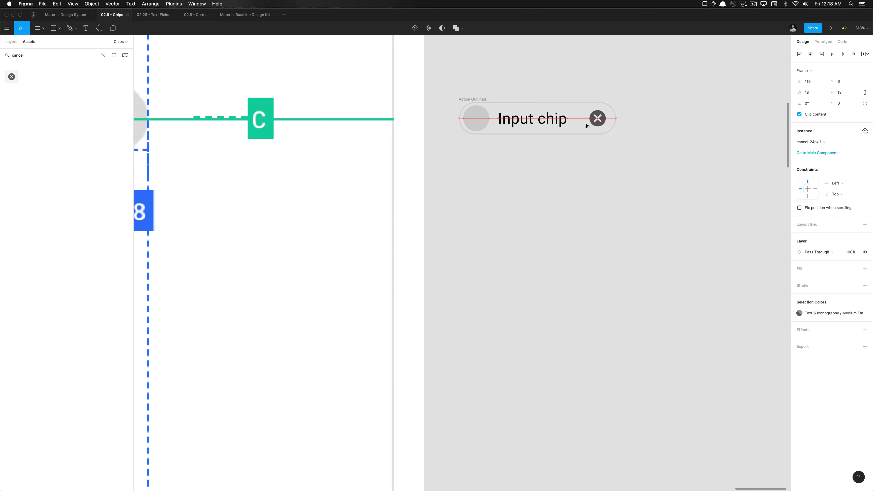
scroll(587, 126, down, 5)
scroll(584, 122, up, 5)
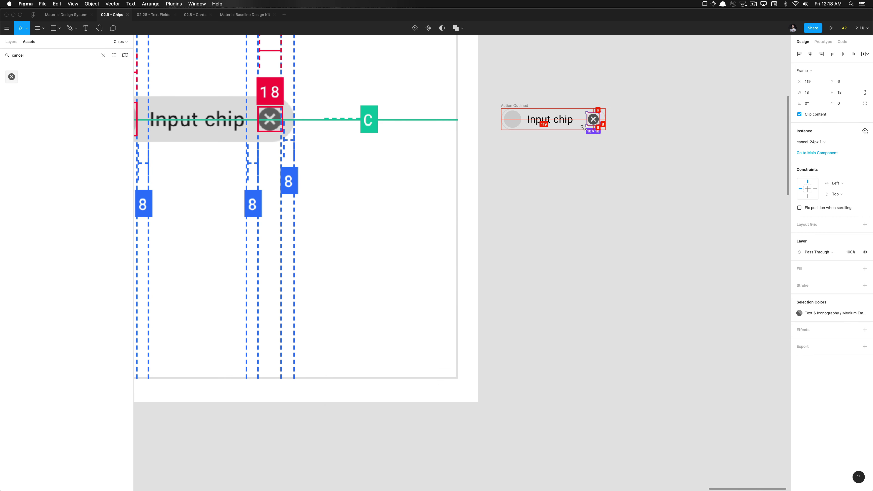
click(578, 148)
scroll(579, 149, down, 3)
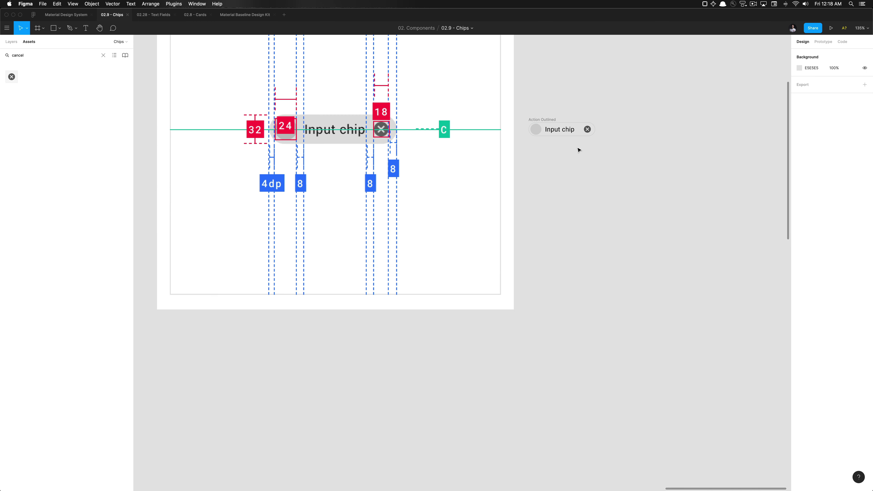
Set the cancel icon's constraints to Right horizontally and Center vertically
scroll(579, 150, up, 3)
super+click(561, 147)
scroll(567, 147, up, 4)
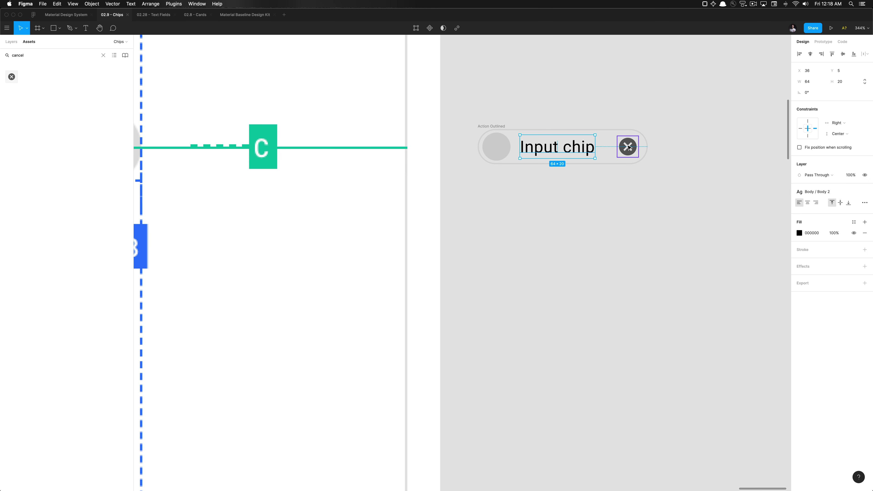
click(629, 147)
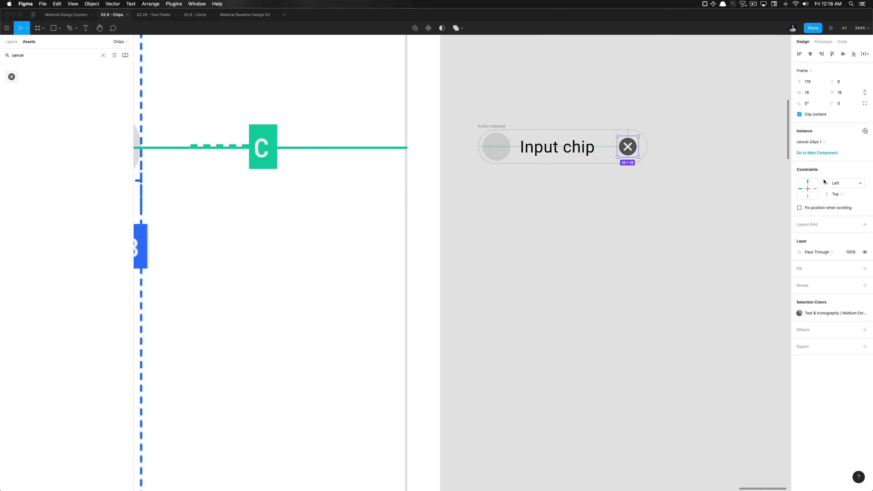
click(816, 189)
click(808, 188)
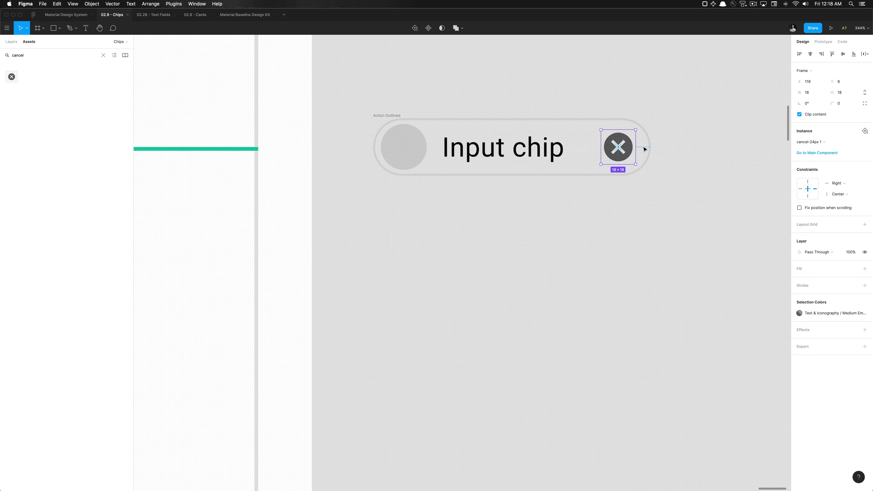
Measure the gap between the Input chip text and the cancel icon, and test the constraints by narrowing the frame to 131
scroll(643, 146, up, 3)
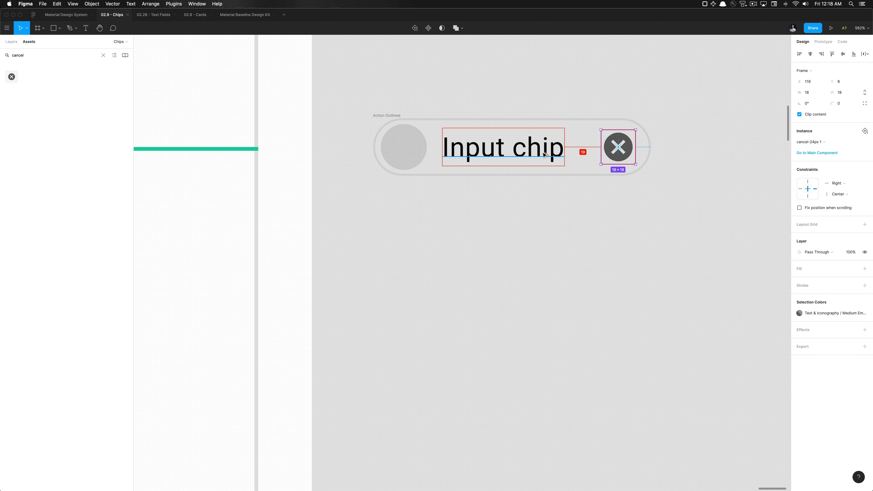
scroll(544, 155, down, 2)
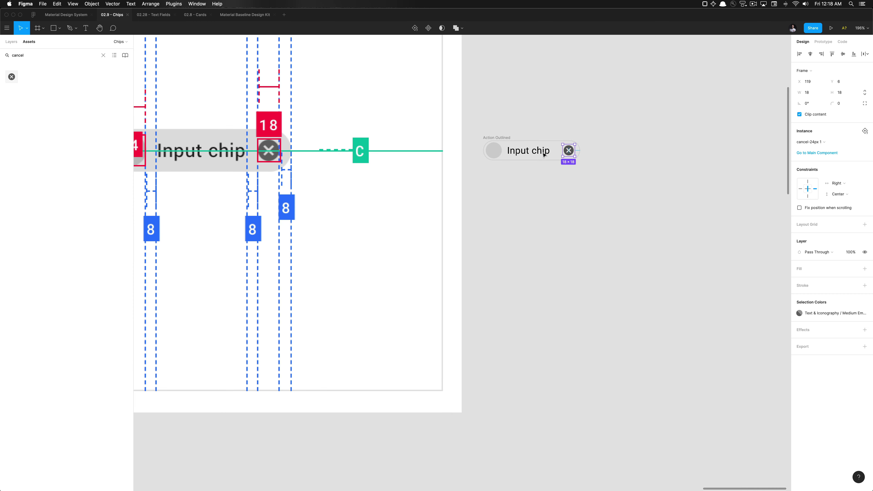
key(alt)
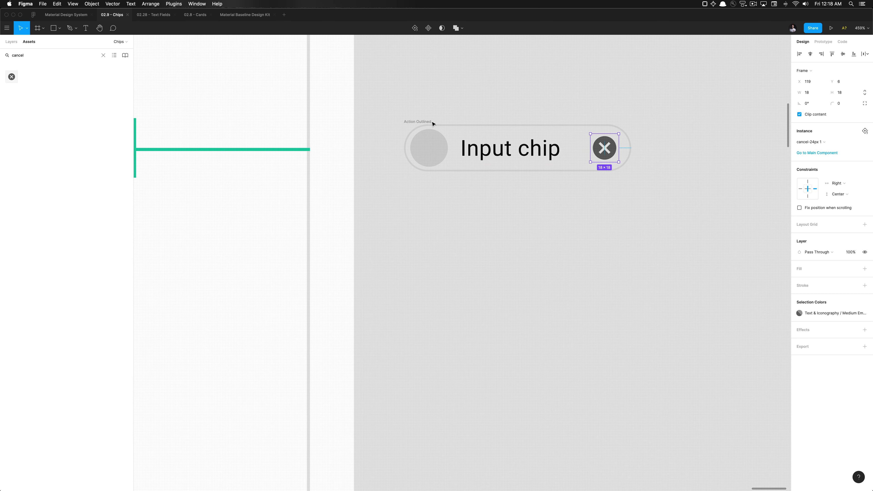
click(445, 122)
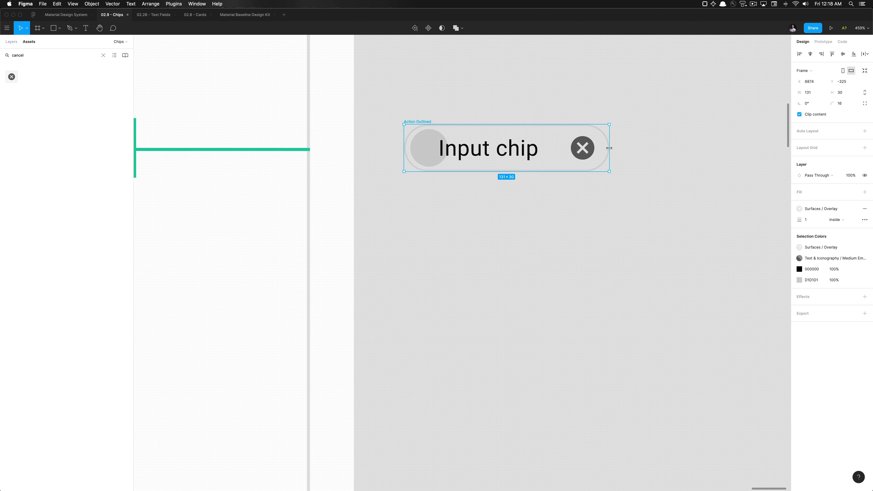
Set the Icon Placeholder's vertical constraint to Center and the Input chip text's horizontal constraint to Left
click(429, 153)
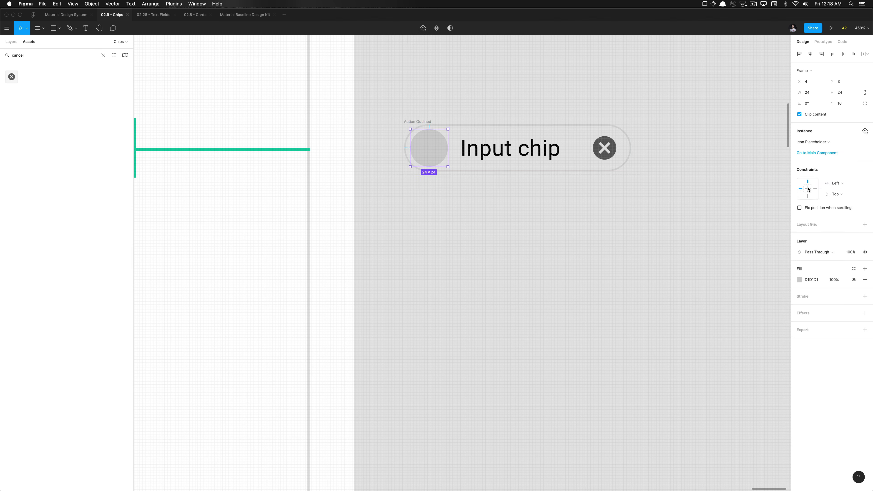
click(808, 189)
click(538, 199)
click(508, 148)
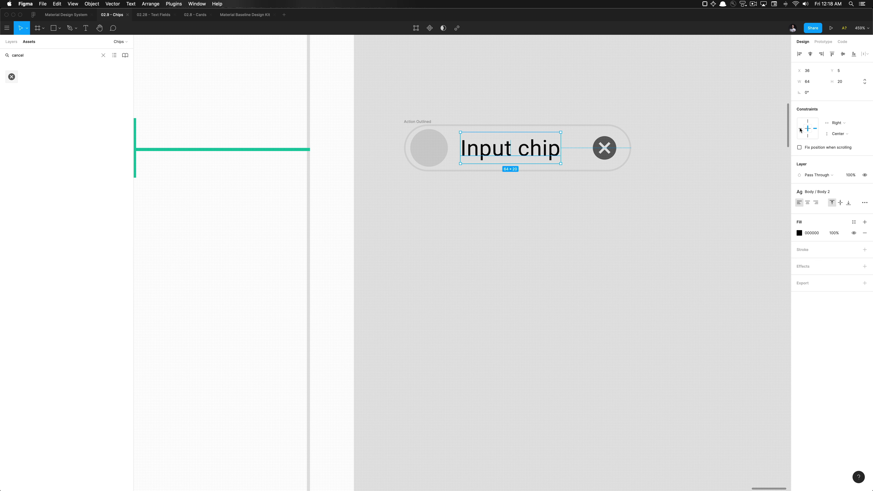
click(800, 129)
click(630, 145)
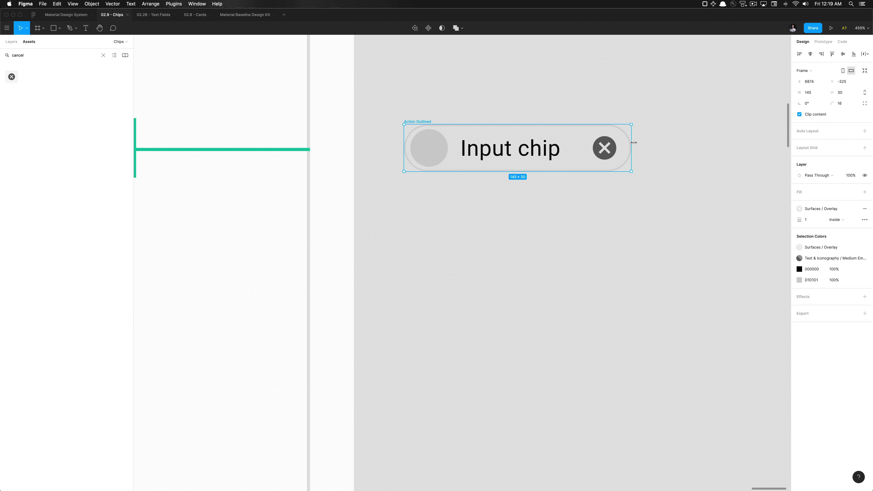
Narrow the input chip frame to a width of 134 and measure the gap between its text and the cancel icon
drag(633, 142, 615, 142)
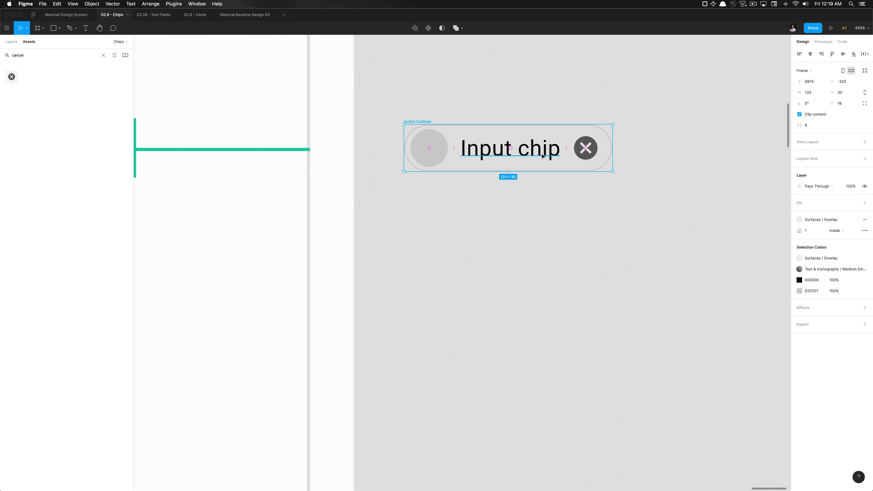
scroll(574, 151, up, 5)
key(Escape)
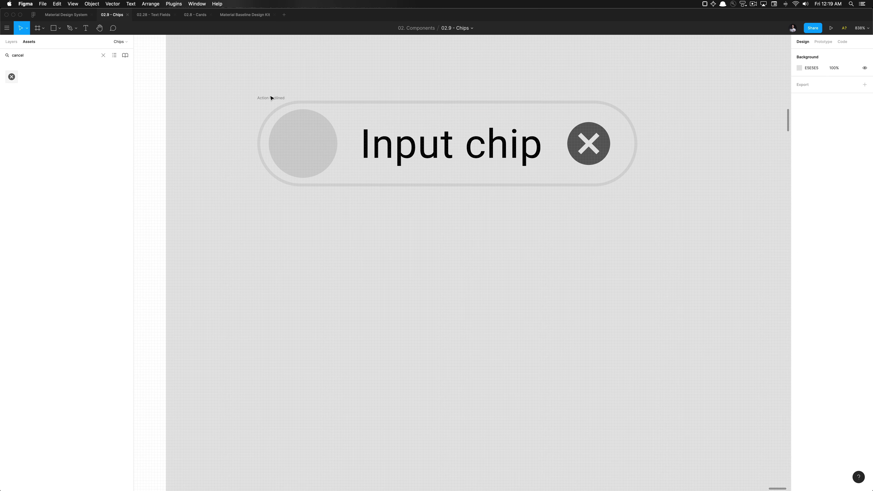
click(271, 98)
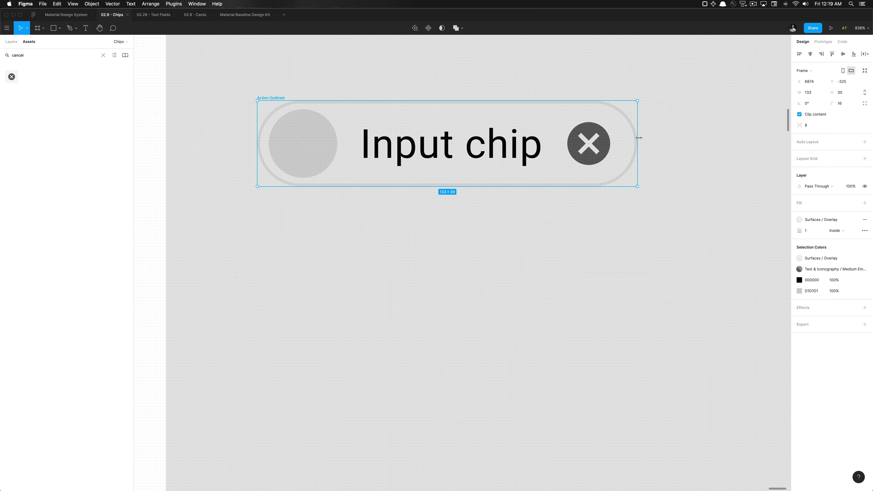
drag(638, 138, 641, 137)
click(477, 142)
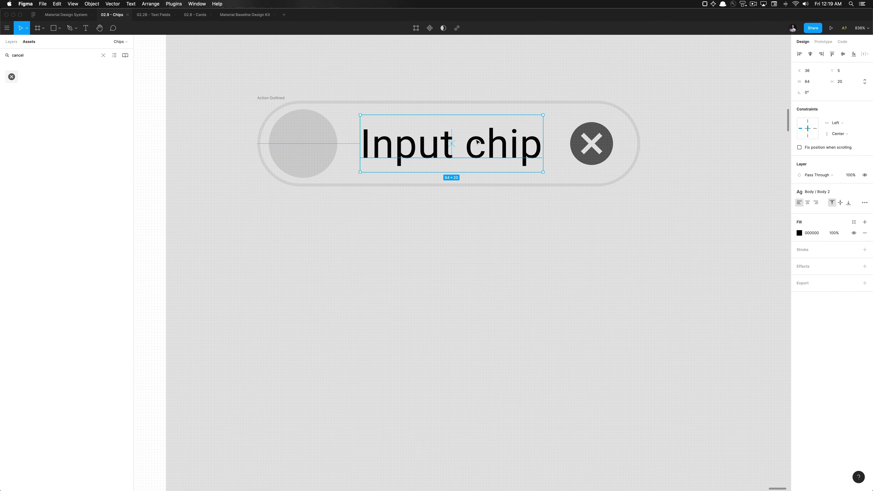
scroll(311, 148, down, 5)
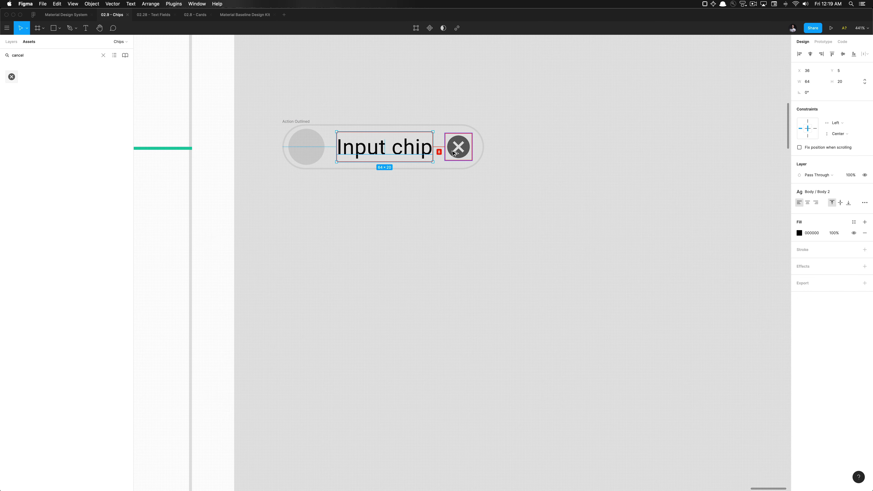
scroll(454, 151, down, 5)
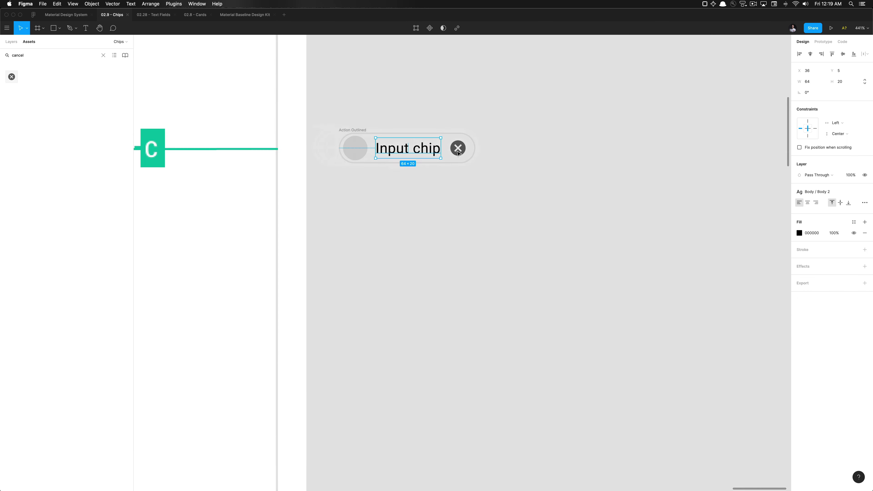
Give the input chip frame the Surfaces / Overlay style as its fill and remove its stroke
click(385, 133)
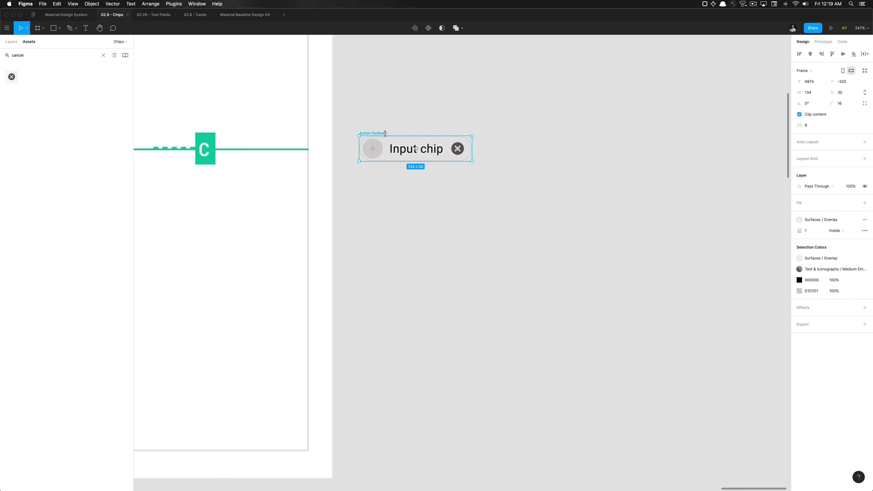
click(865, 203)
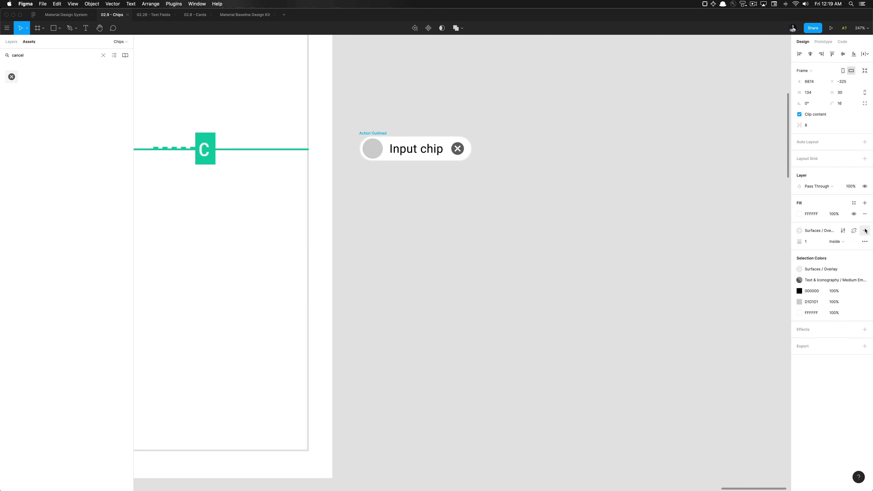
click(853, 203)
scroll(823, 309, down, 2)
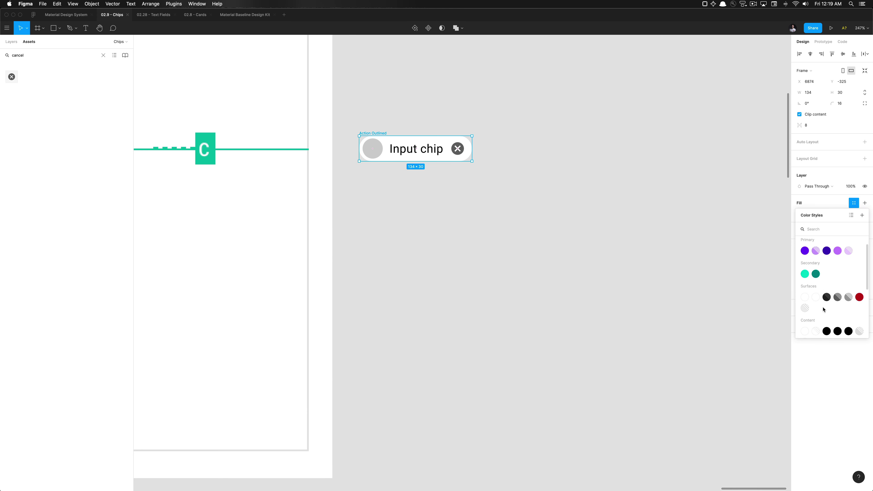
click(804, 308)
click(402, 186)
Darken the fill of the input chip's Icon Placeholder to BDBDBD
click(372, 157)
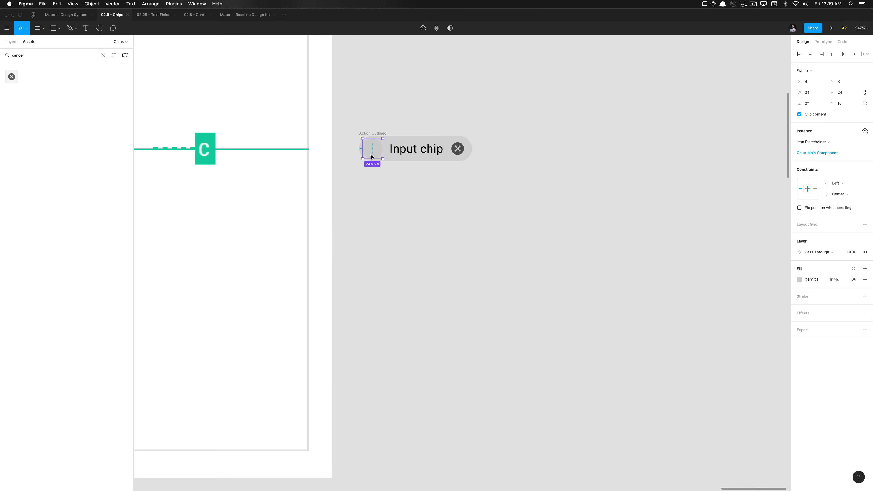
click(799, 279)
drag(739, 304, 705, 314)
click(567, 248)
Rename the input chip frame as Input
scroll(567, 248, down, 5)
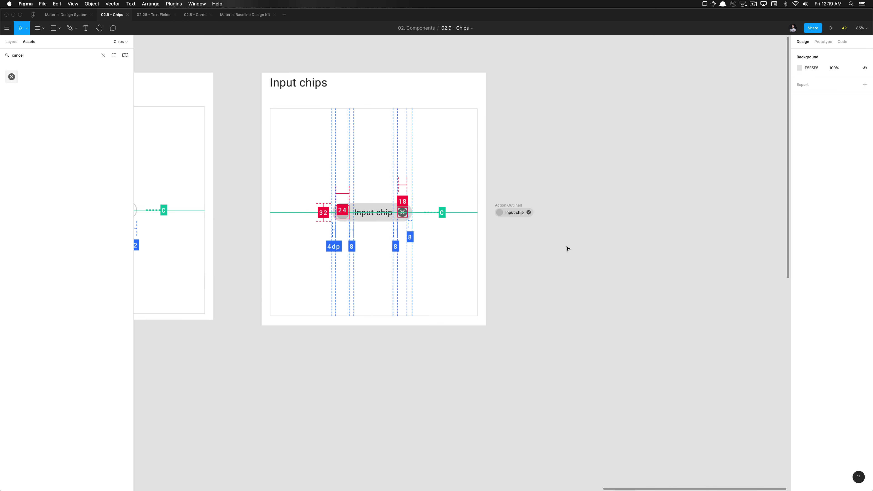
scroll(523, 241, down, 5)
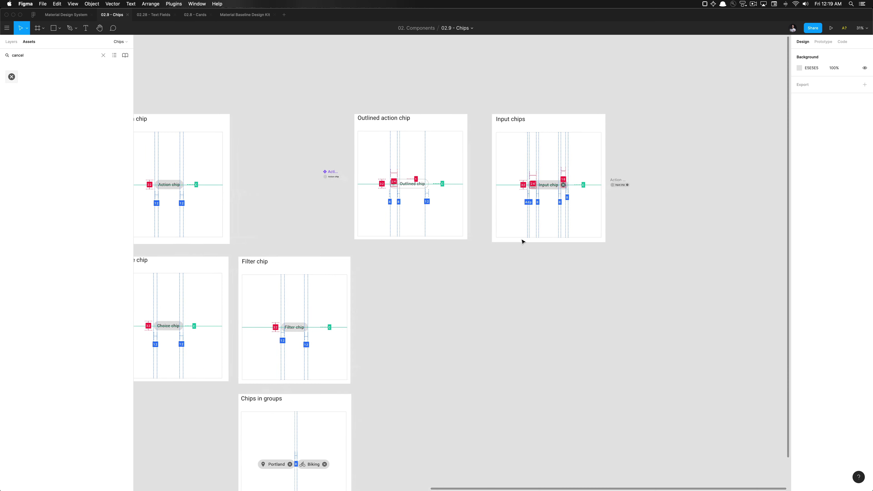
click(586, 203)
scroll(585, 201, up, 6)
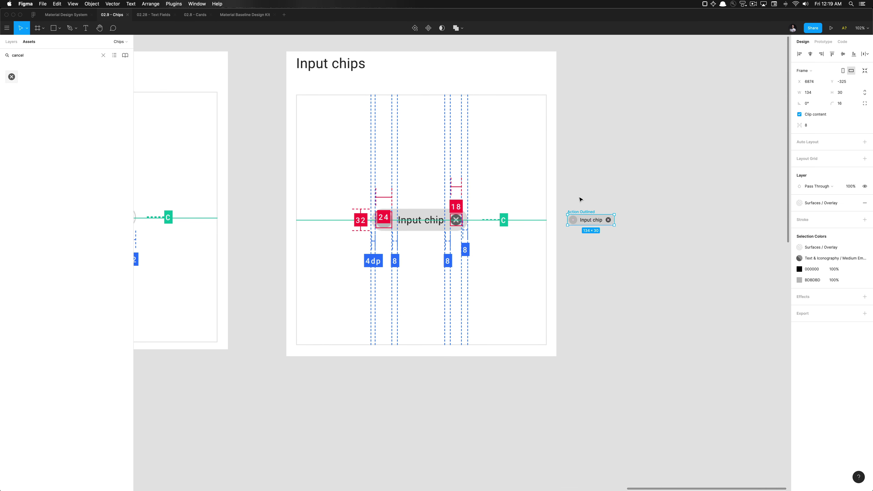
key(super+r)
text(In)
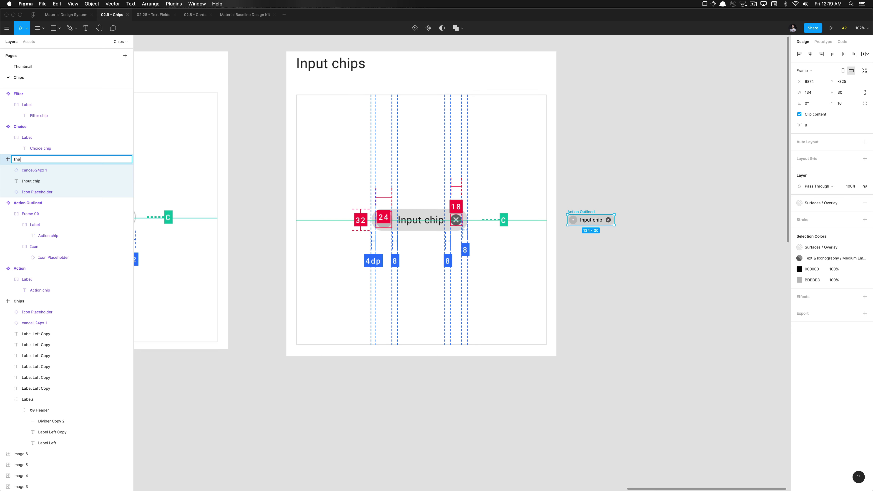
key(Return)
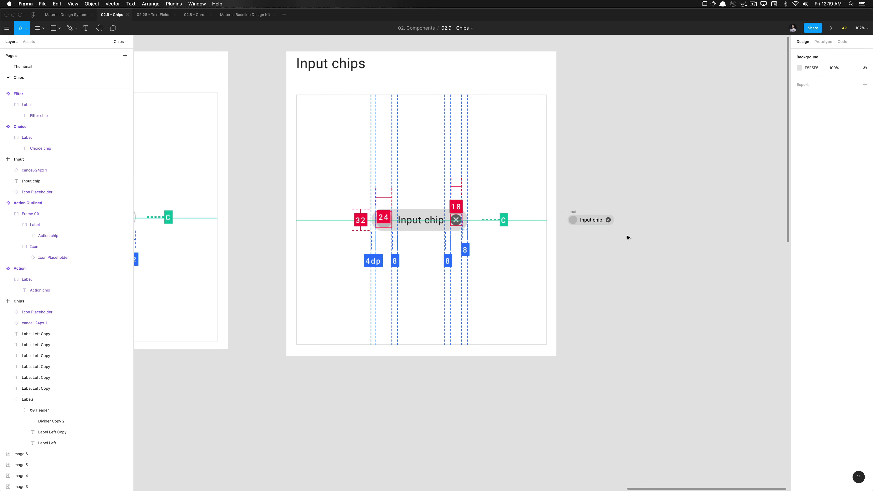
click(99, 193)
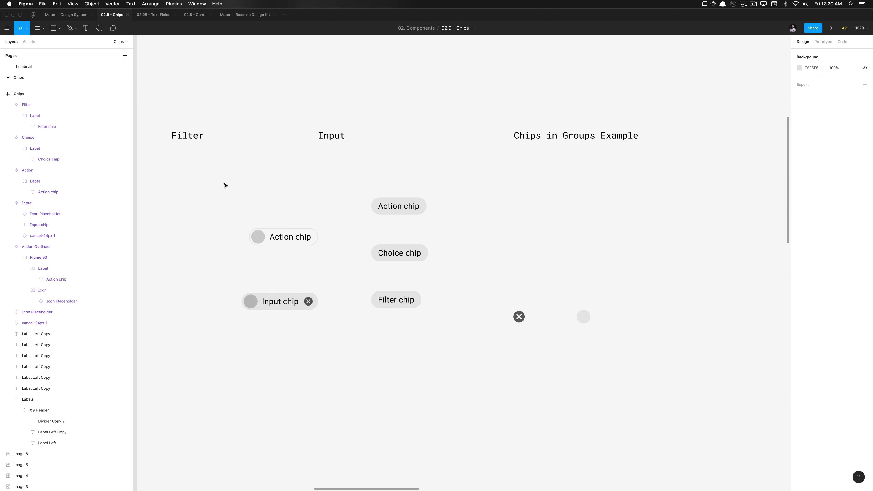
Examine the chip components in the Chips frame, checking the size and auto layout settings of the Filter chip
drag(224, 182, 449, 317)
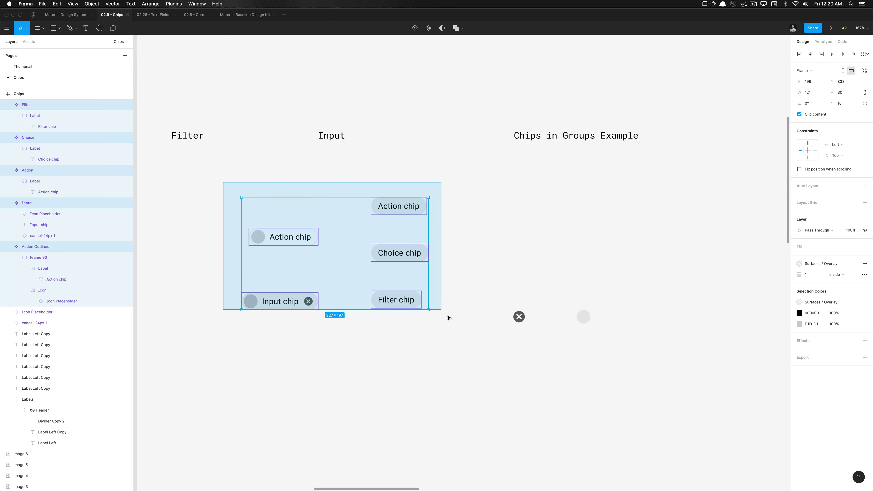
click(448, 325)
click(407, 302)
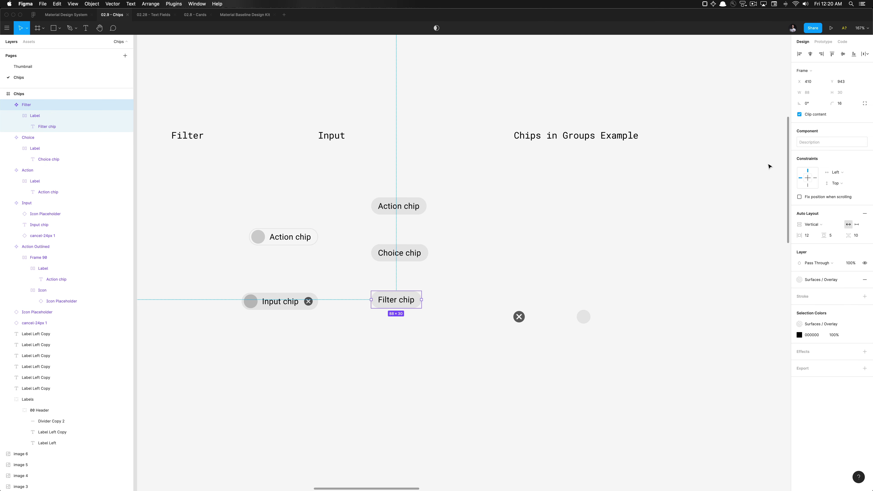
click(416, 283)
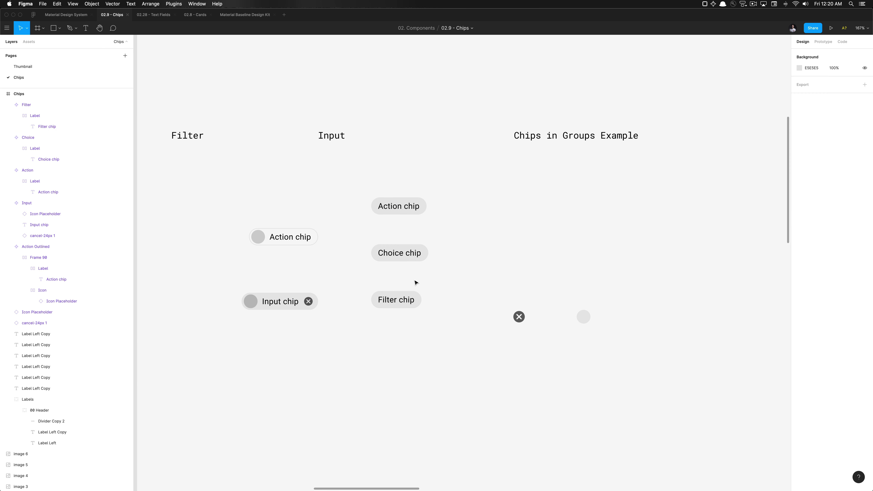
click(405, 300)
click(304, 251)
Increase the Action Outlined component's height to 32 and measure the spacing between its label and its edges
click(299, 241)
click(849, 93)
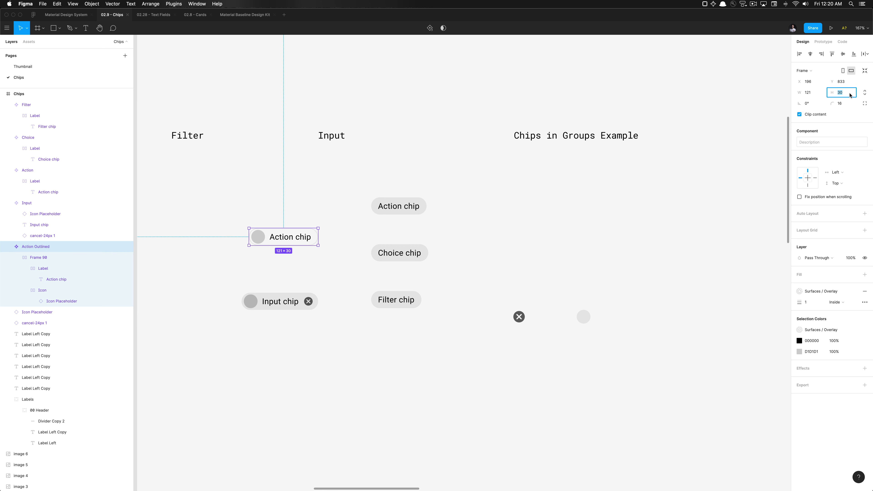
click(220, 242)
click(252, 240)
double_click(292, 243)
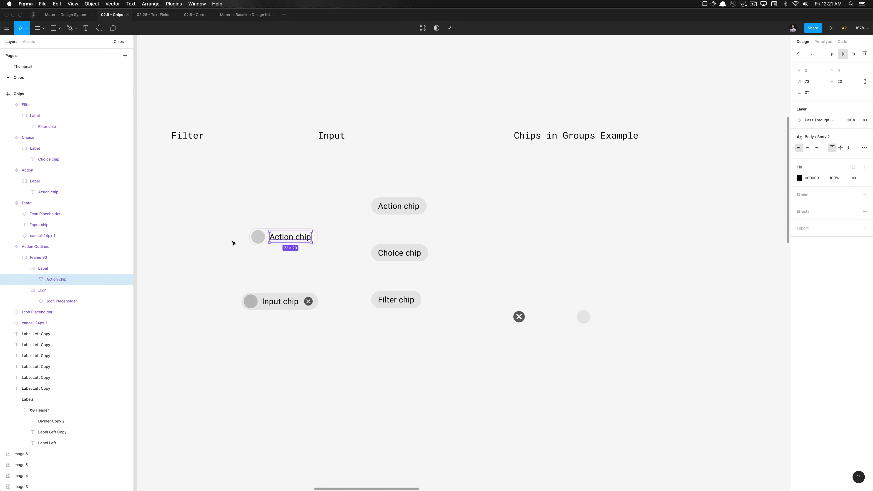
click(265, 239)
scroll(267, 240, up, 5)
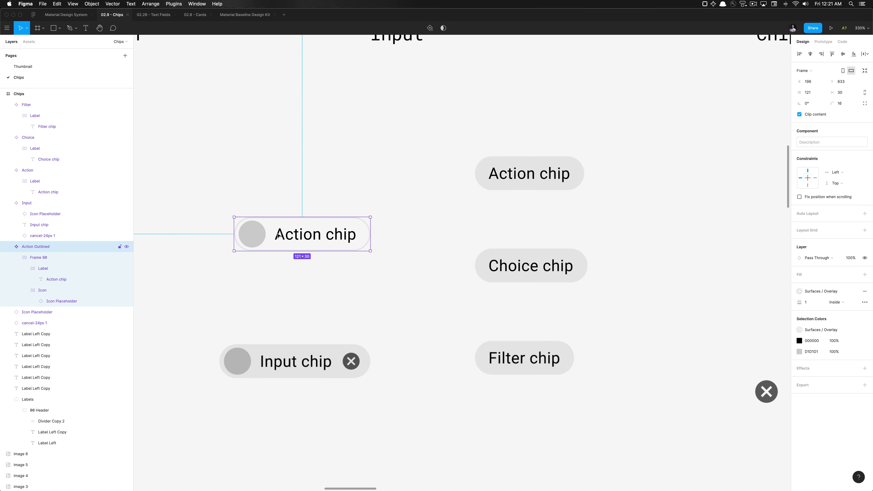
scroll(295, 227, up, 4)
drag(303, 213, 304, 211)
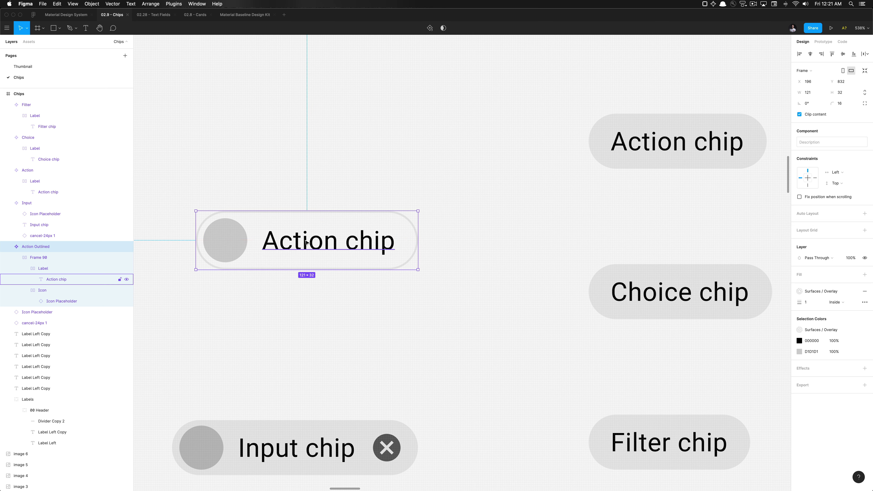
double_click(310, 242)
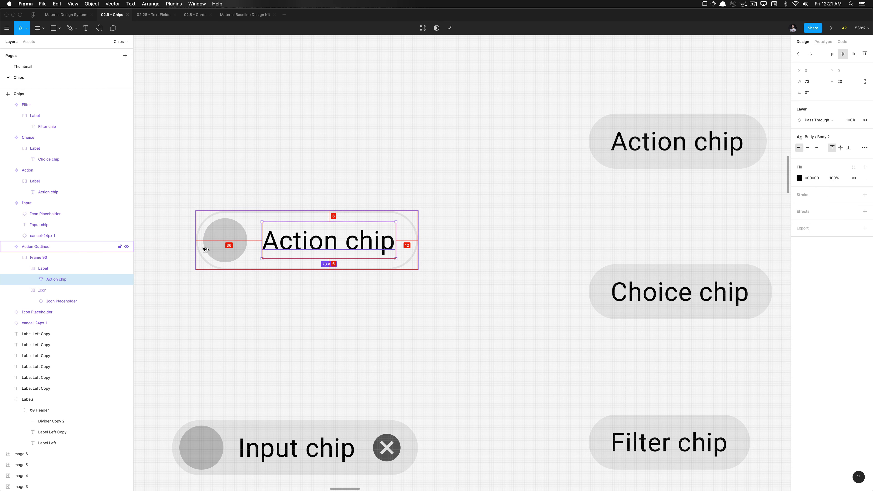
click(278, 212)
Check the chip height in the spec images and set the Input component's height to 32
scroll(284, 271, down, 10)
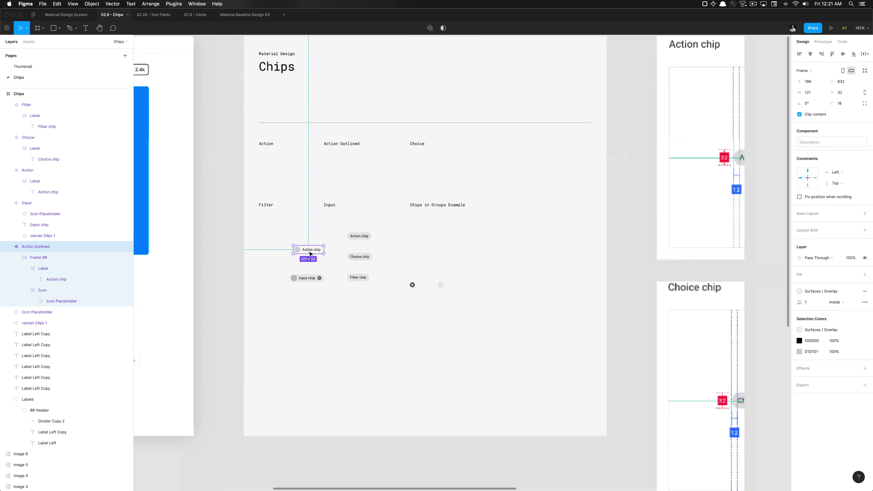
scroll(308, 253, right, 10)
scroll(422, 275, down, 5)
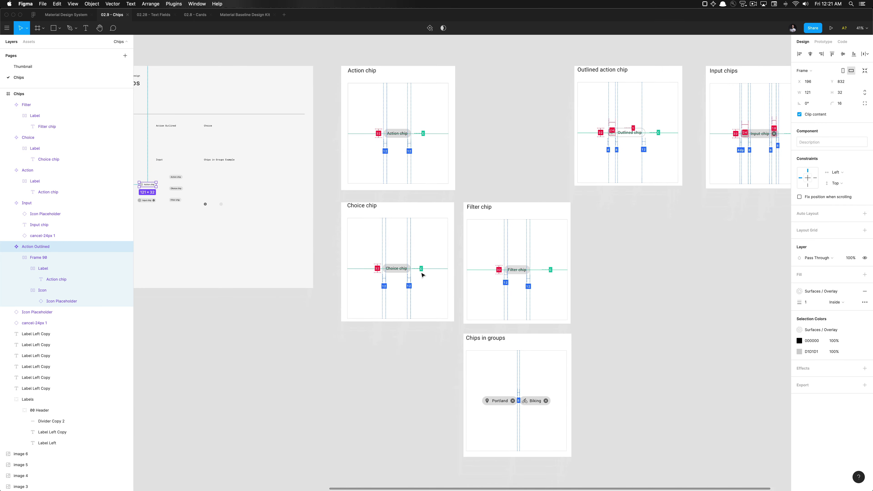
scroll(420, 278, left, 5)
scroll(420, 277, left, 5)
scroll(368, 199, up, 10)
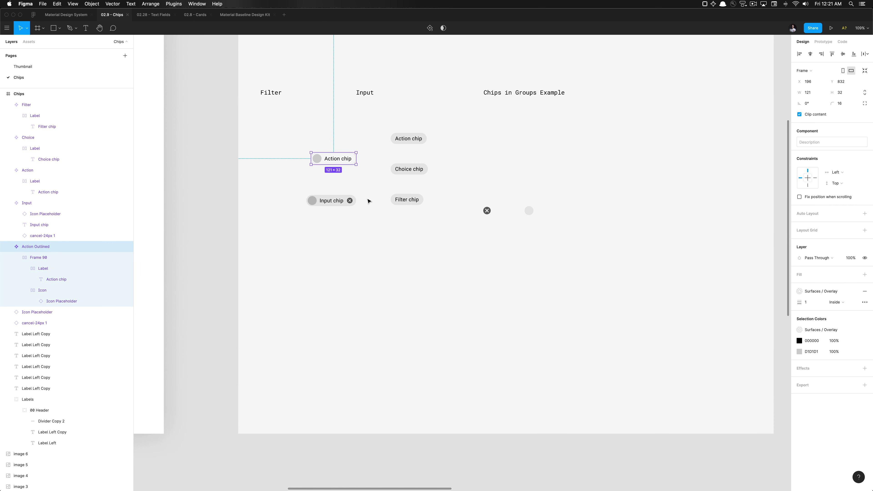
click(350, 200)
scroll(354, 203, up, 5)
scroll(354, 203, up, 5)
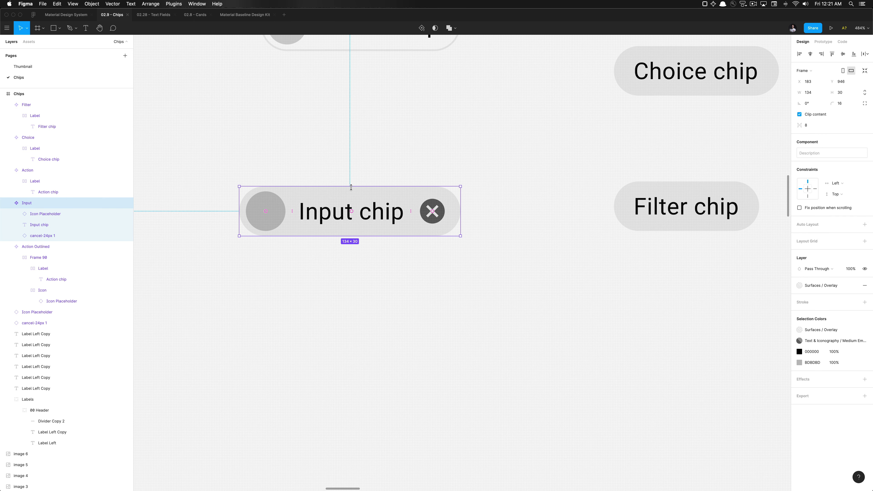
click(851, 95)
text(32)
key(Return)
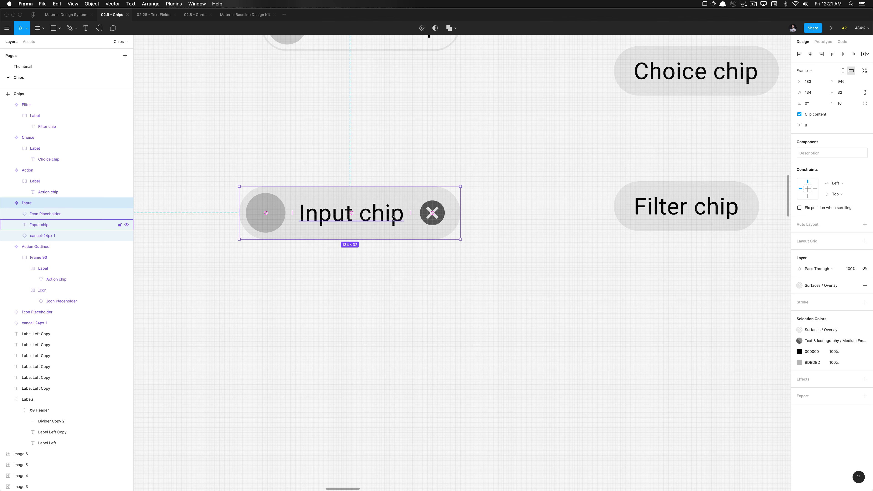
Check the position and constraints of the Input component's text, cancel icon and Icon Placeholder
double_click(384, 214)
click(808, 124)
click(433, 213)
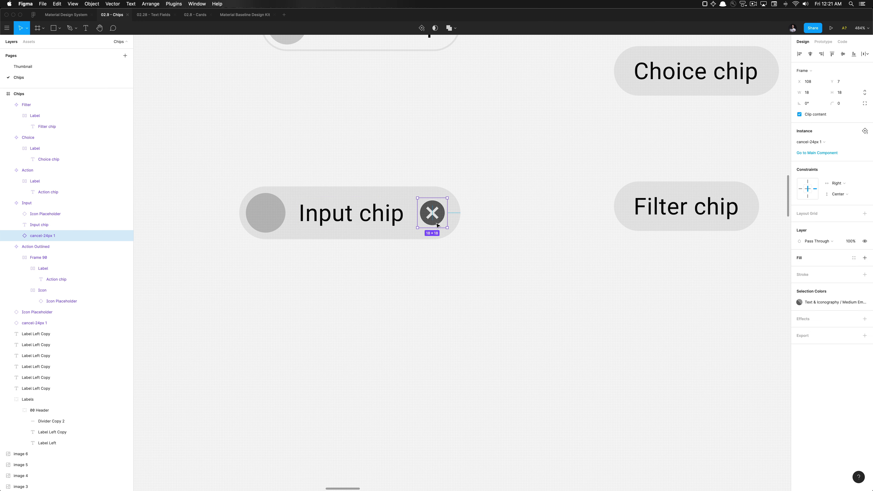
click(264, 217)
click(476, 137)
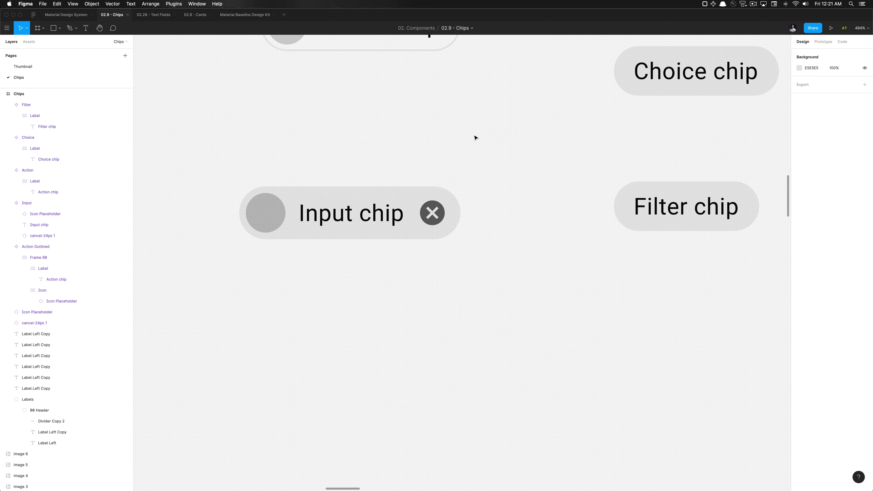
Check the size of the Filter chip's text and the auto layout settings of the Filter component
scroll(471, 155, right, 8)
scroll(471, 155, up, 2)
double_click(426, 265)
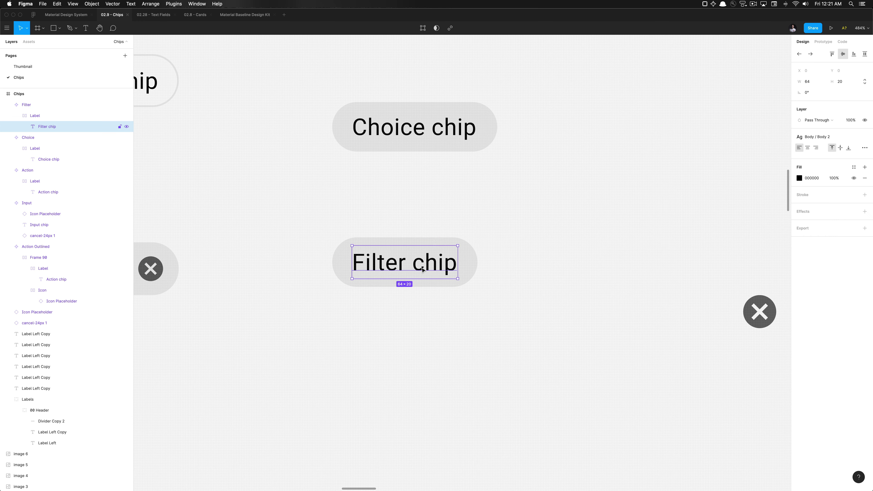
click(440, 241)
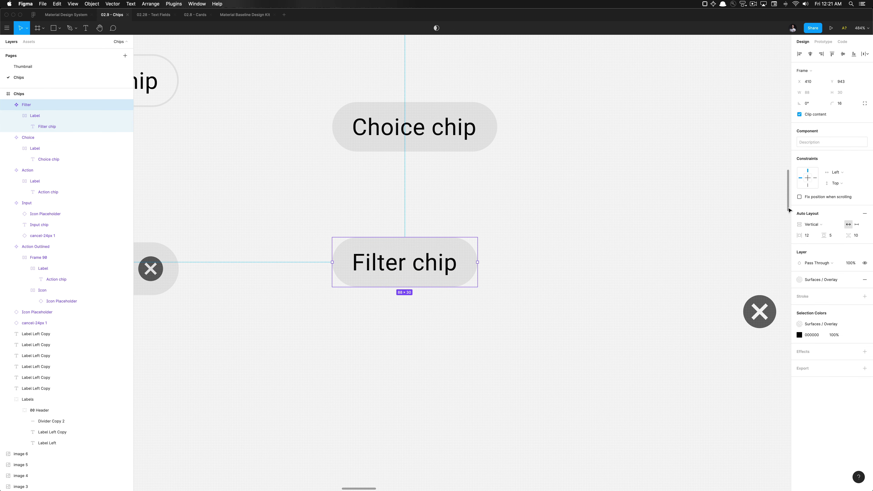
scroll(264, 226, down, 5)
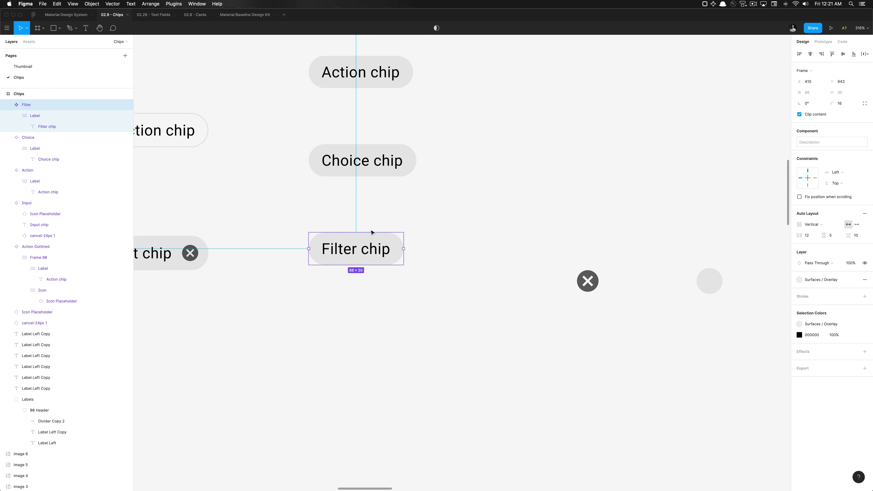
click(100, 116)
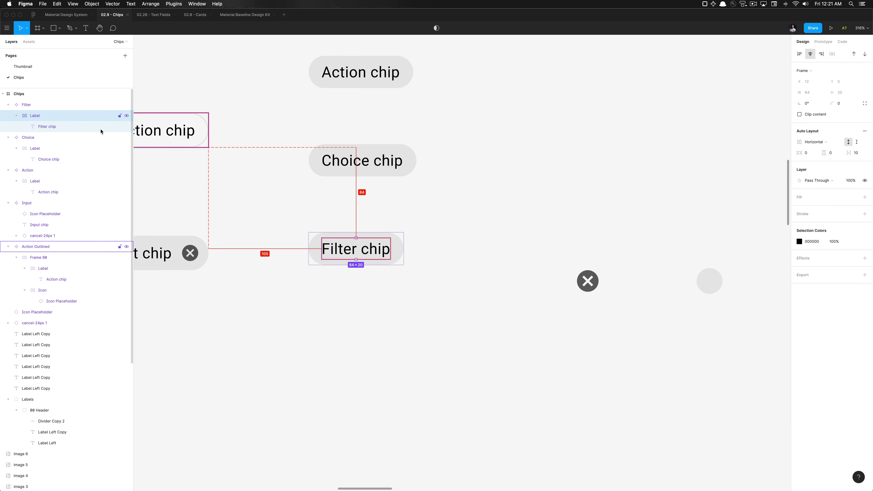
key(shift+alt+a)
key(super+z)
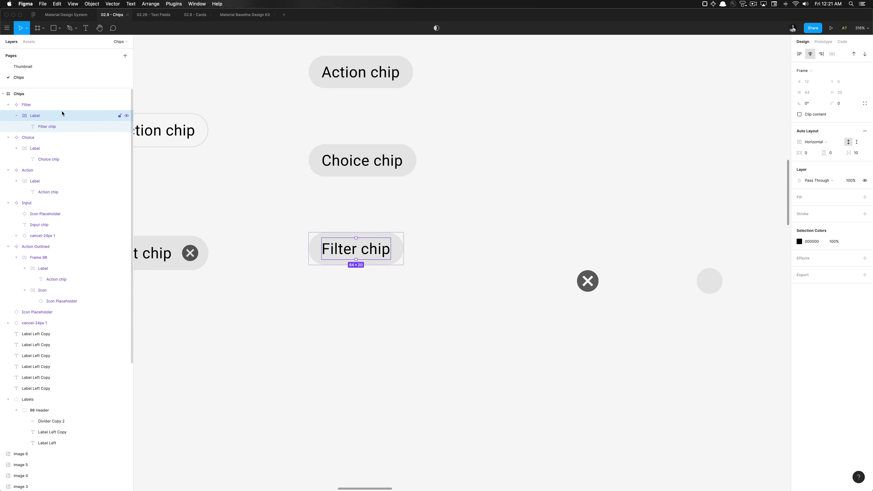
Remove auto layout from the Filter component and extend its top edge upward to a height of 32
click(58, 105)
scroll(366, 238, up, 5)
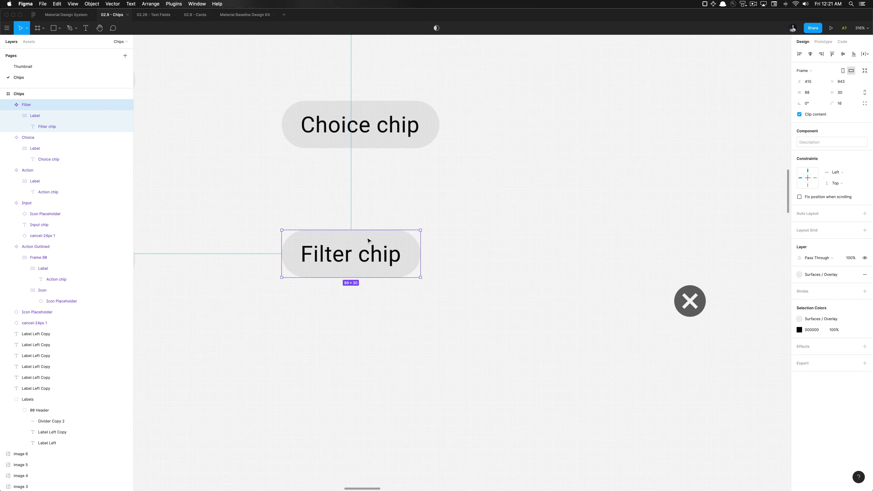
drag(345, 228, 345, 222)
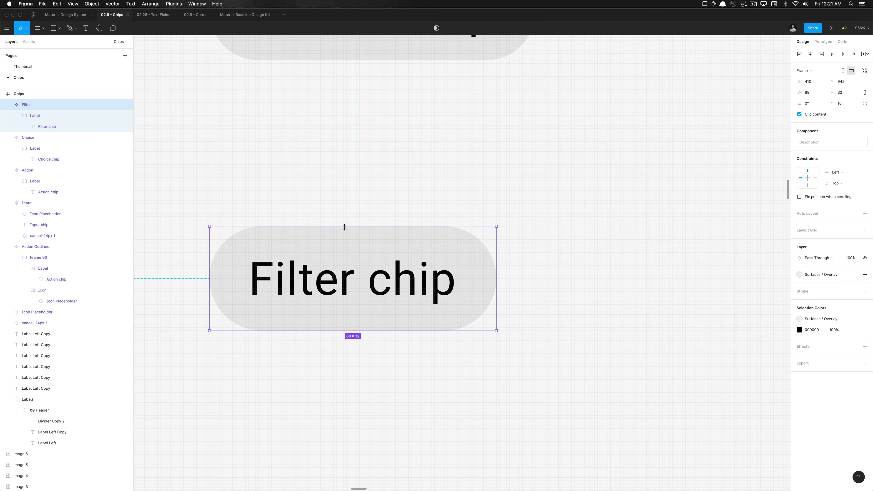
scroll(344, 227, down, 10)
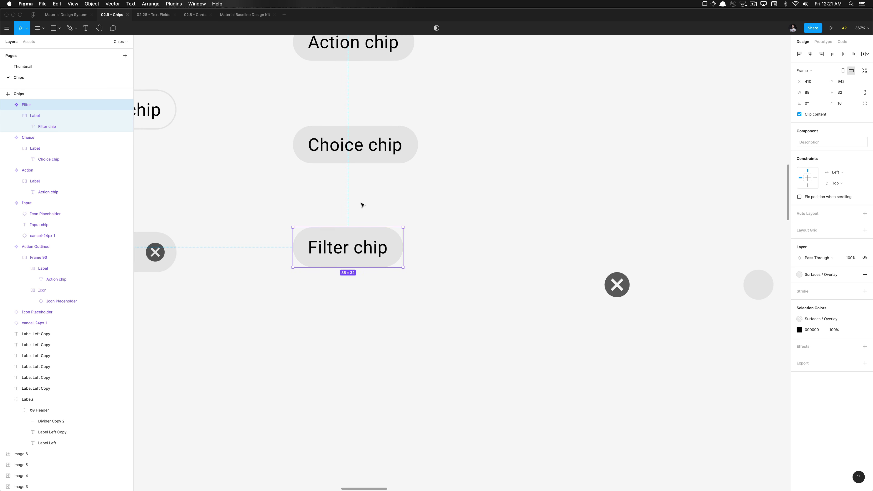
Remove auto layout from the Choice component and extend its top edge upward to a height of 32
click(361, 157)
scroll(379, 172, up, 3)
key(shift+alt+a)
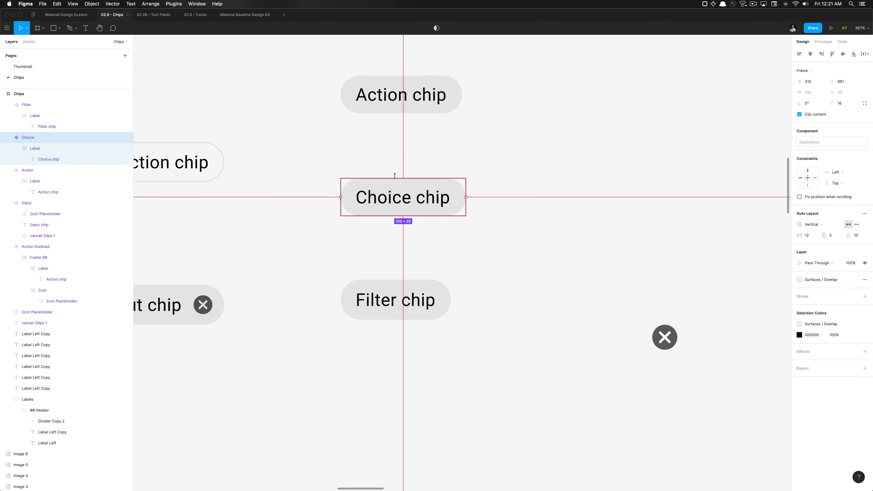
scroll(396, 179, up, 4)
drag(395, 180, 394, 178)
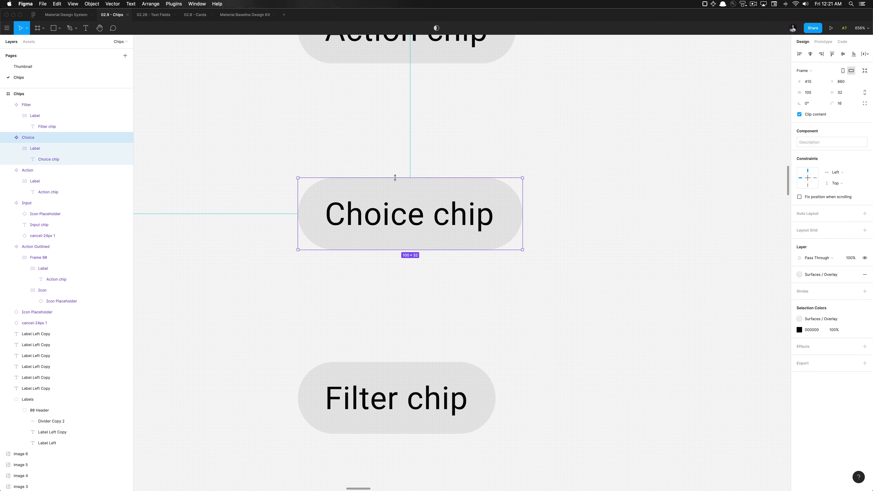
Remove auto layout from the filled Action component, extend its top edge upward to a height of 32, and deselect it
scroll(395, 177, down, 5)
scroll(403, 193, up, 3)
click(406, 202)
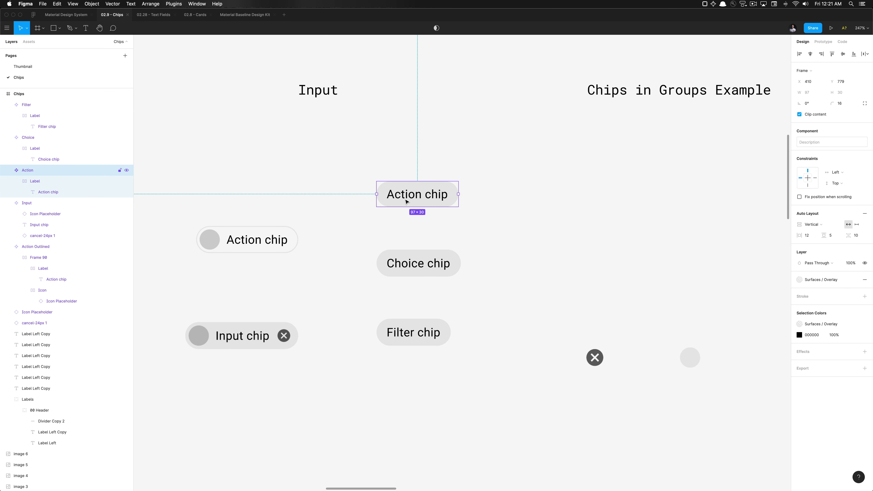
scroll(418, 186, up, 3)
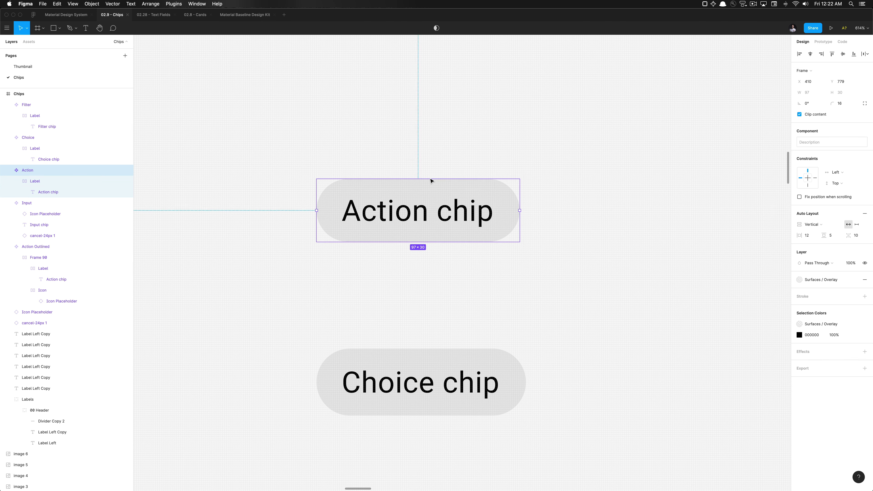
key(shift+alt+a)
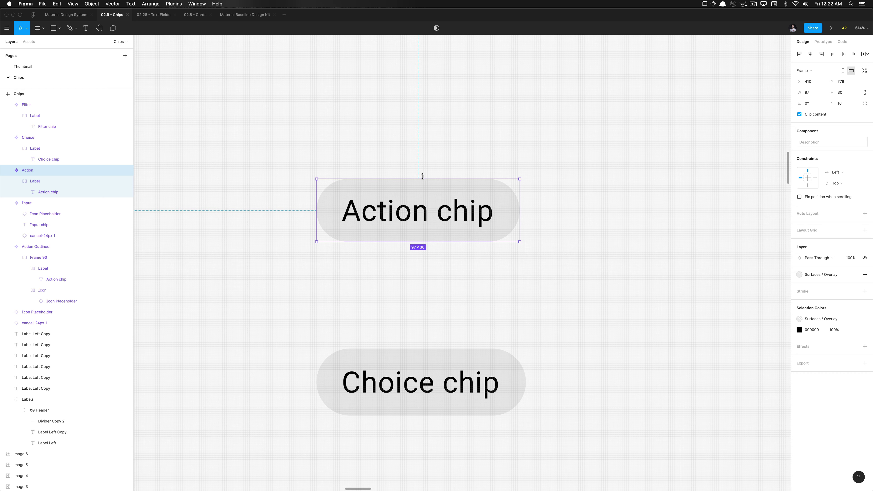
drag(423, 176, 423, 176)
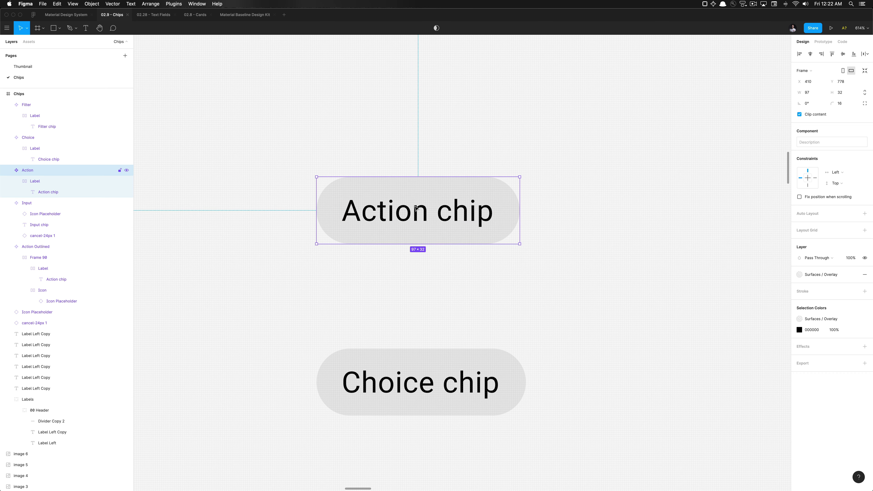
scroll(413, 220, down, 5)
click(411, 236)
scroll(411, 236, down, 5)
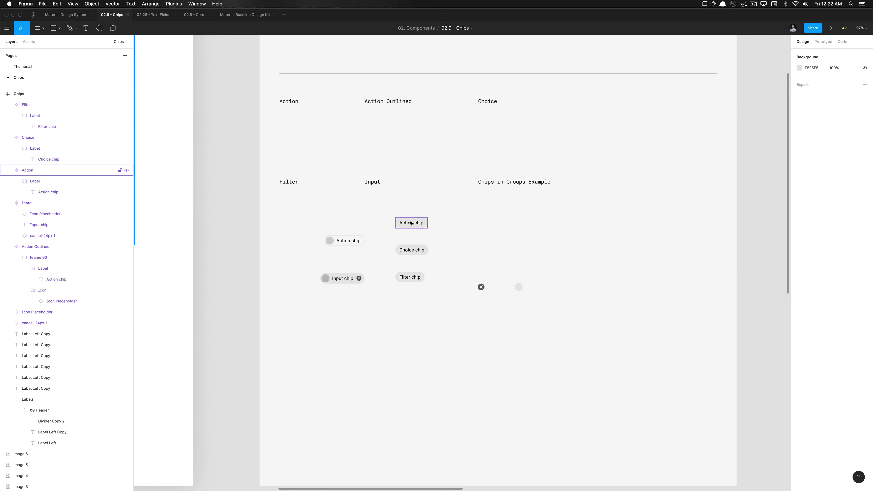
scroll(446, 230, down, 3)
scroll(446, 230, right, 2)
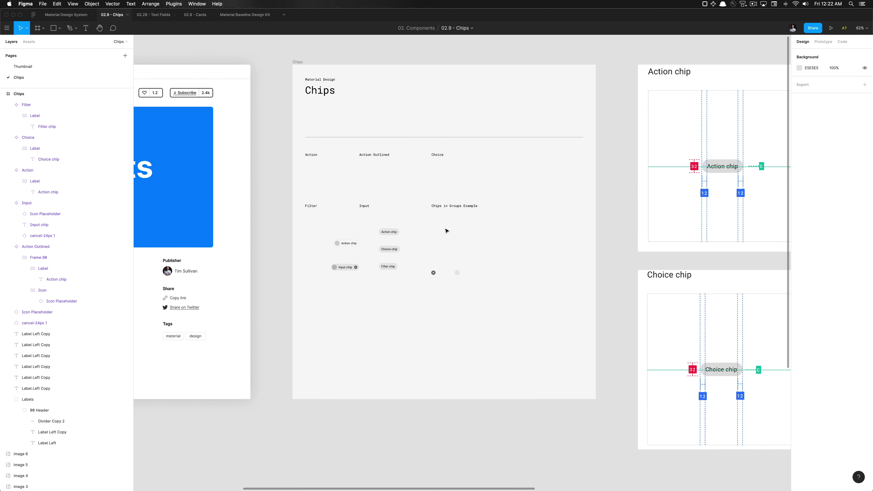